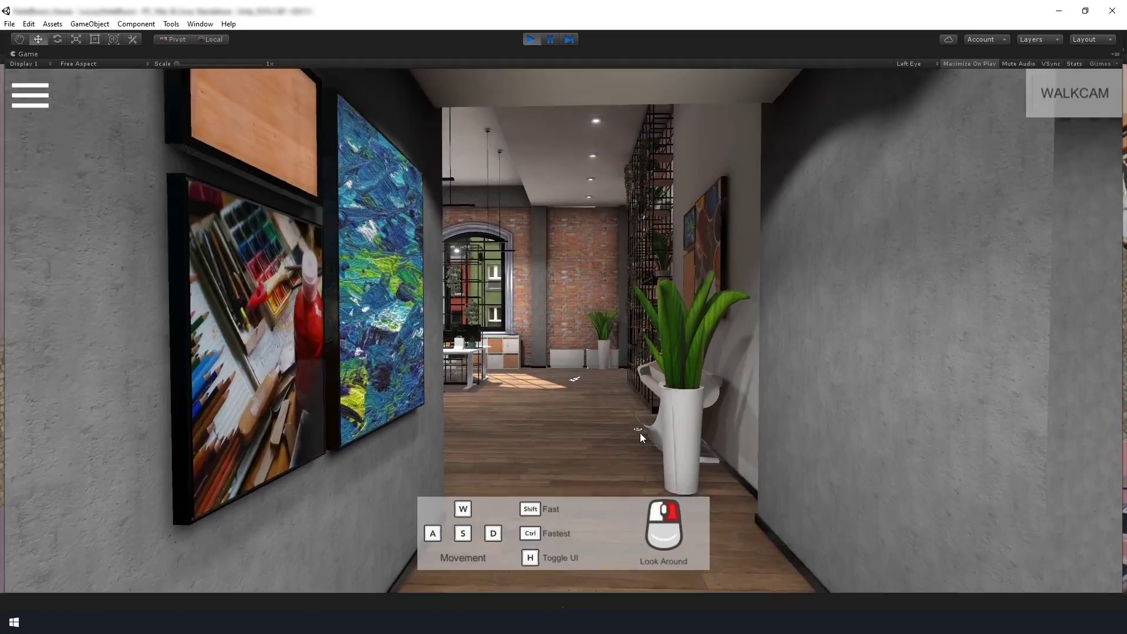
key(e)
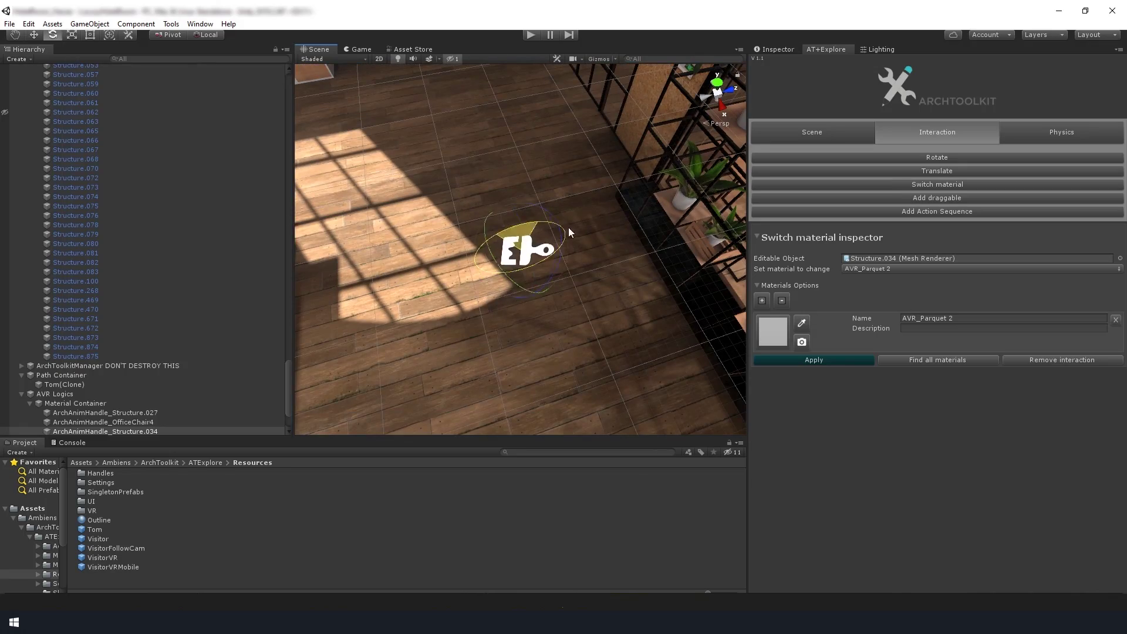
key(w)
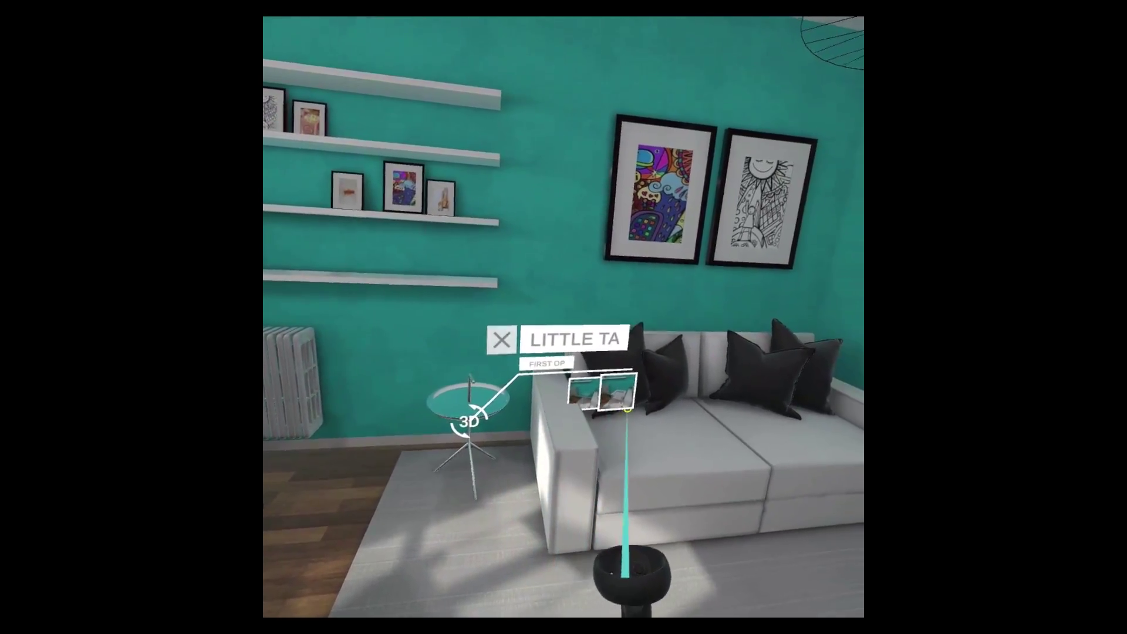
click(616, 387)
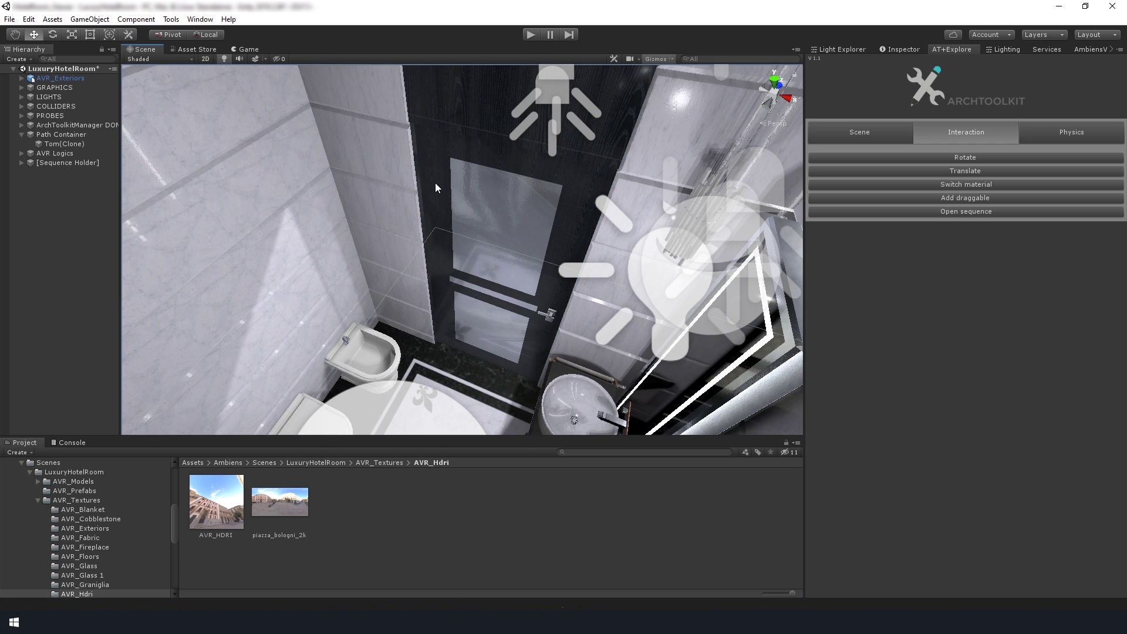
Select the bathroom door and start a Rotate interaction for it
click(435, 188)
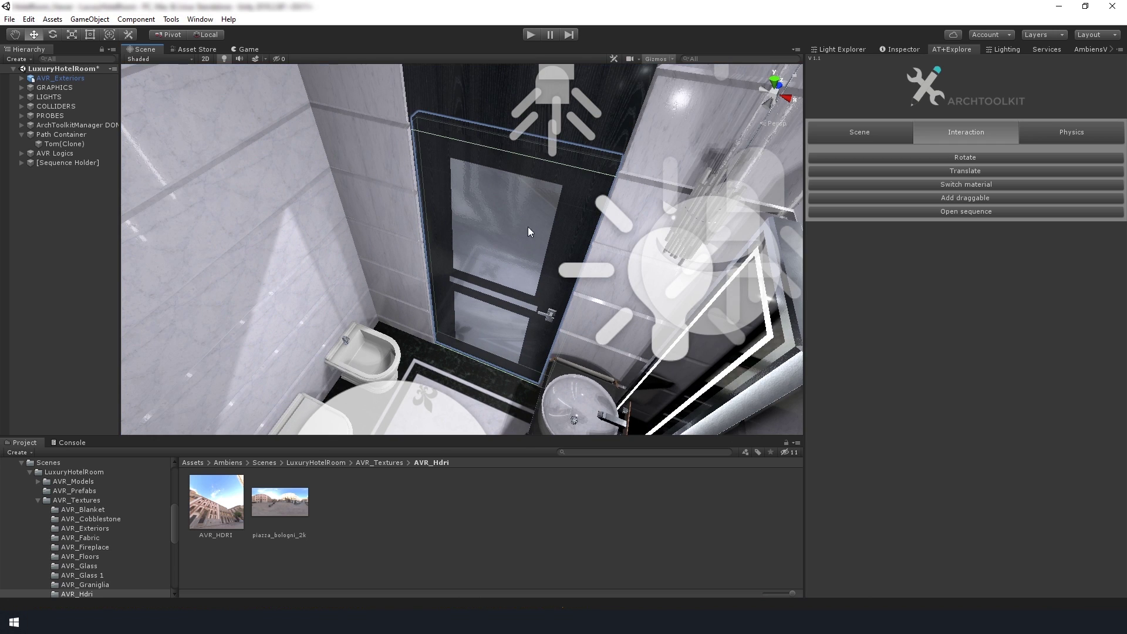
click(988, 162)
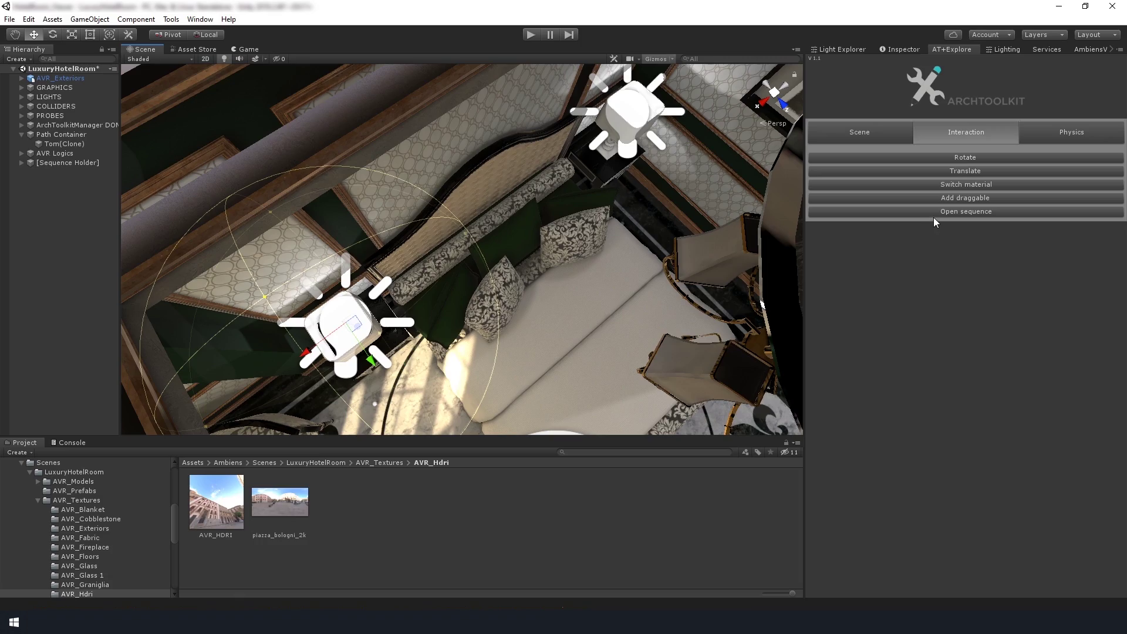
Open the action sequence graph and examine the Toggle Visibility nodes for the bedside point lights
click(934, 213)
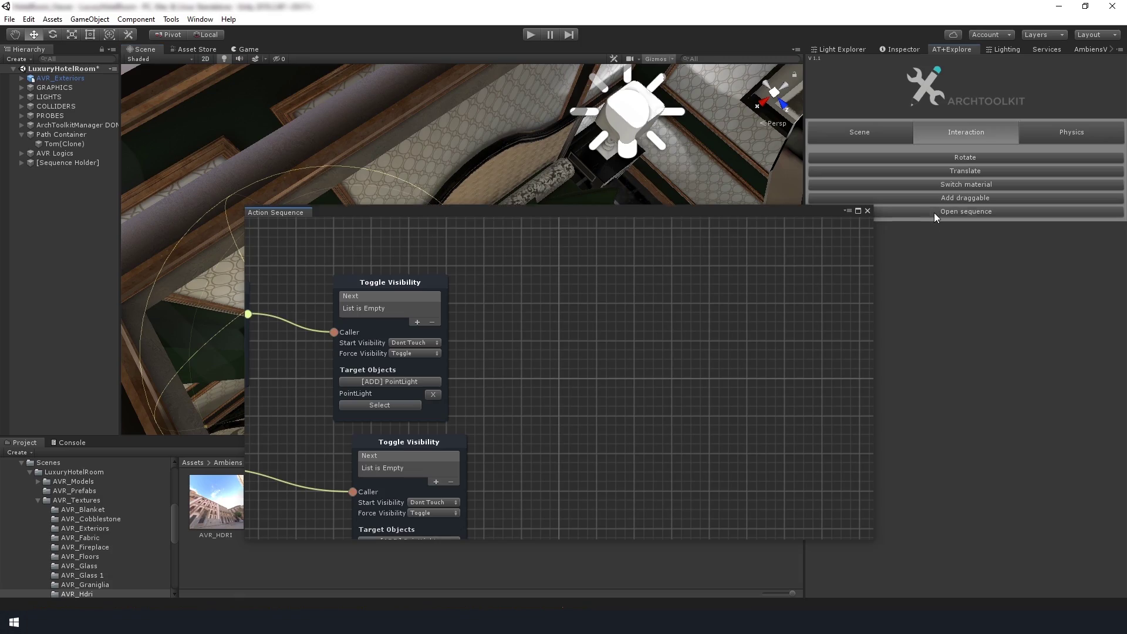
scroll(686, 348, down, 3)
scroll(676, 340, up, 2)
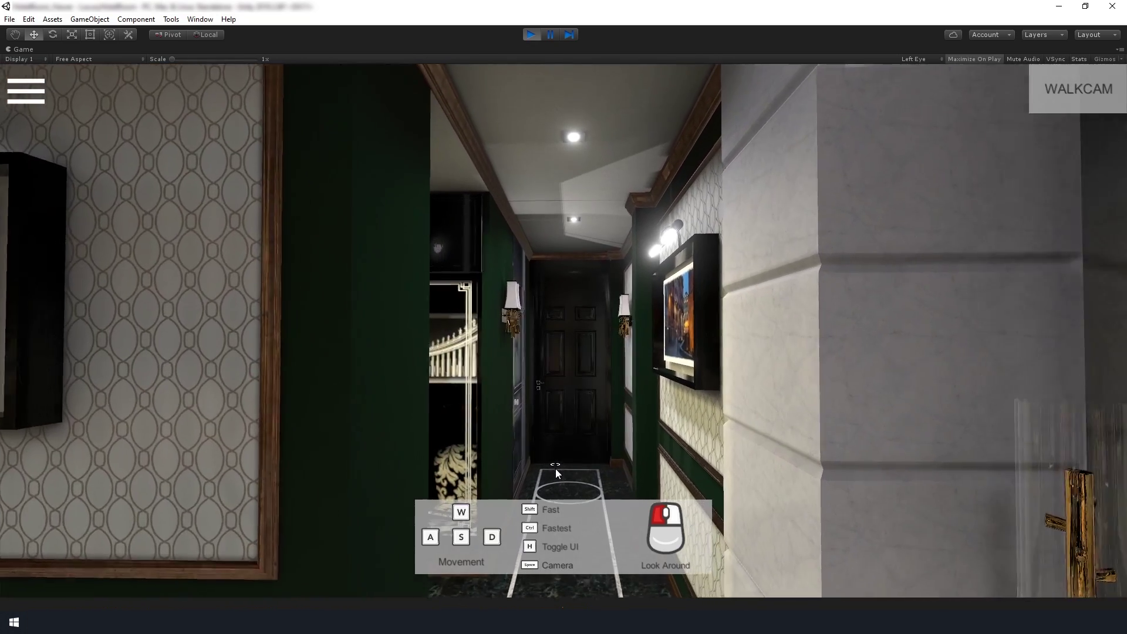
Walk through the hotel room in play mode and test the light toggles on the two bedside lamps
key(w)
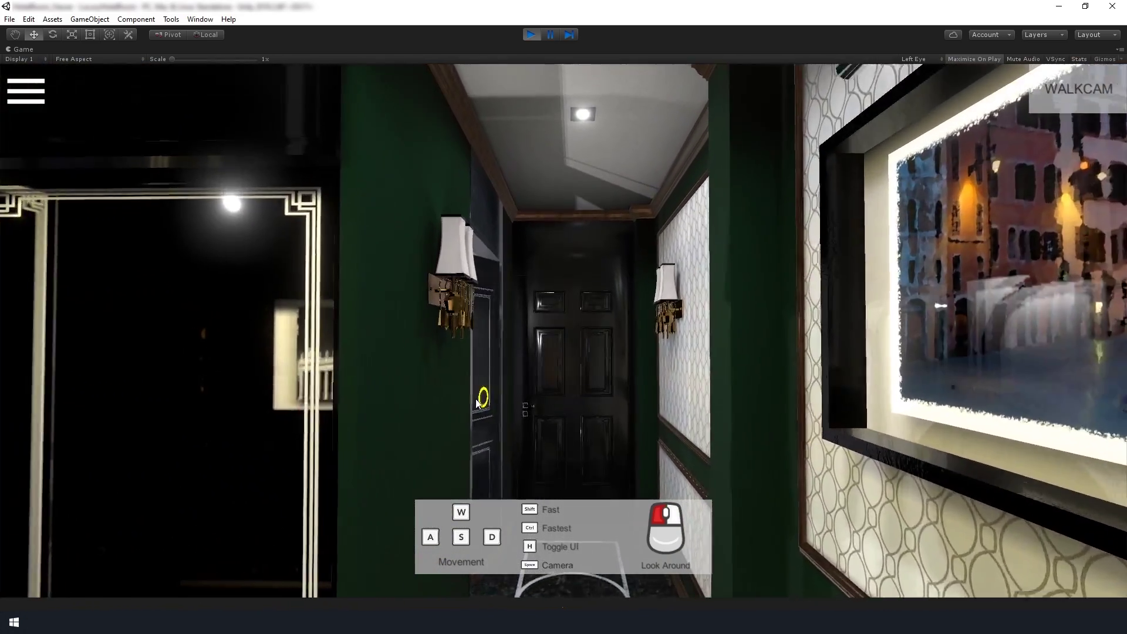
drag(477, 404, 481, 397)
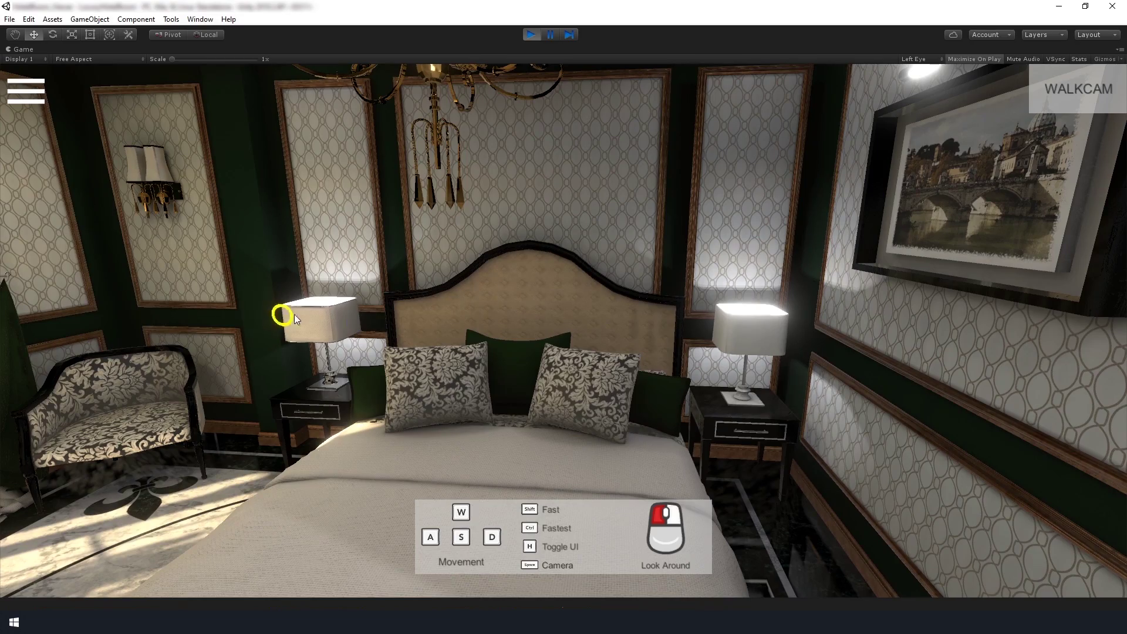
click(296, 315)
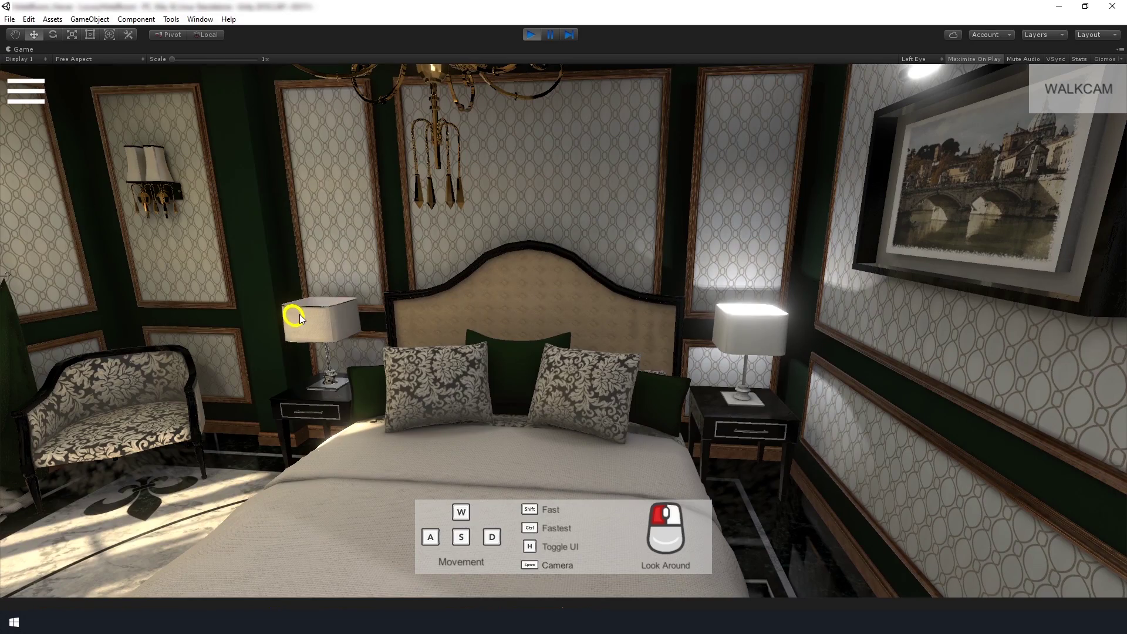
click(302, 315)
click(750, 325)
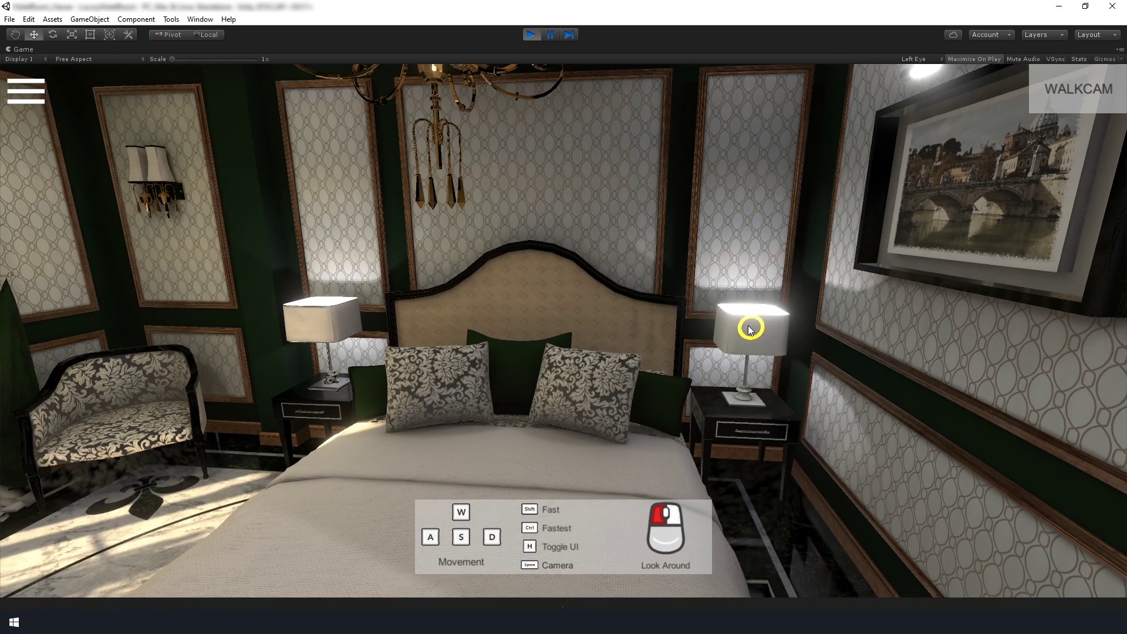
drag(750, 324, 164, 287)
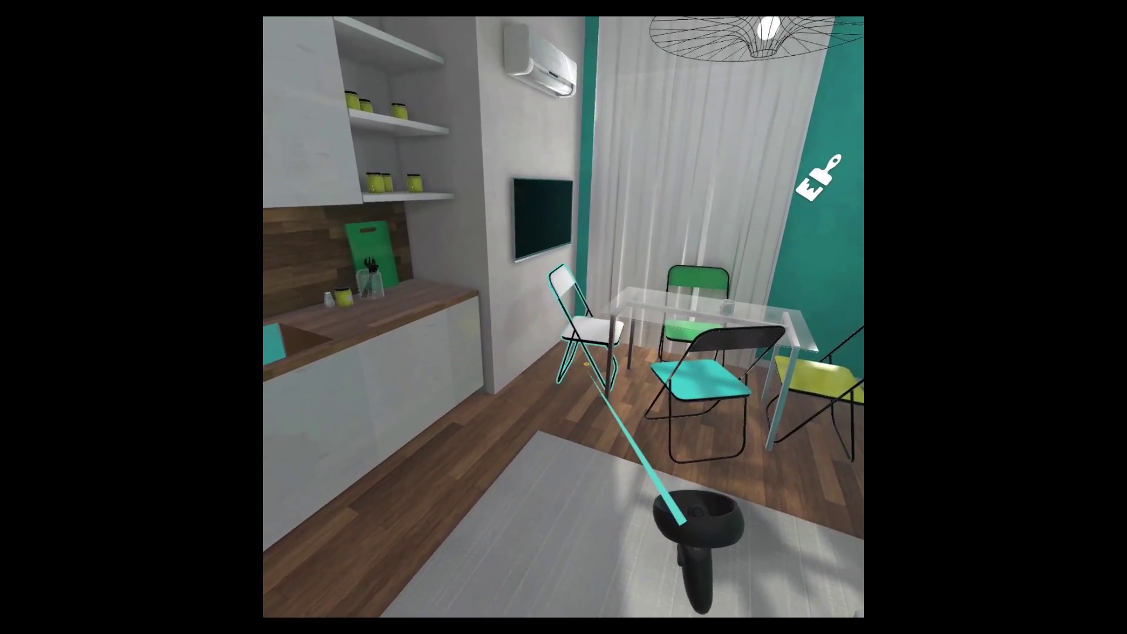
click(617, 455)
click(353, 523)
click(516, 491)
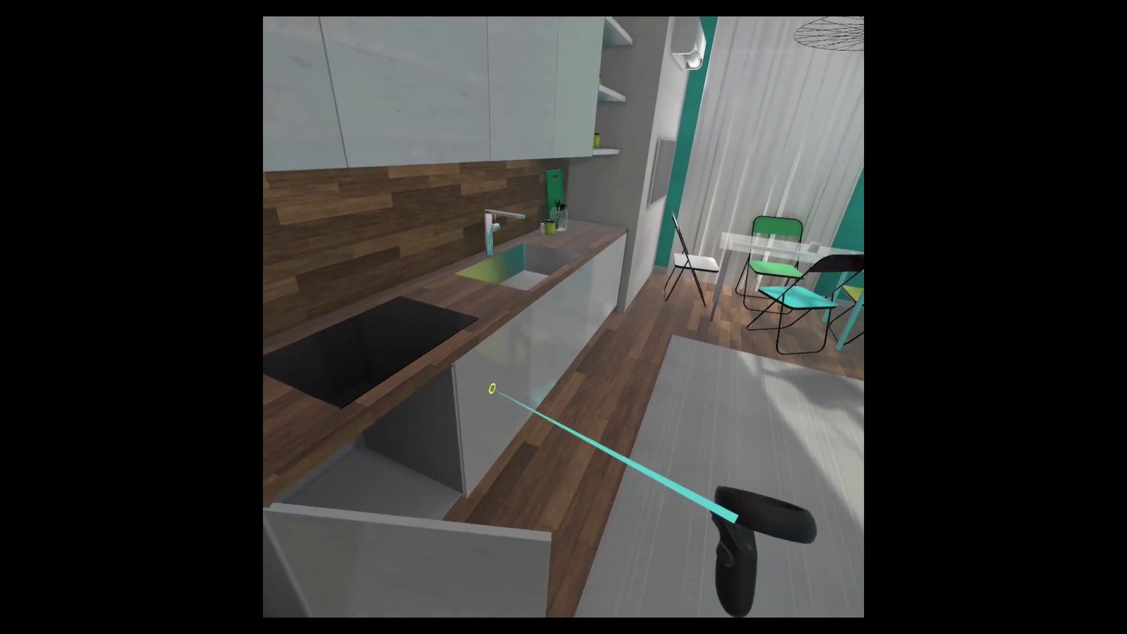
click(490, 388)
click(584, 280)
click(521, 301)
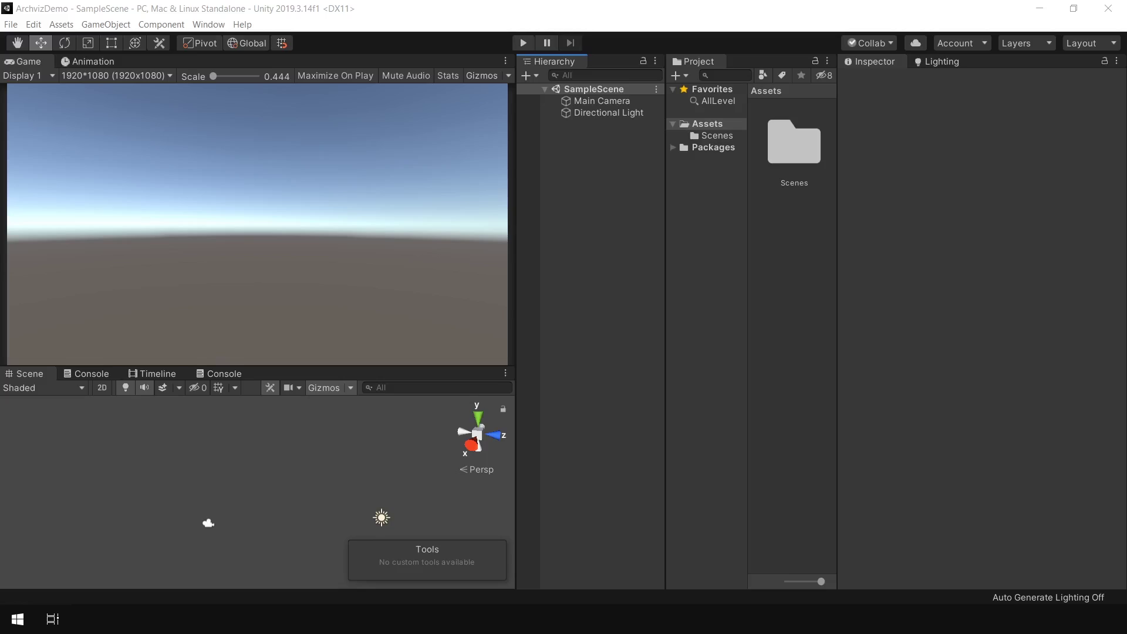
Install the ProBuilder 4.2.3 package through the Package Manager
click(208, 24)
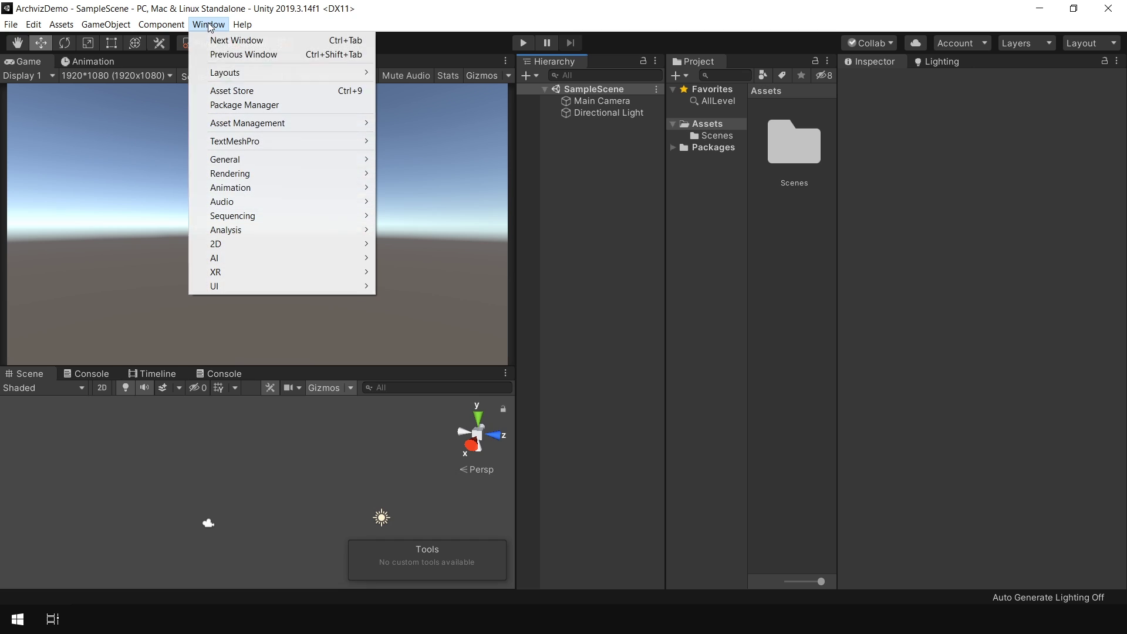
click(238, 106)
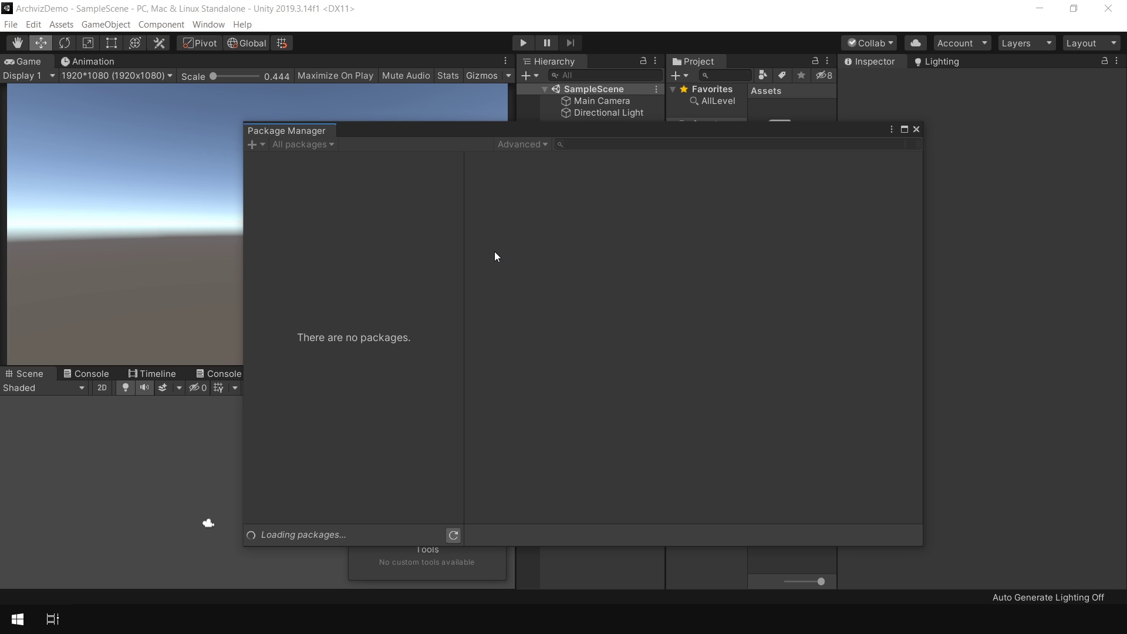
click(377, 379)
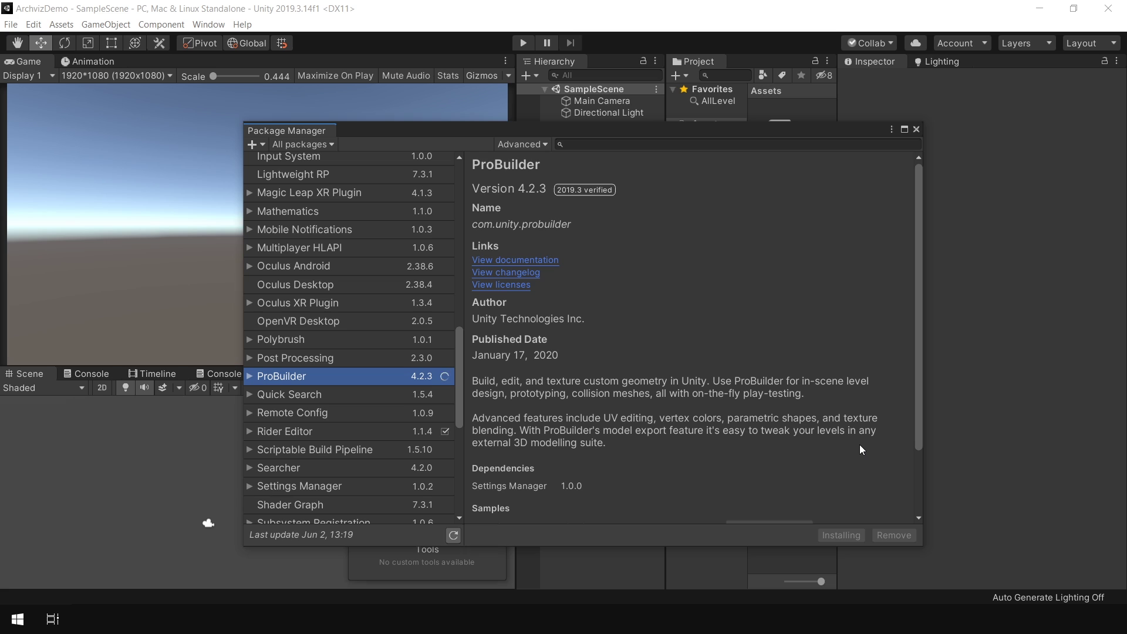
Show preview packages, install ProGrids preview.6 - 3.0.3, and close the Package Manager
click(544, 145)
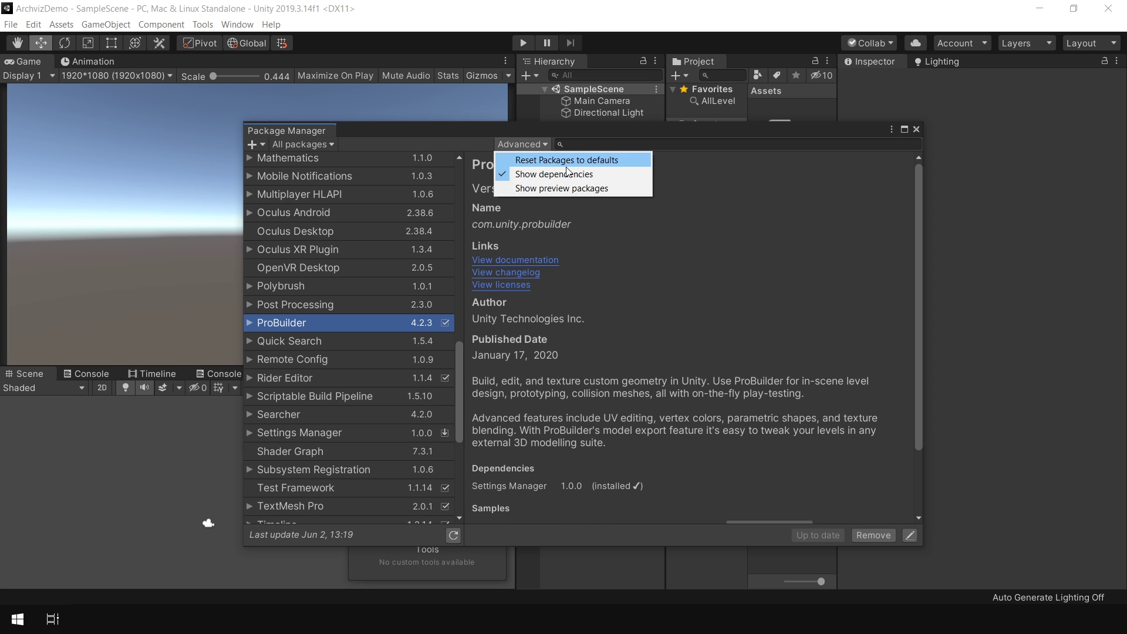
click(563, 188)
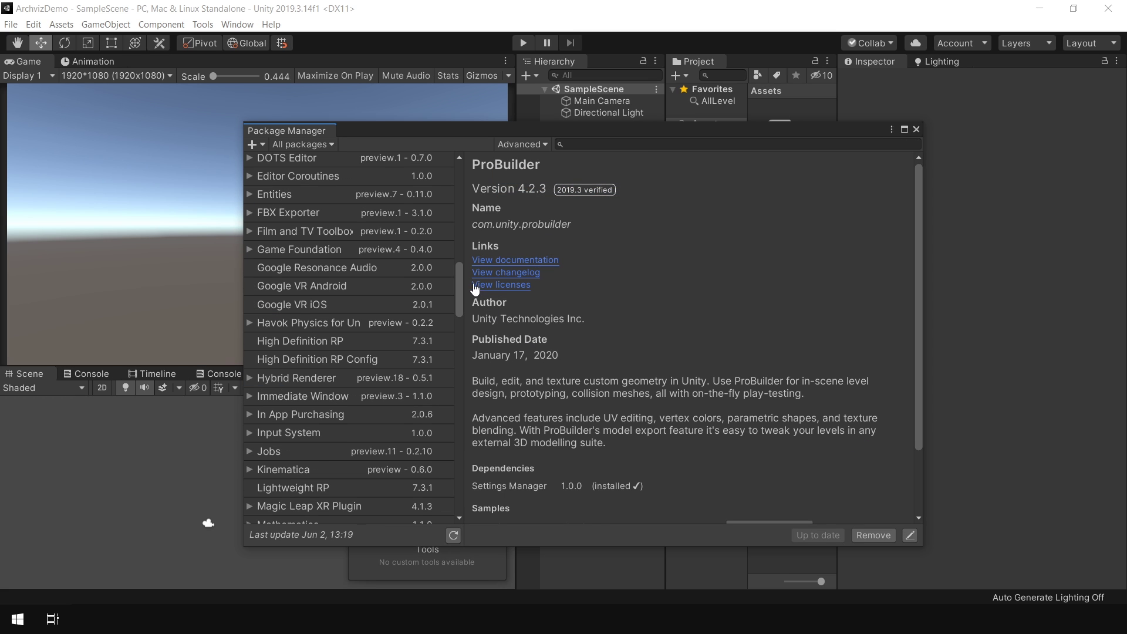
scroll(382, 316, down, 10)
click(383, 316)
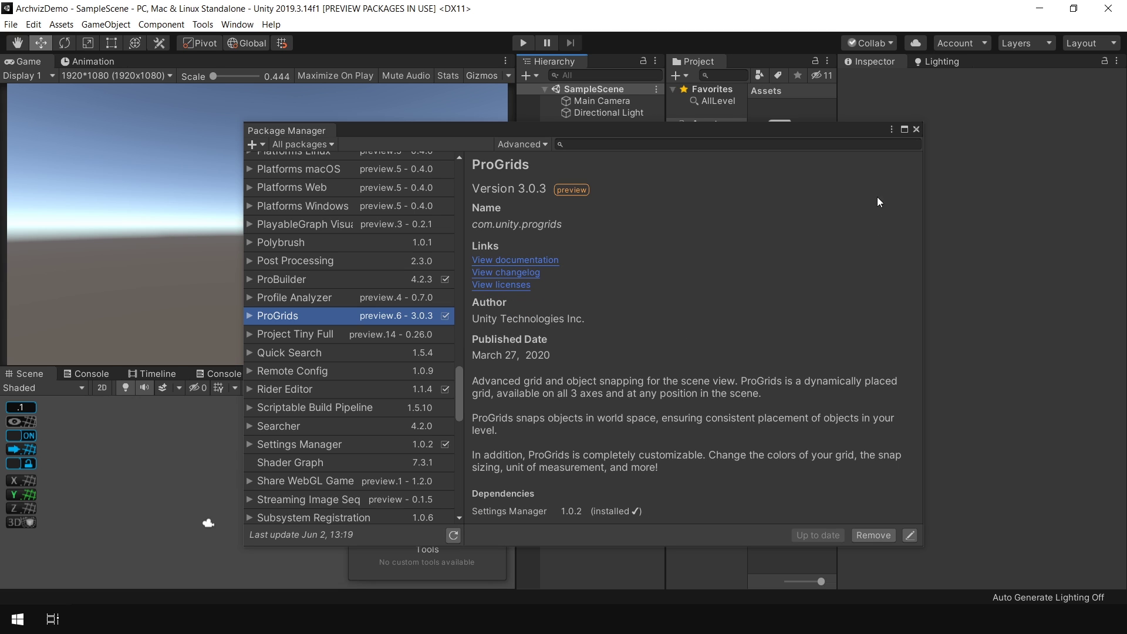
click(917, 129)
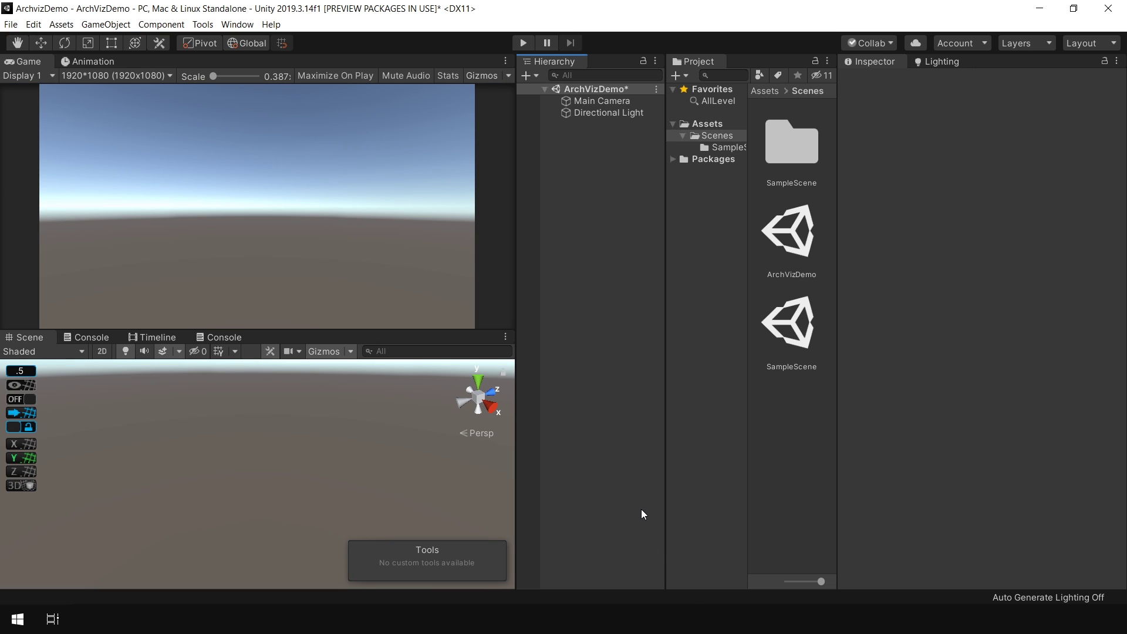
Open the ProBuilder window and place it over the Hierarchy and Project area
click(202, 25)
mouse_move(260, 61)
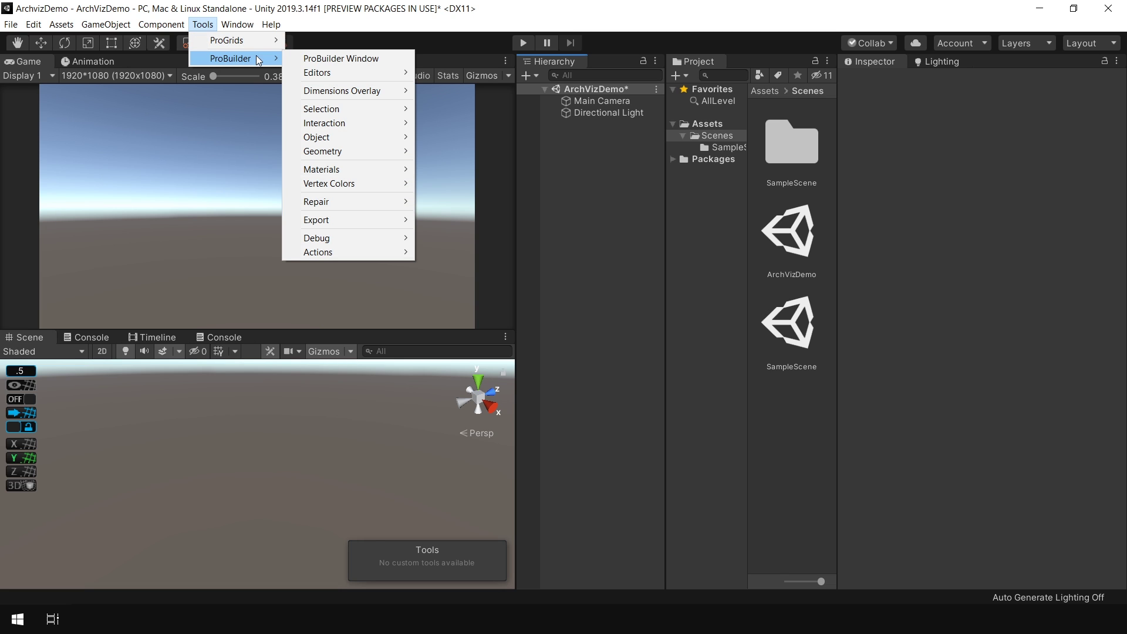
click(320, 59)
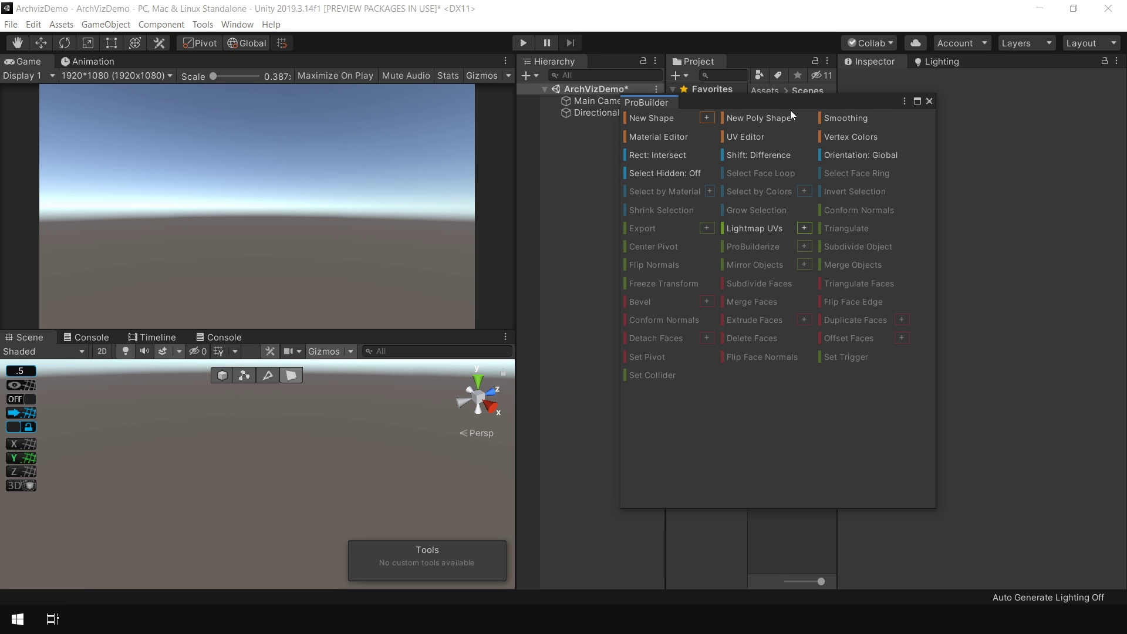
drag(782, 103, 777, 99)
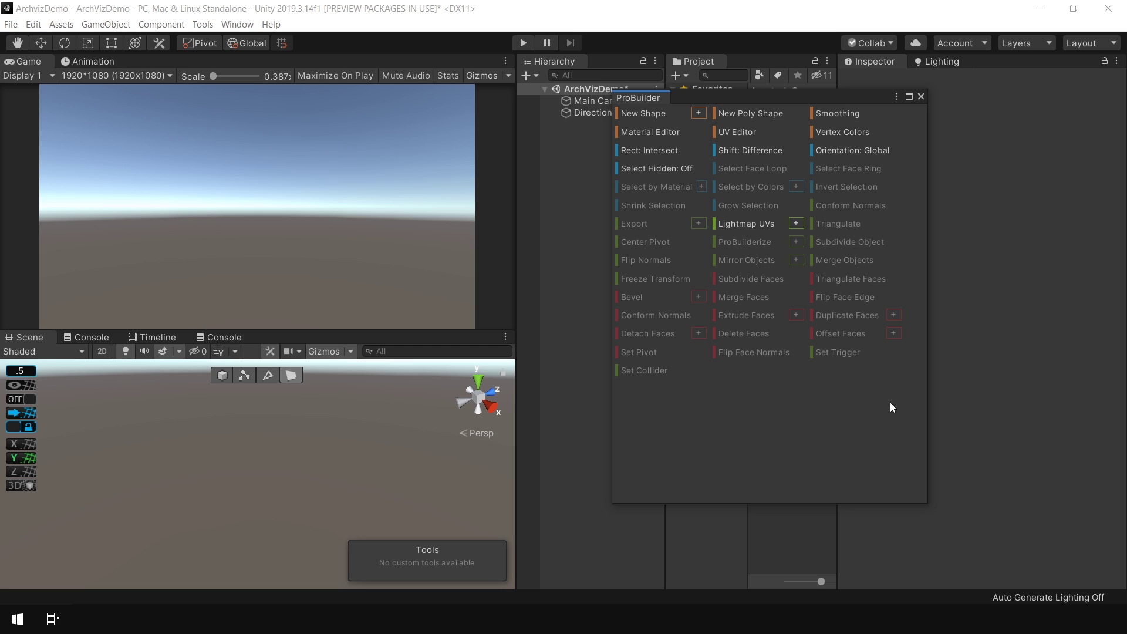
Compare the ProBuilder window's icon and text display modes and leave it set to icon mode
right_click(792, 394)
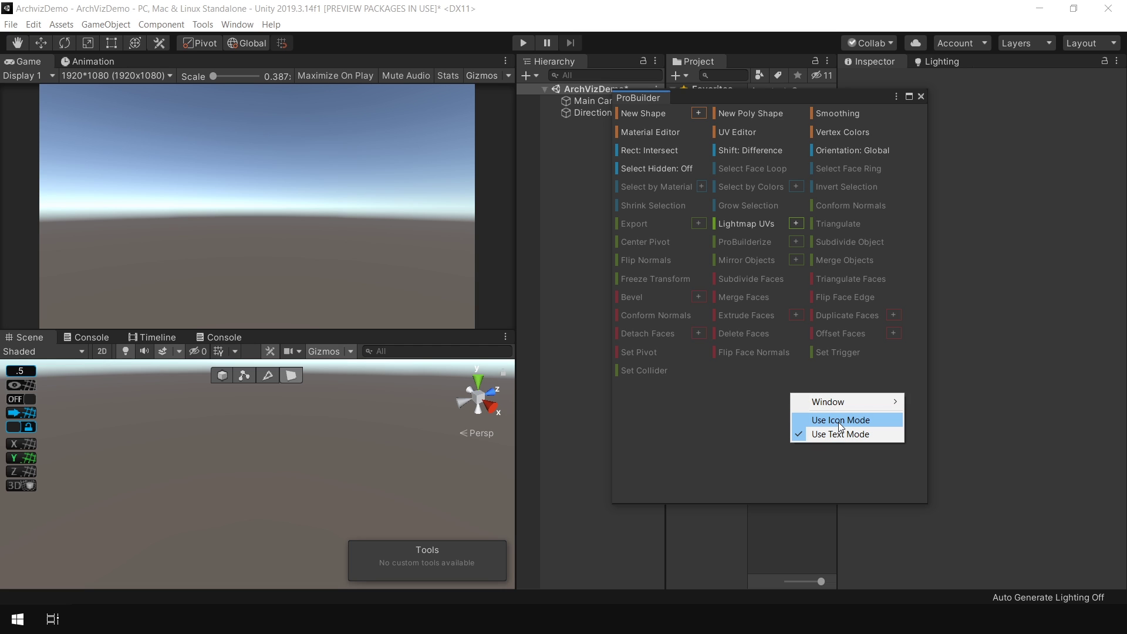
right_click(755, 397)
click(807, 423)
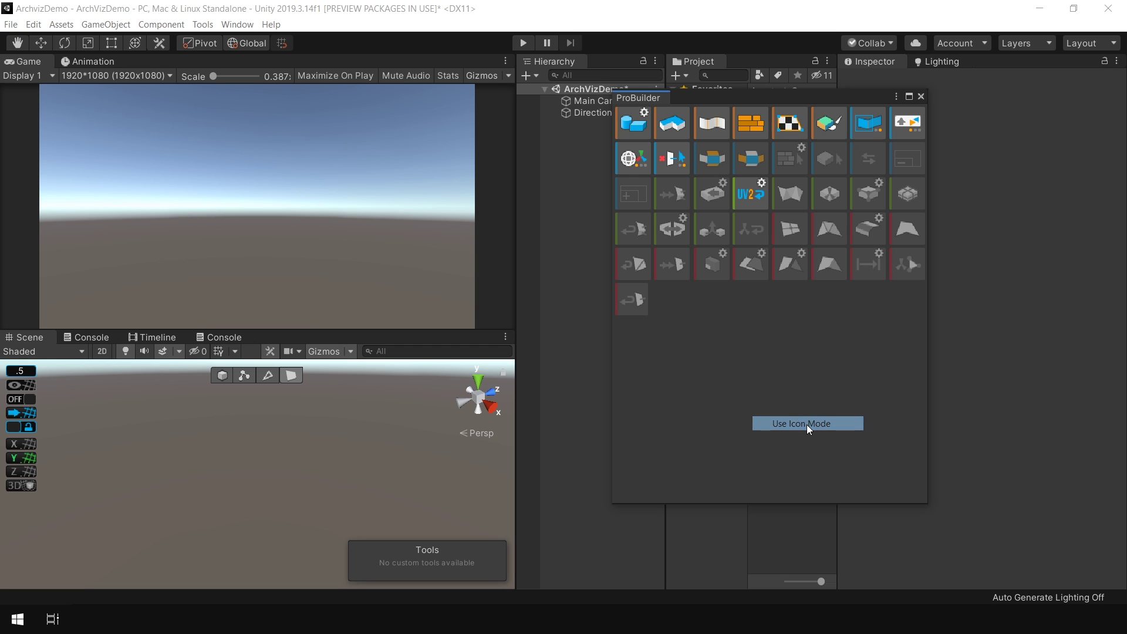
right_click(776, 364)
click(827, 410)
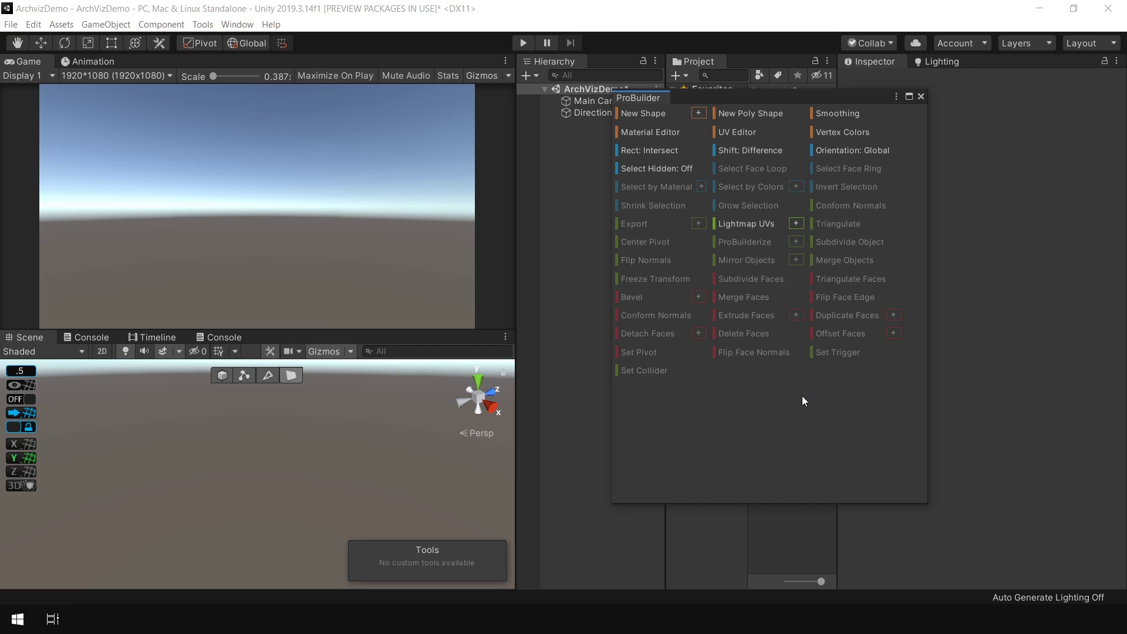
right_click(802, 396)
click(837, 425)
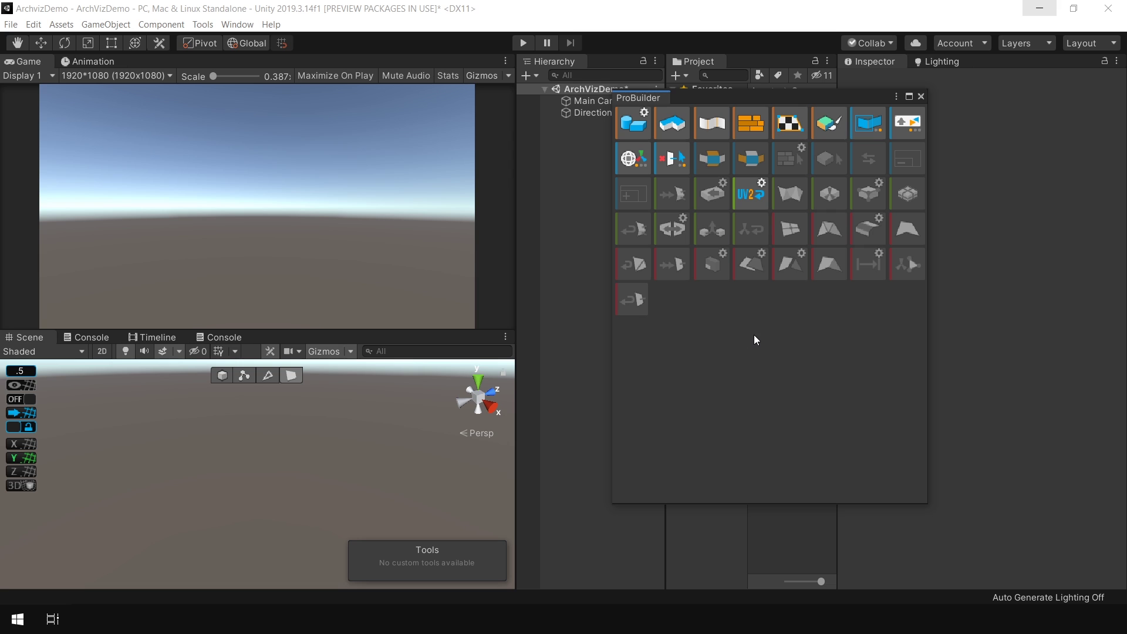
Create a default ProBuilder cube in the scene and delete it
click(630, 123)
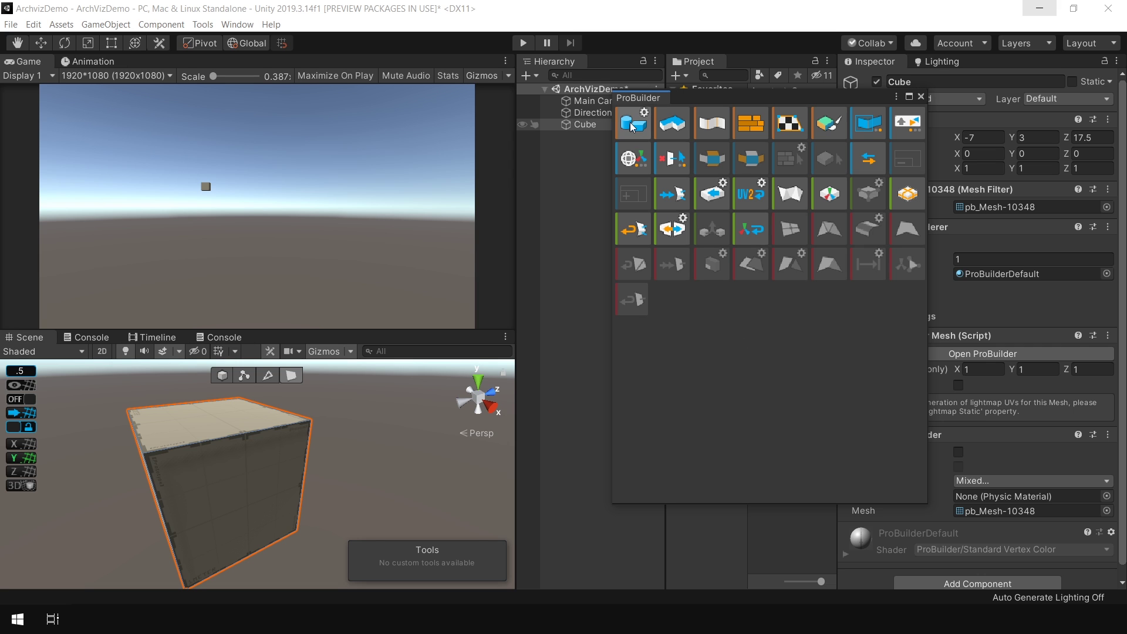
alt+drag(292, 448, 294, 424)
key(Delete)
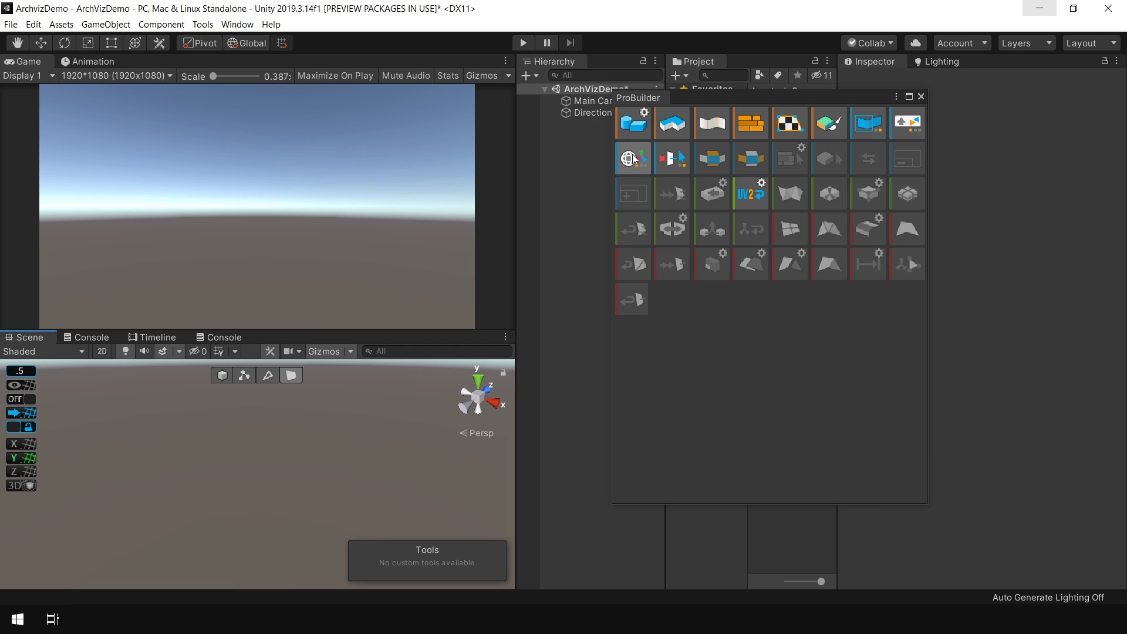
Open the Shape Tool and preview the Sprite, Door, Cone and Arch shapes with their settings
click(643, 134)
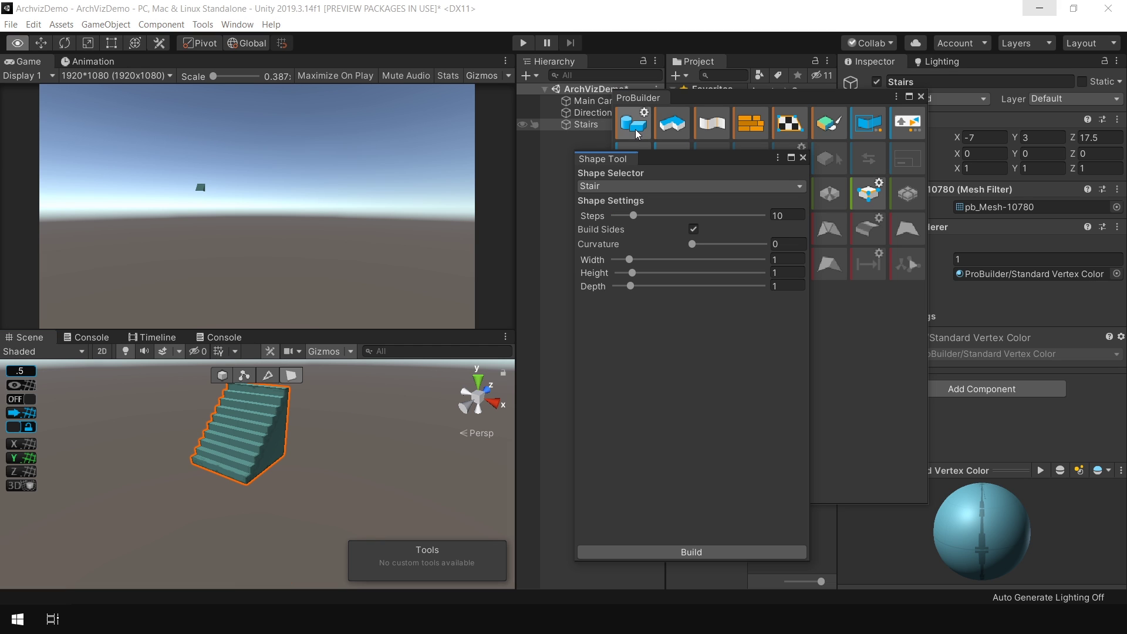
mouse_move(674, 159)
mouse_down()
mouse_move(664, 133)
mouse_move(667, 144)
mouse_up()
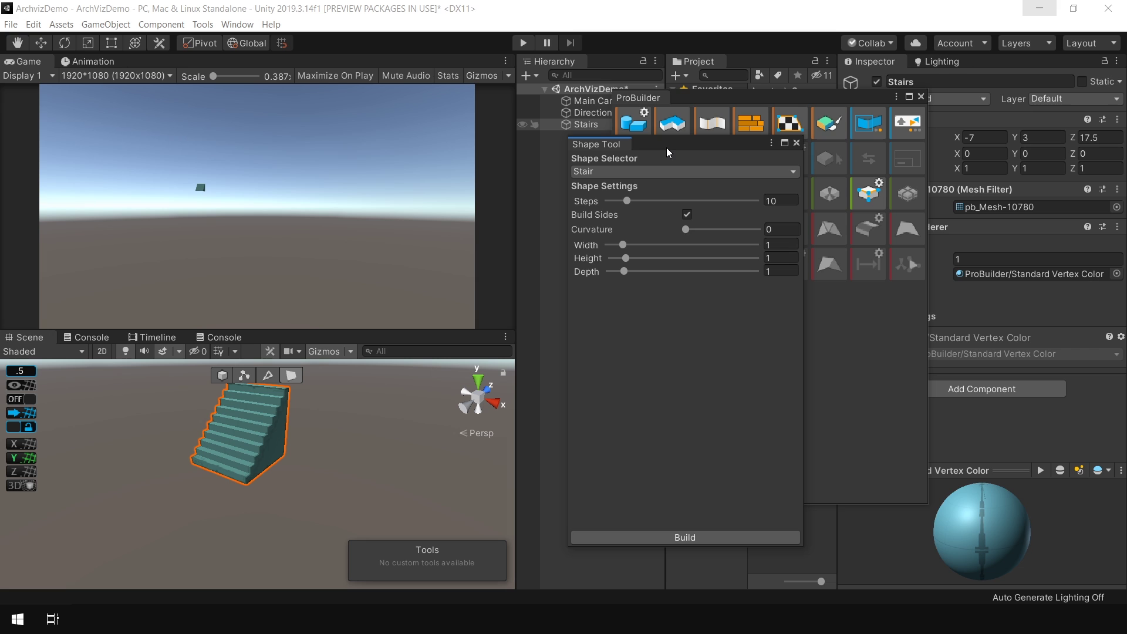
click(667, 171)
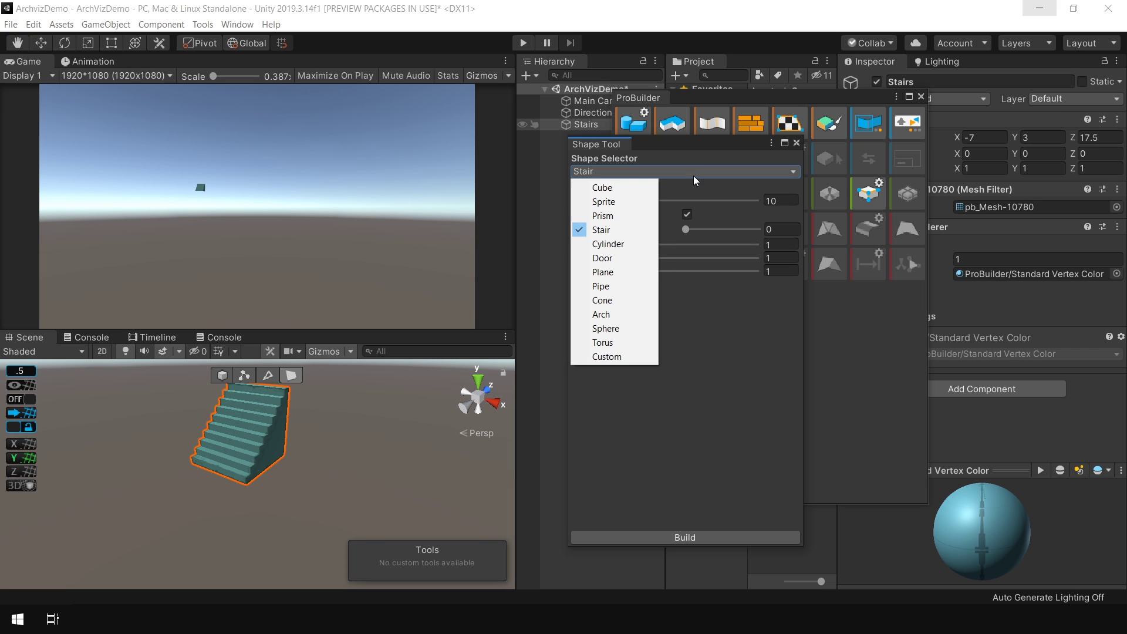
click(604, 201)
click(613, 172)
click(605, 257)
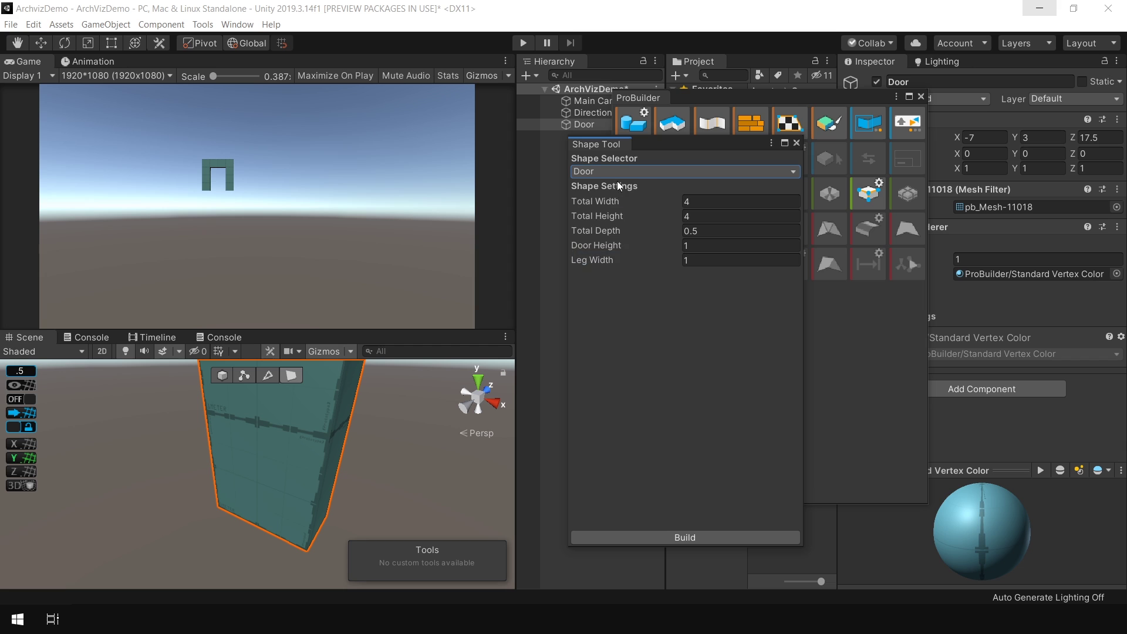
click(618, 173)
click(616, 301)
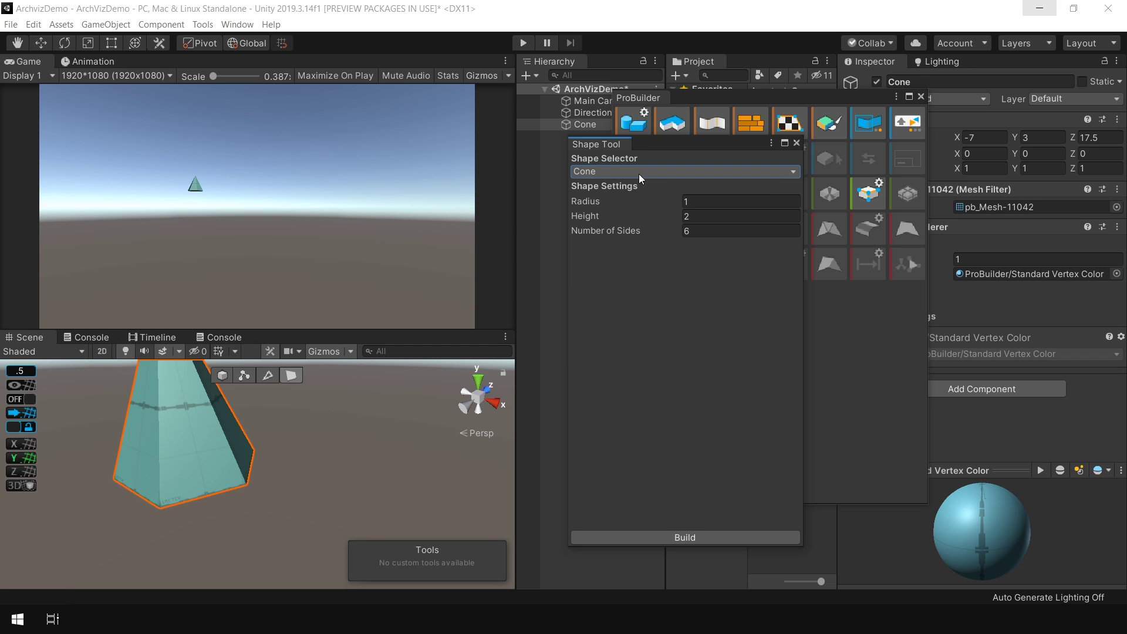
click(639, 174)
click(613, 318)
Build a flat cube platform sized X 2, Y 0.1, Z 2 and close the Shape Tool
click(626, 171)
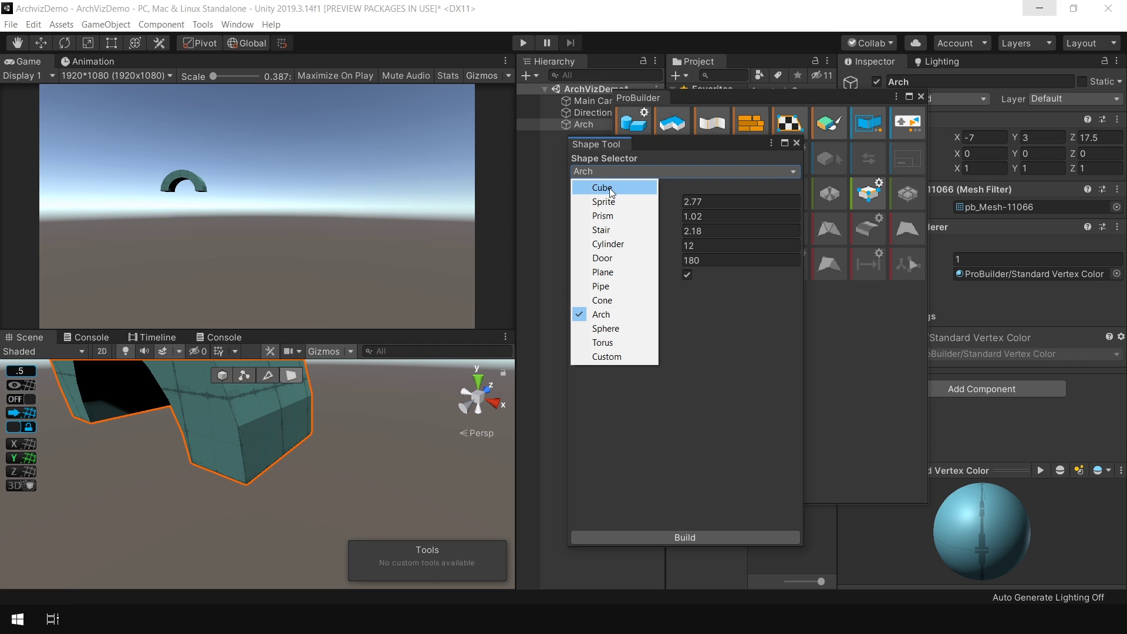
click(612, 188)
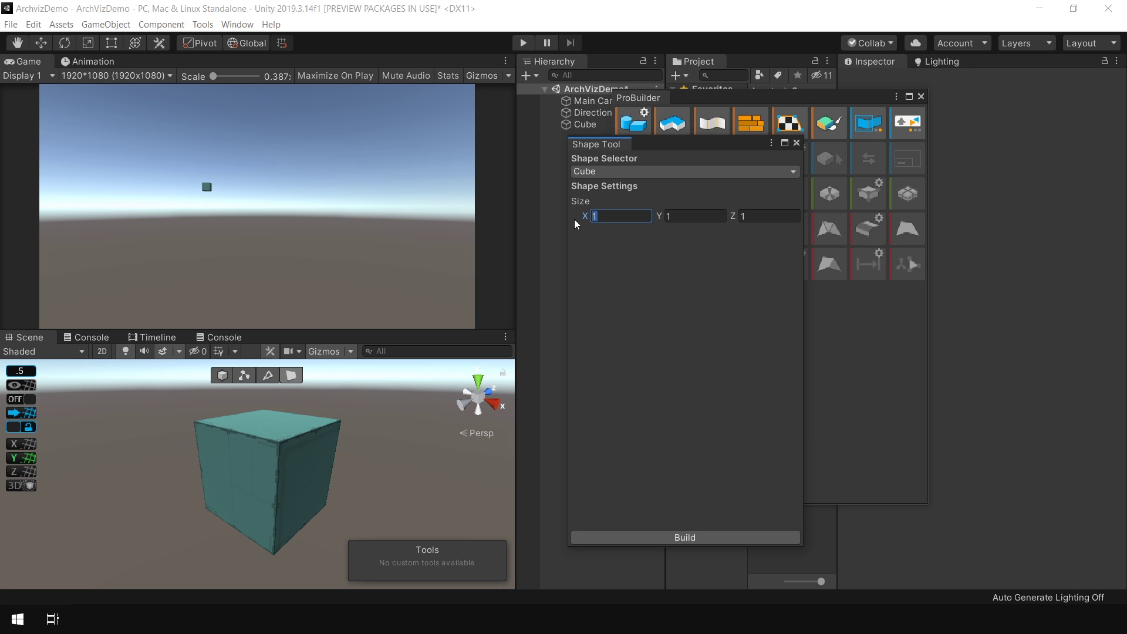
text(2)
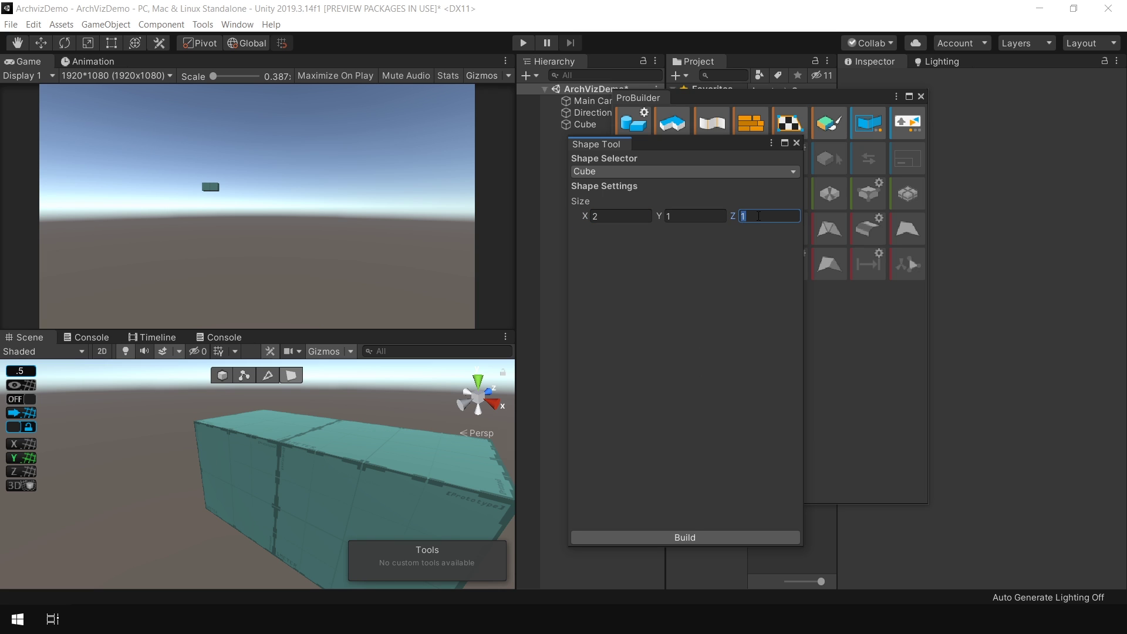
text(2)
key(shift+Tab)
text(.1)
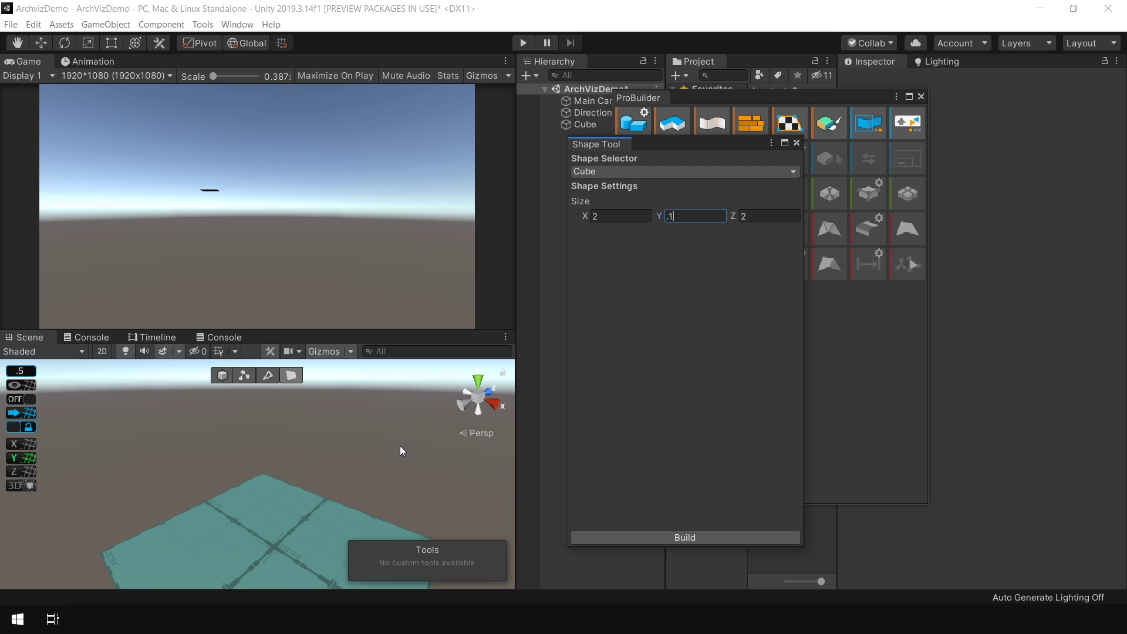
mouse_move(399, 451)
right_down()
mouse_move(399, 438)
mouse_move(400, 452)
right_up()
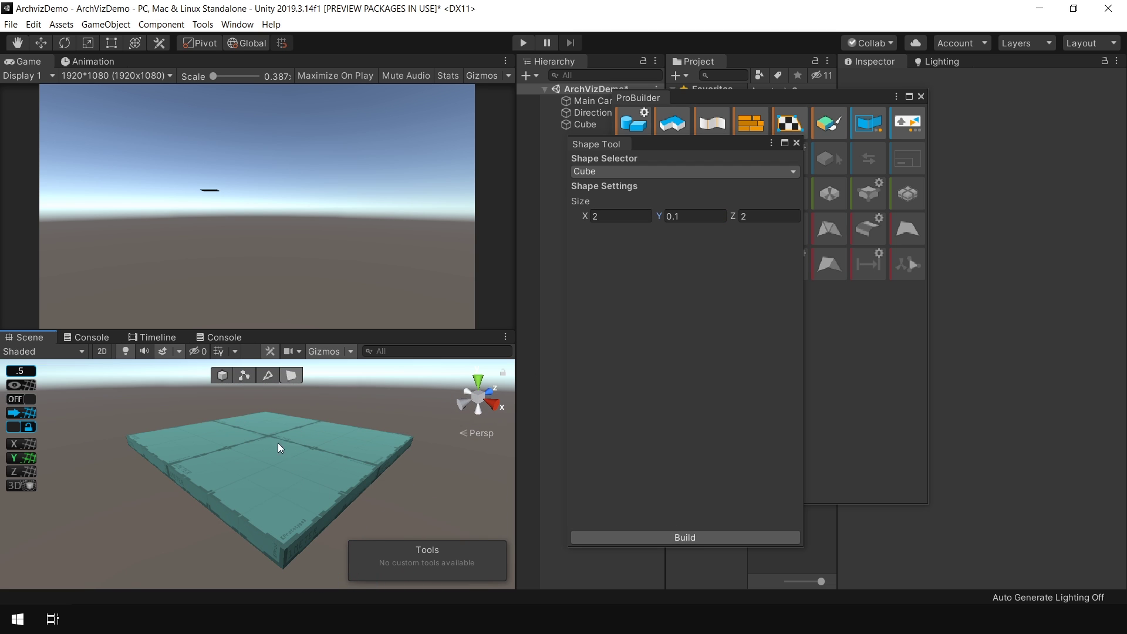
click(668, 534)
click(797, 142)
Examine the one-metre grid texture on the platform in the maximized Scene view, then restore the layout
alt+drag(375, 463, 400, 445)
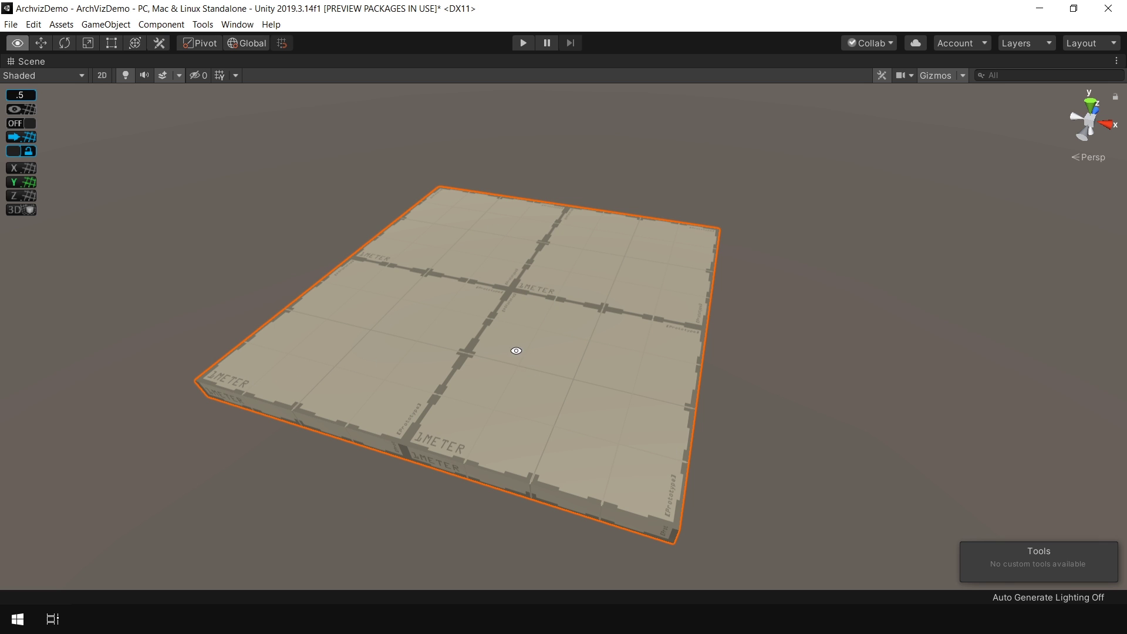
scroll(520, 413, up, 6)
alt+drag(516, 350, 518, 378)
scroll(567, 376, up, 2)
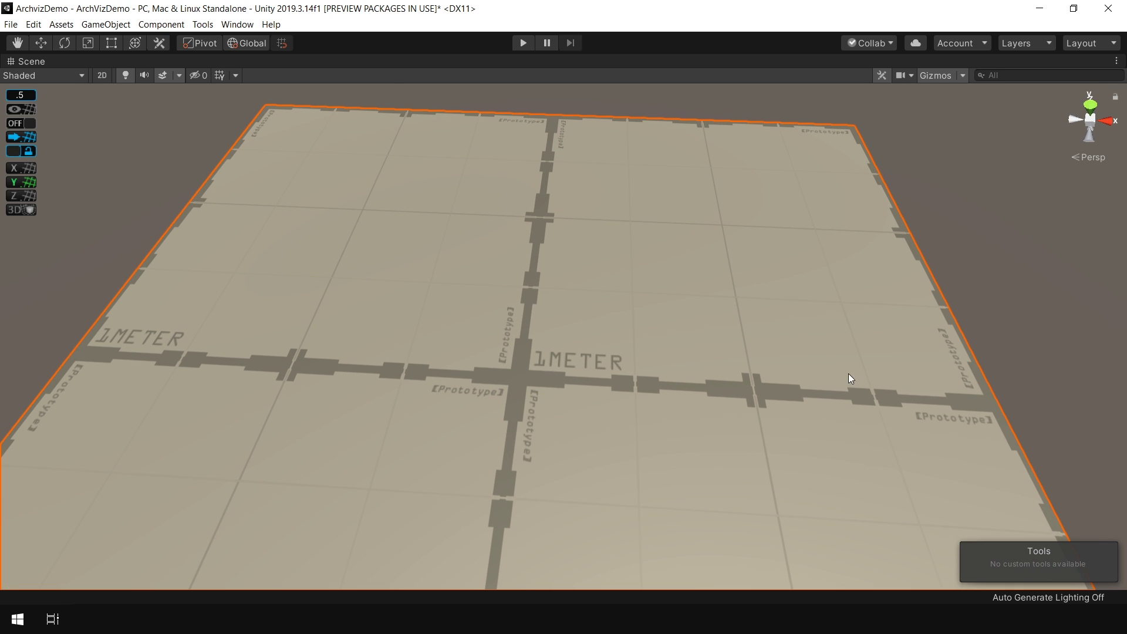
alt+drag(834, 410, 677, 372)
alt+right_drag(677, 372, 558, 307)
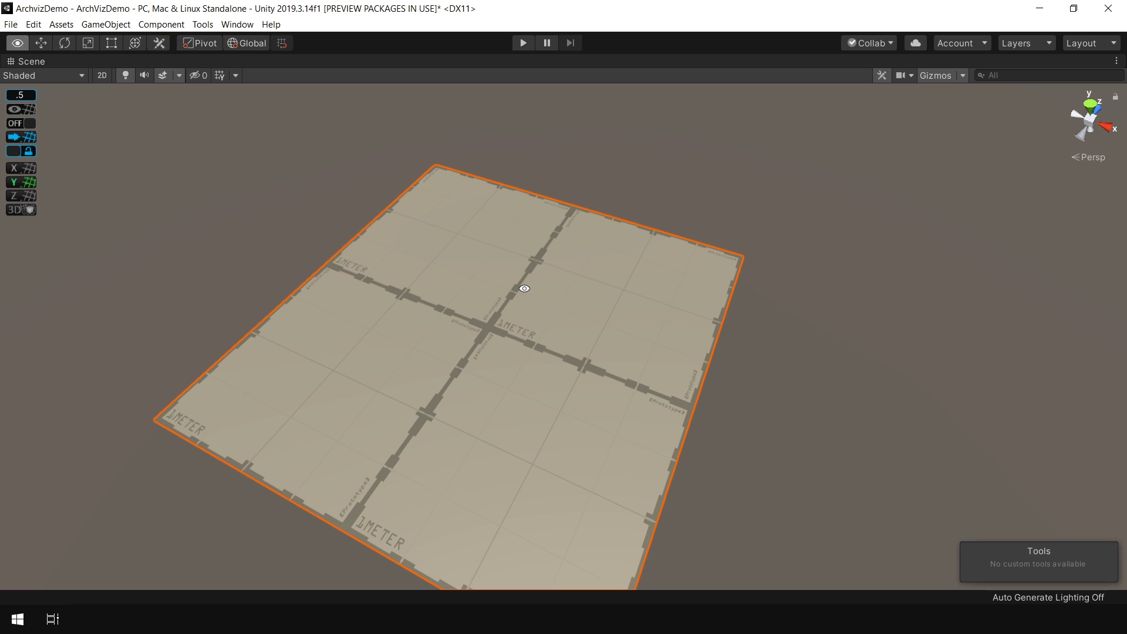
key(shift+space)
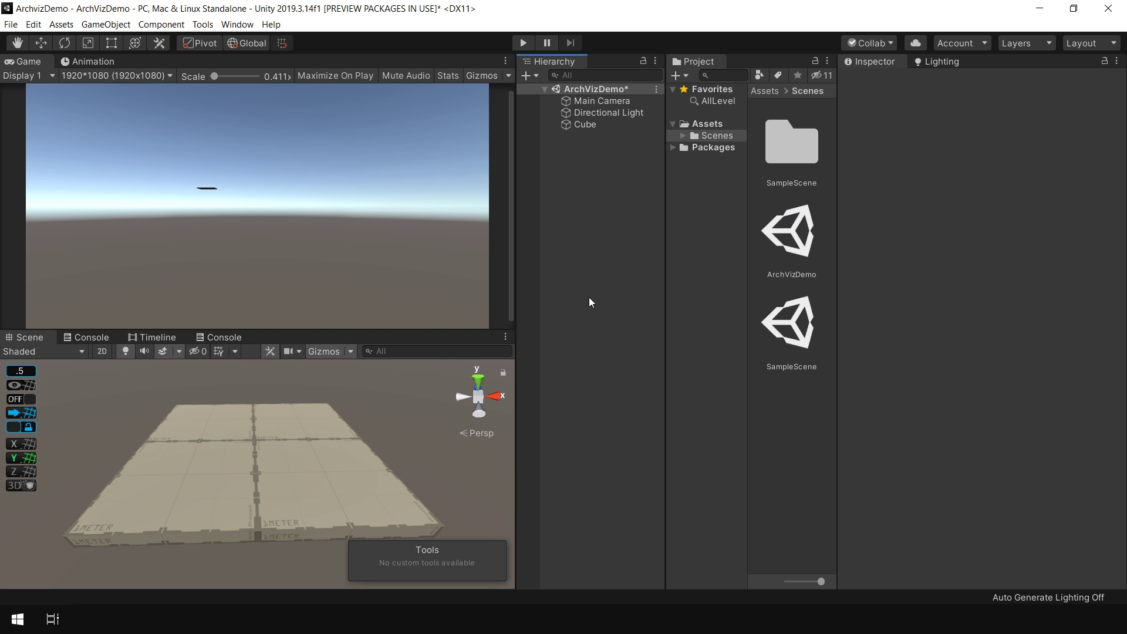
Align the Main Camera with a Scene view facing the platform and set its X and Y rotation to 0
click(604, 104)
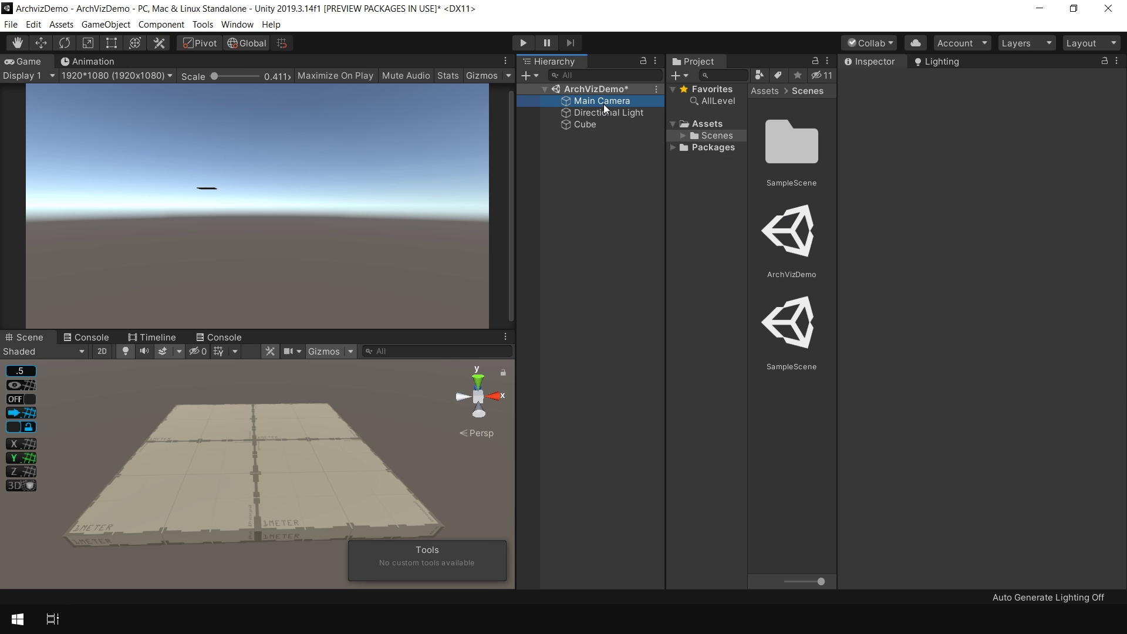
alt+drag(345, 415, 318, 392)
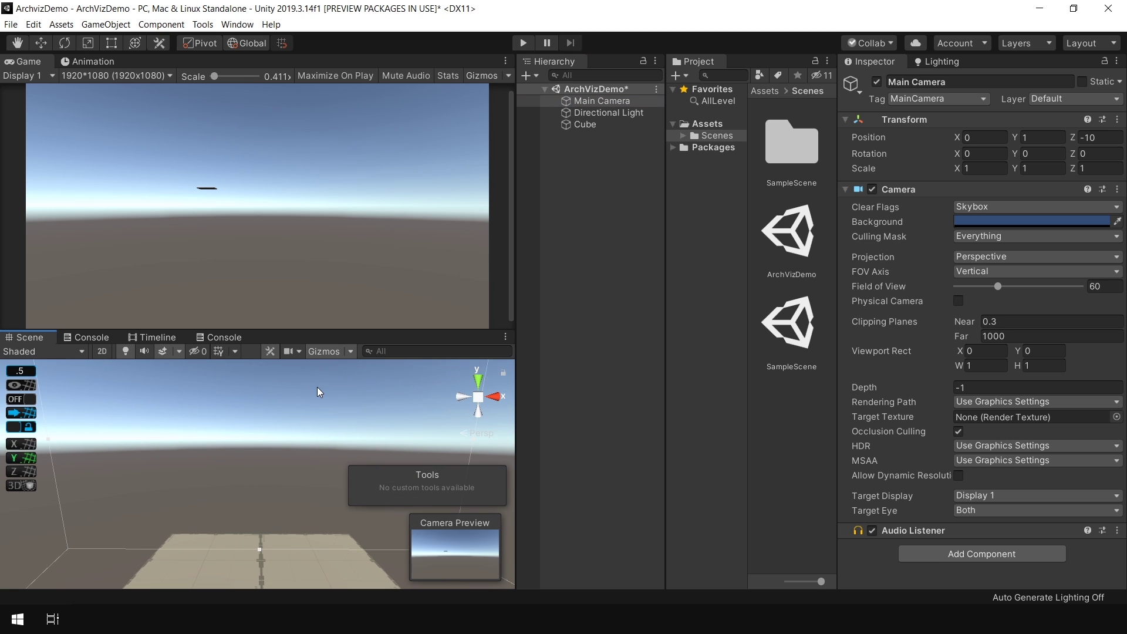
key(ctrl+shift+f)
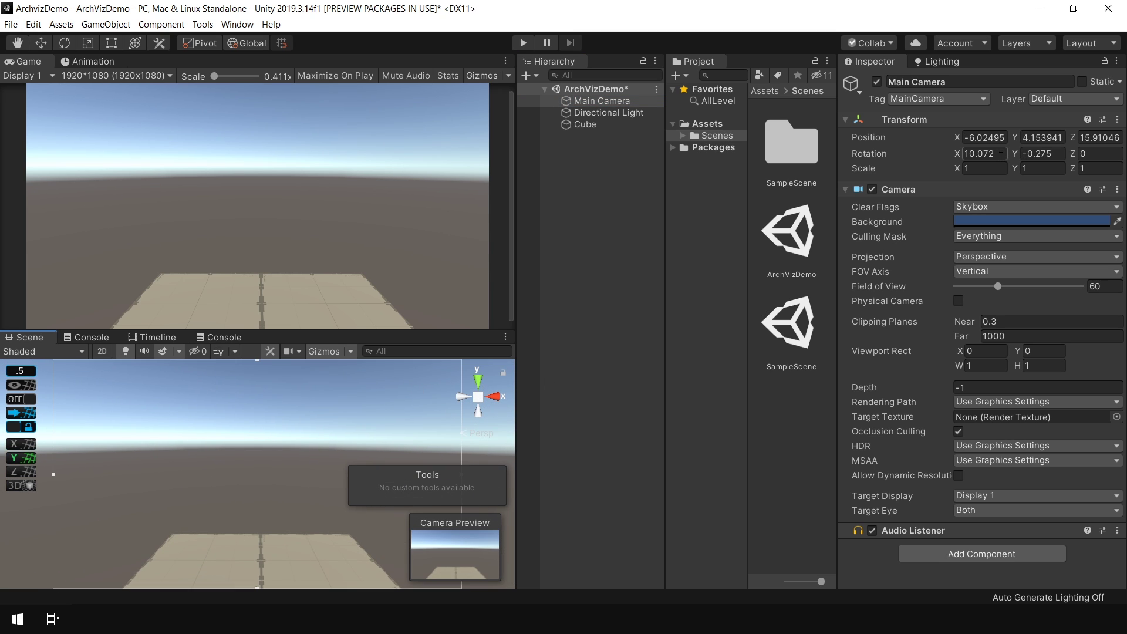
click(1001, 156)
text(0)
click(1041, 152)
text(0)
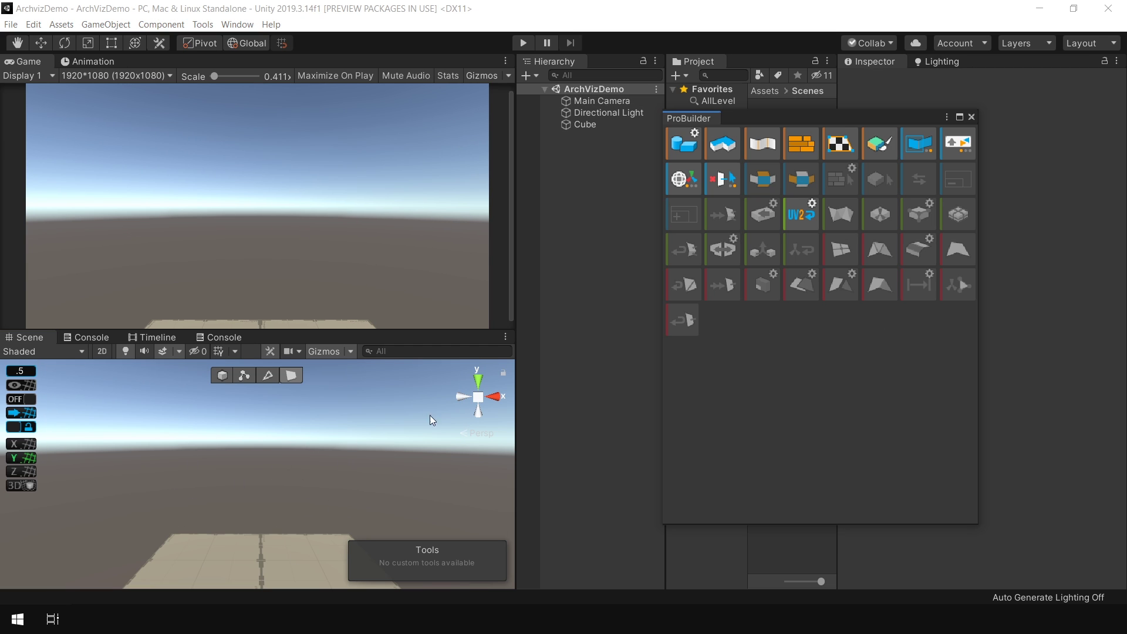
Start a Stair shape and, in object selection mode, move its bottom corner onto the platform's far edge
click(684, 147)
click(650, 174)
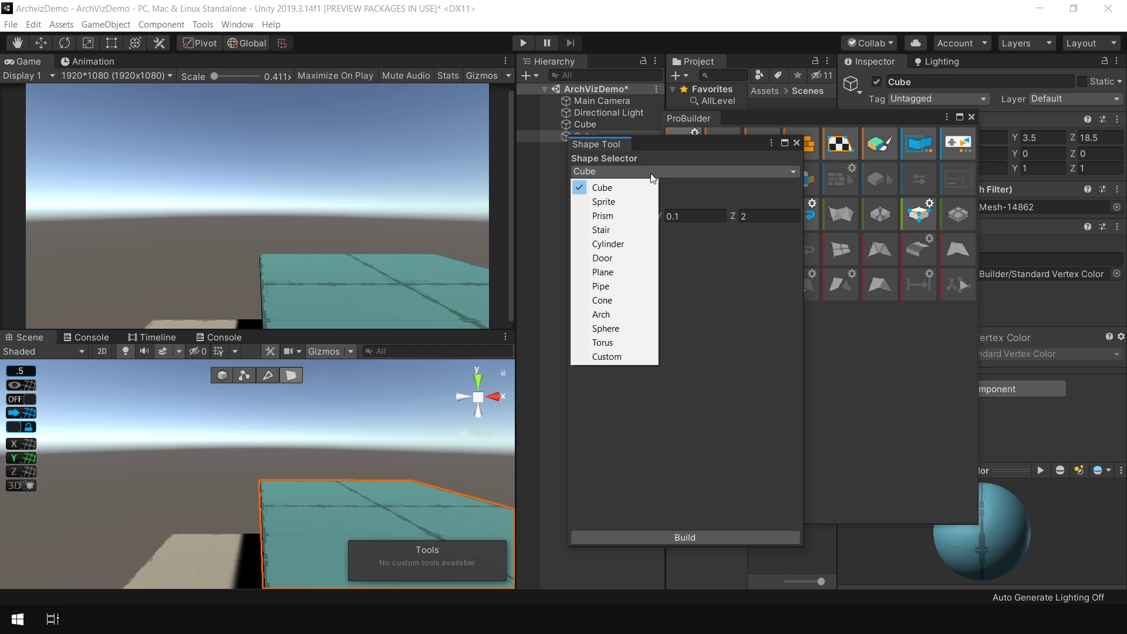
click(611, 230)
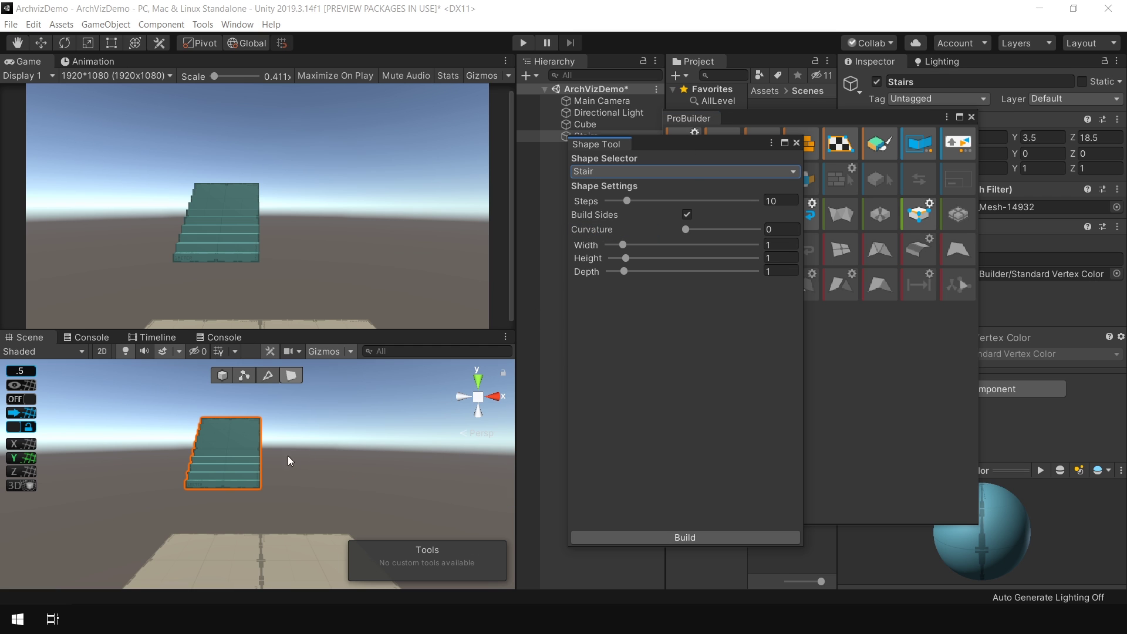
alt+drag(302, 448, 270, 424)
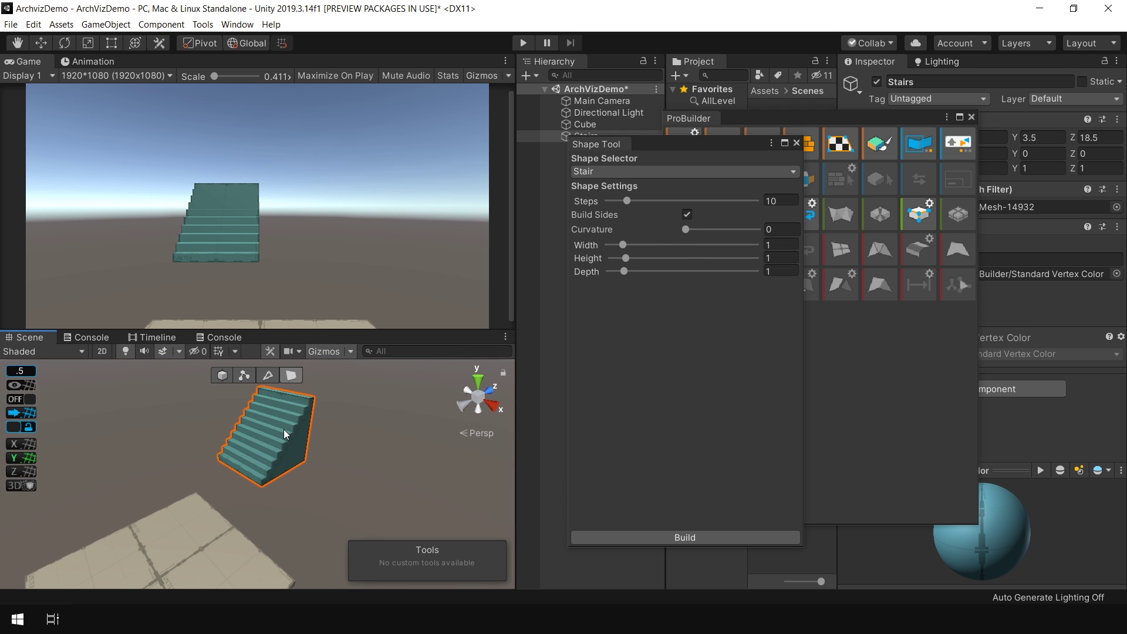
click(221, 378)
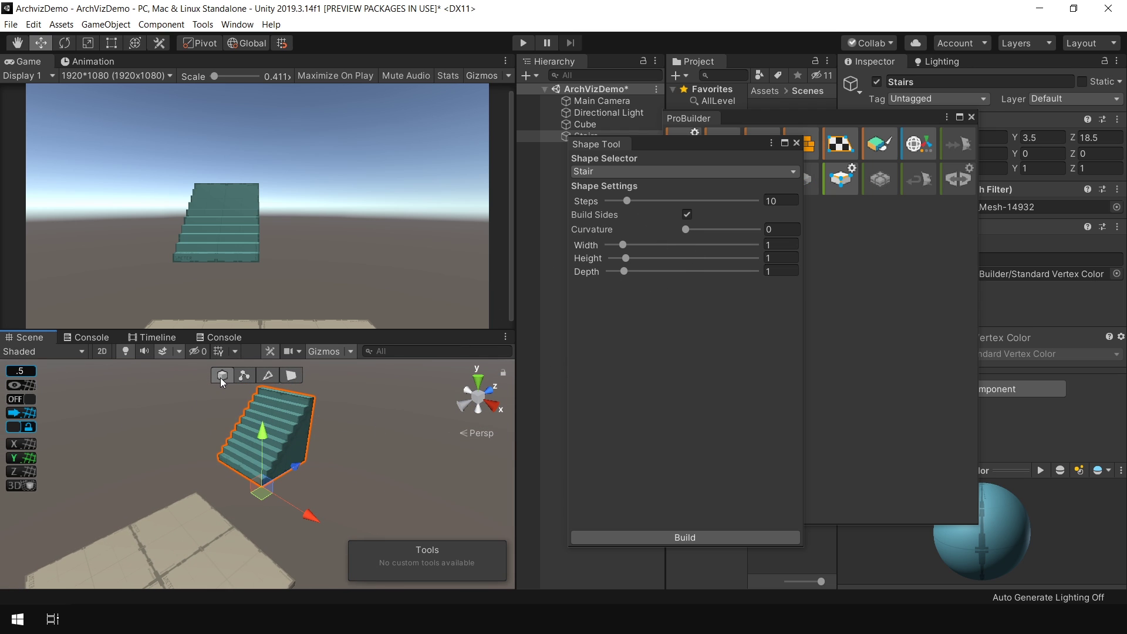
alt+drag(335, 445, 287, 463)
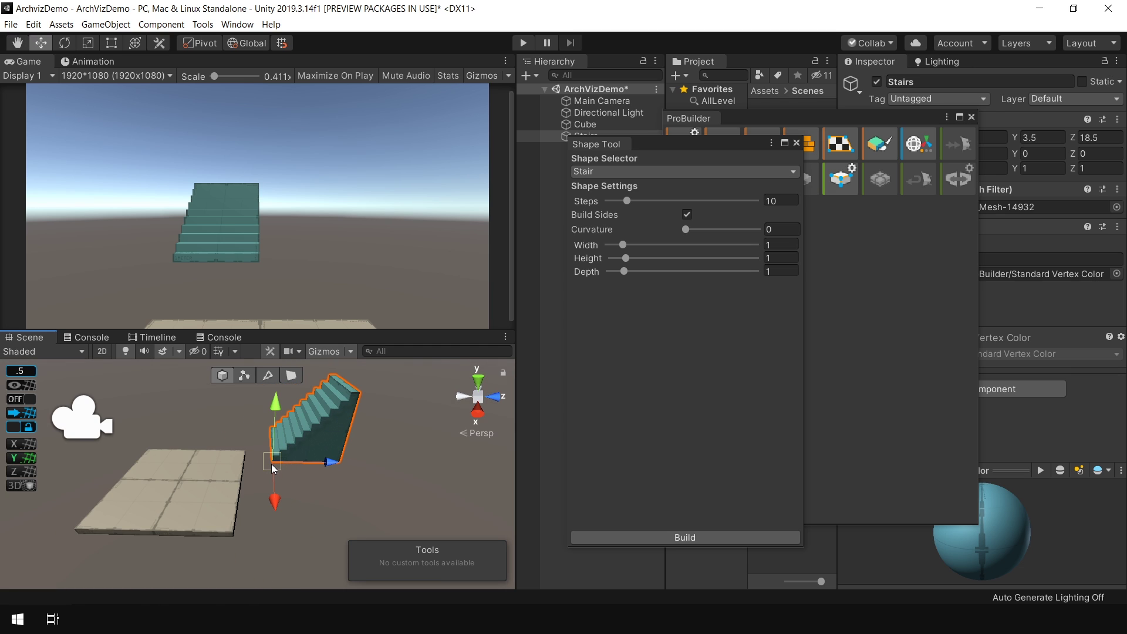
drag(271, 464, 350, 423)
Set the stairs' width and depth to 2 and build them with 10 steps
click(778, 244)
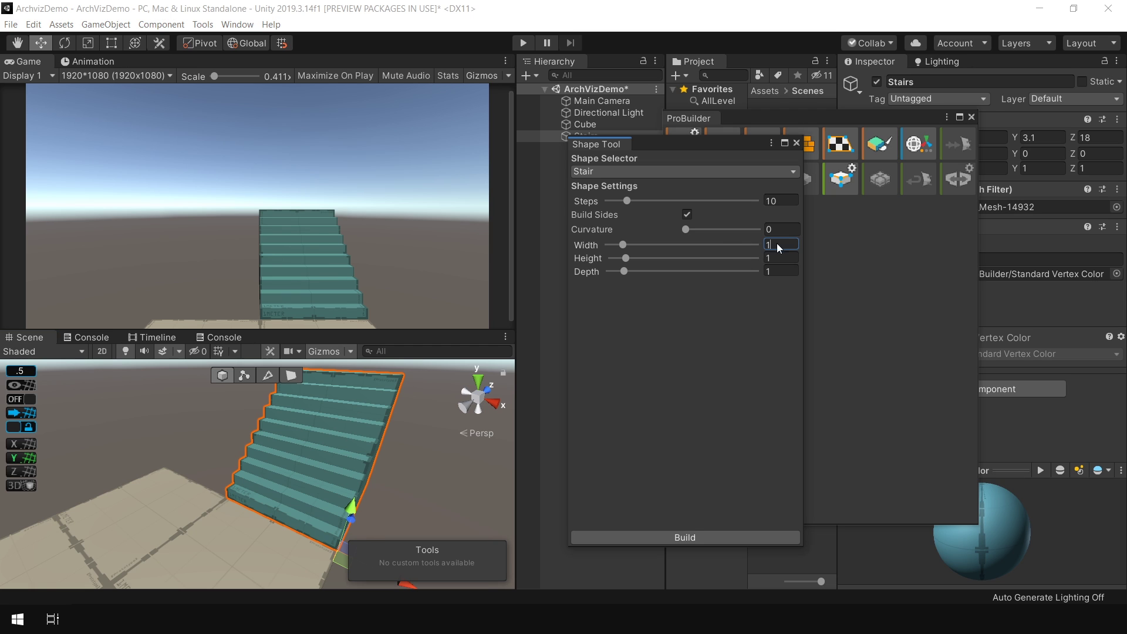
text(2)
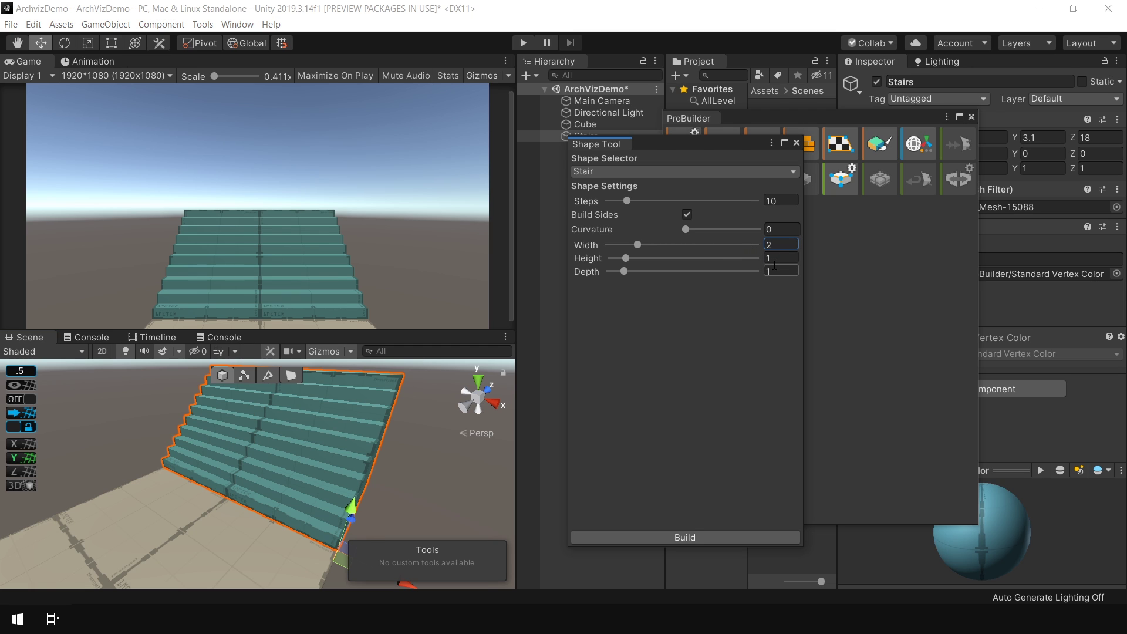
text(2)
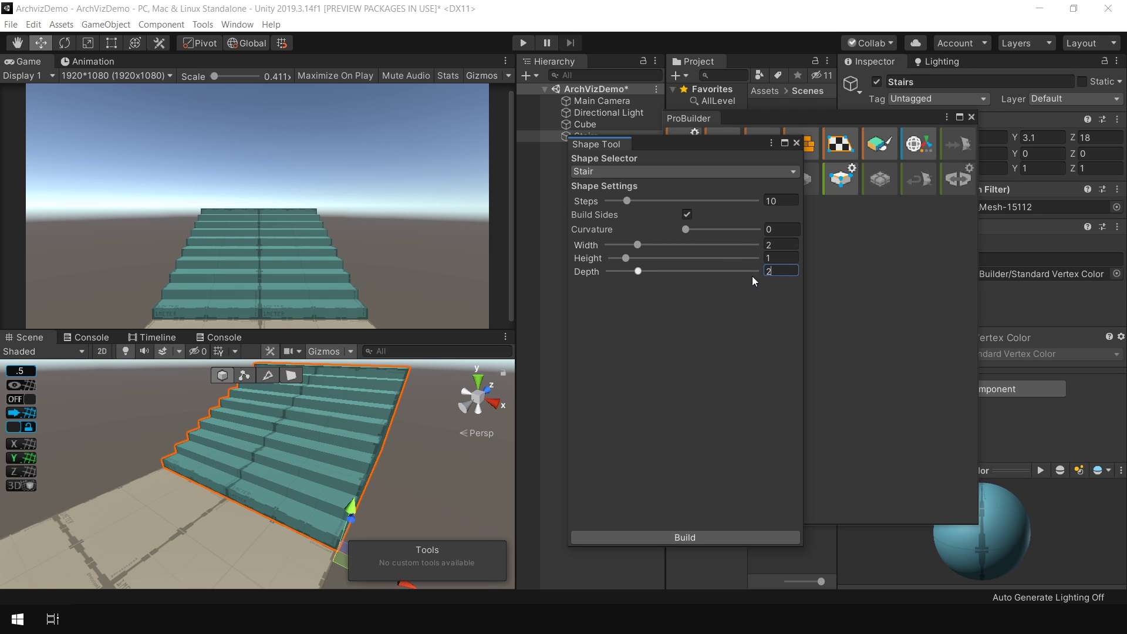
mouse_move(317, 458)
alt+mouse_down()
mouse_move(273, 426)
mouse_move(326, 461)
alt+mouse_up()
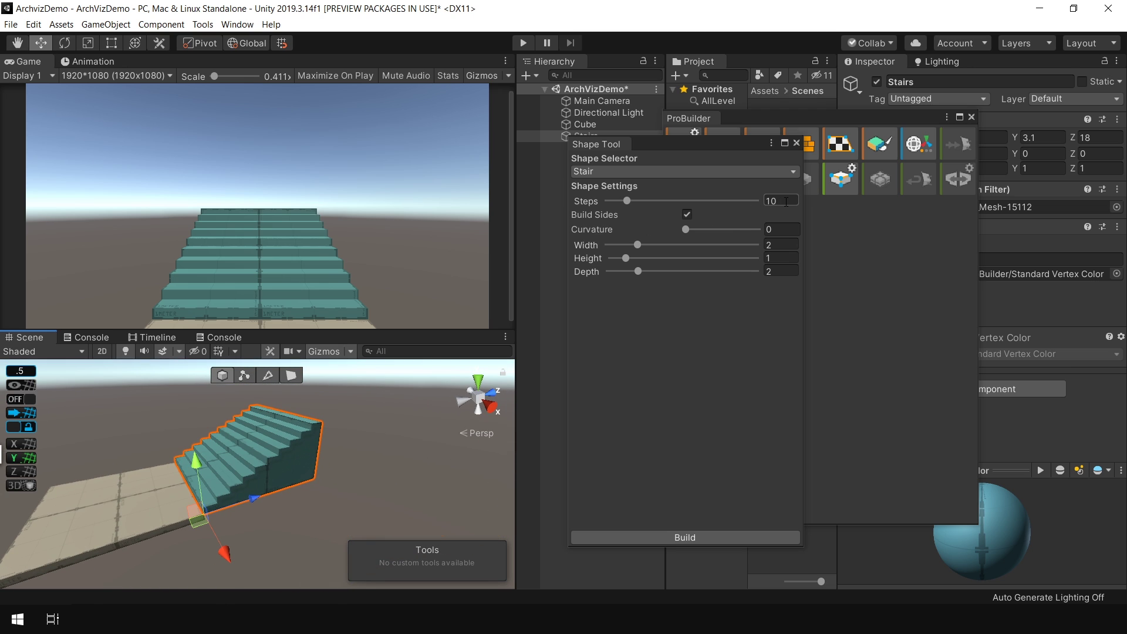
alt+drag(239, 418, 397, 422)
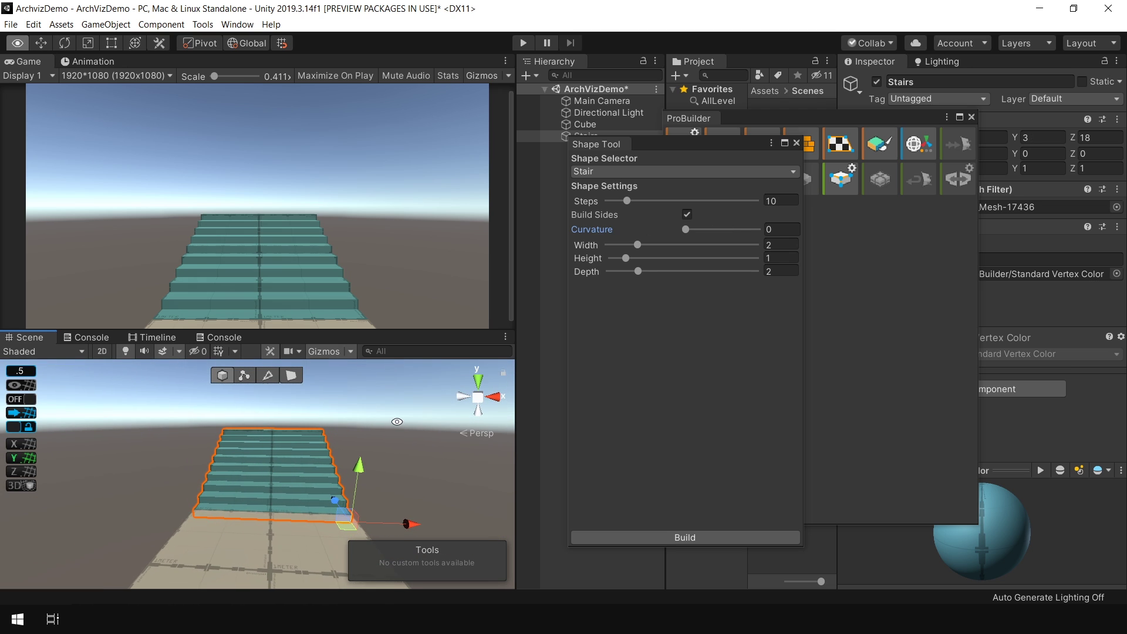
click(682, 537)
Duplicate the platform and move the copy beyond the stairs to about Z 22.66
alt+drag(385, 468, 174, 510)
click(174, 509)
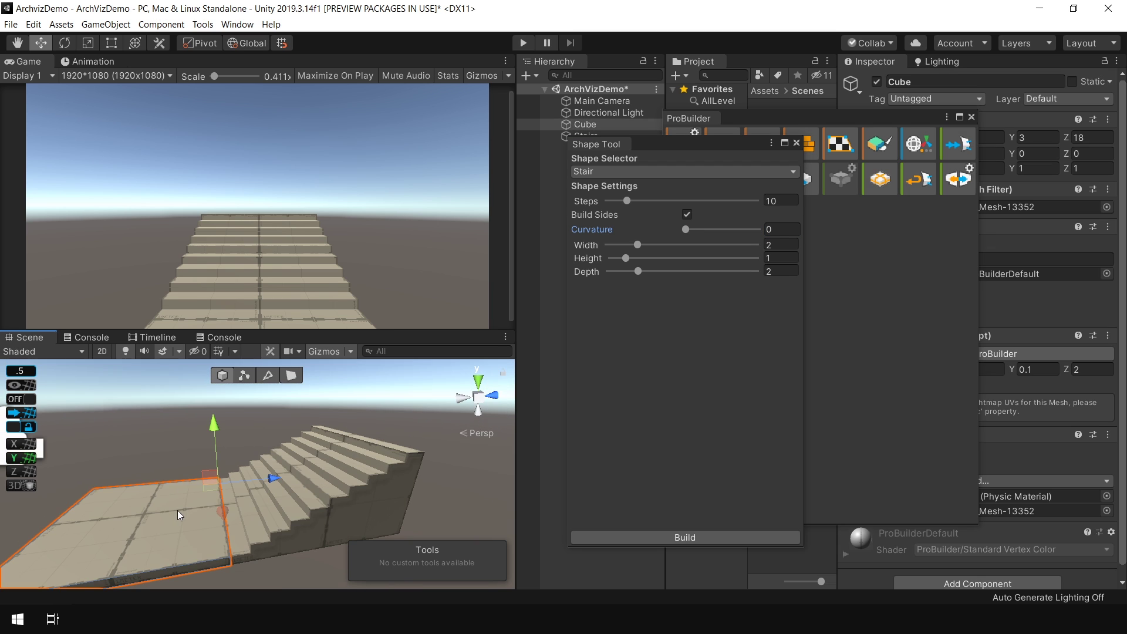
scroll(177, 509, down, 5)
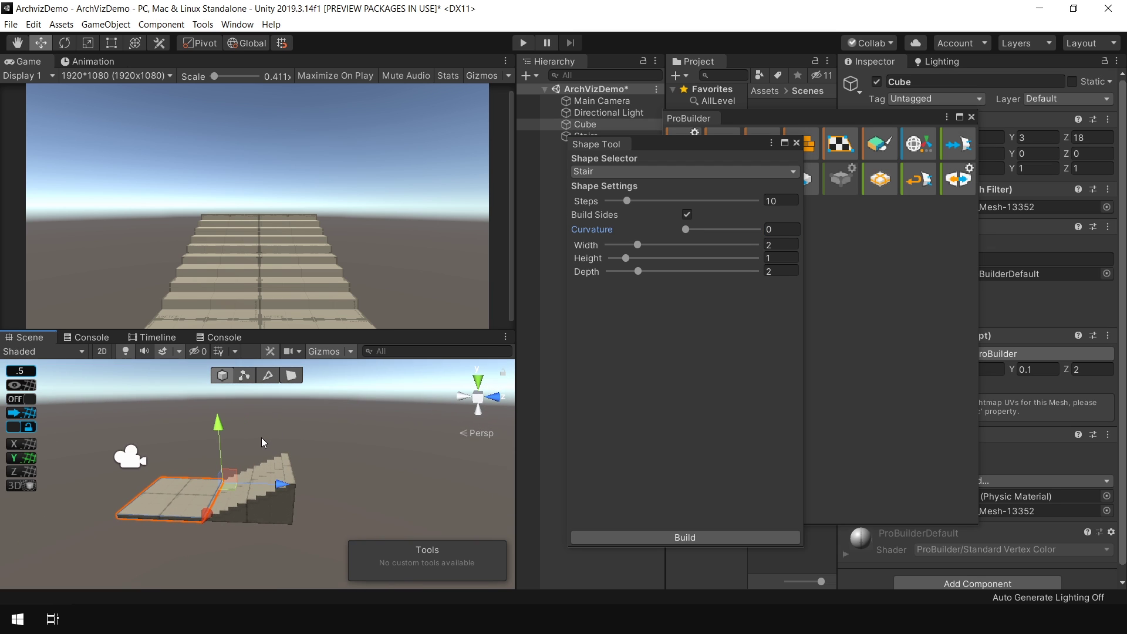
key(ctrl+d)
drag(272, 485, 426, 487)
scroll(399, 487, up, 4)
alt+drag(333, 470, 313, 452)
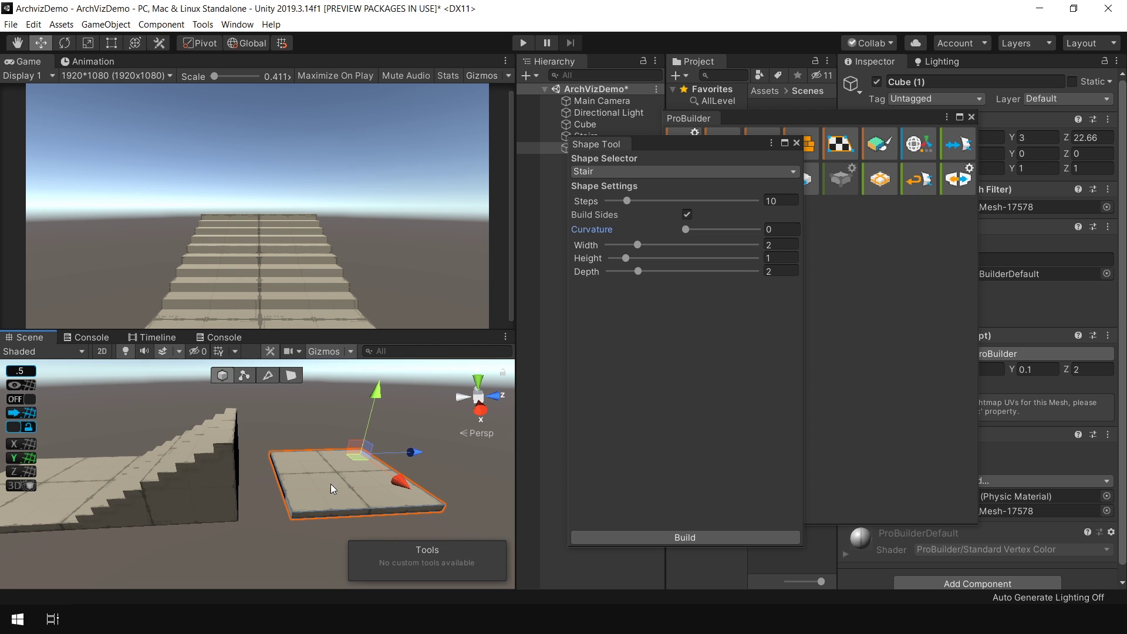
Vertex-snap the copied platform's near corner to the top of the stairs and deselect it
key(v)
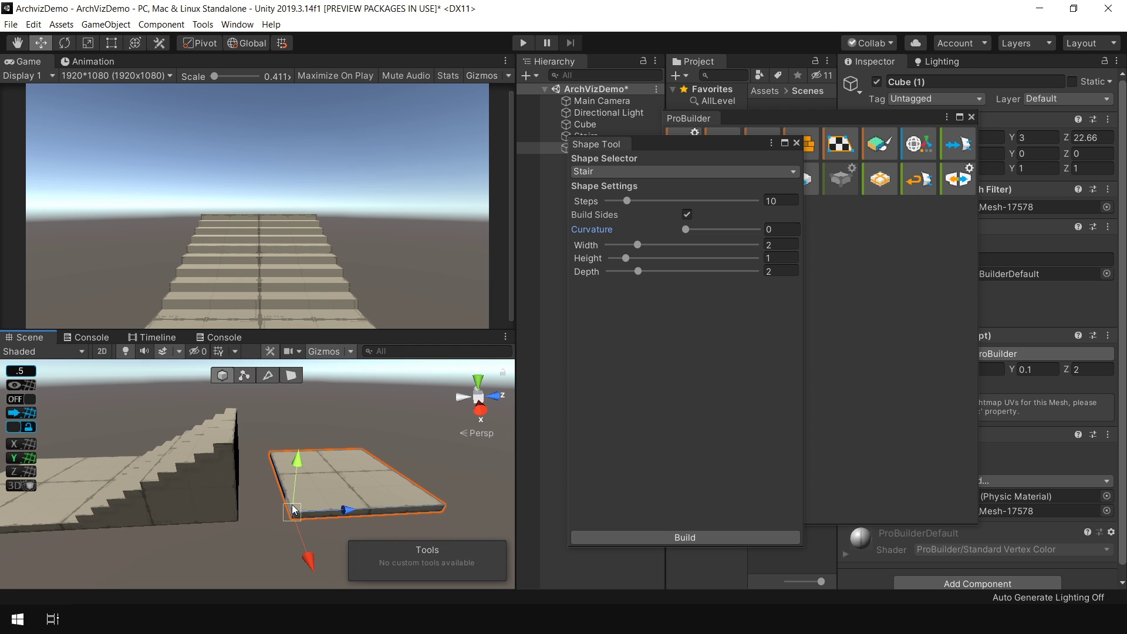
drag(295, 514, 238, 447)
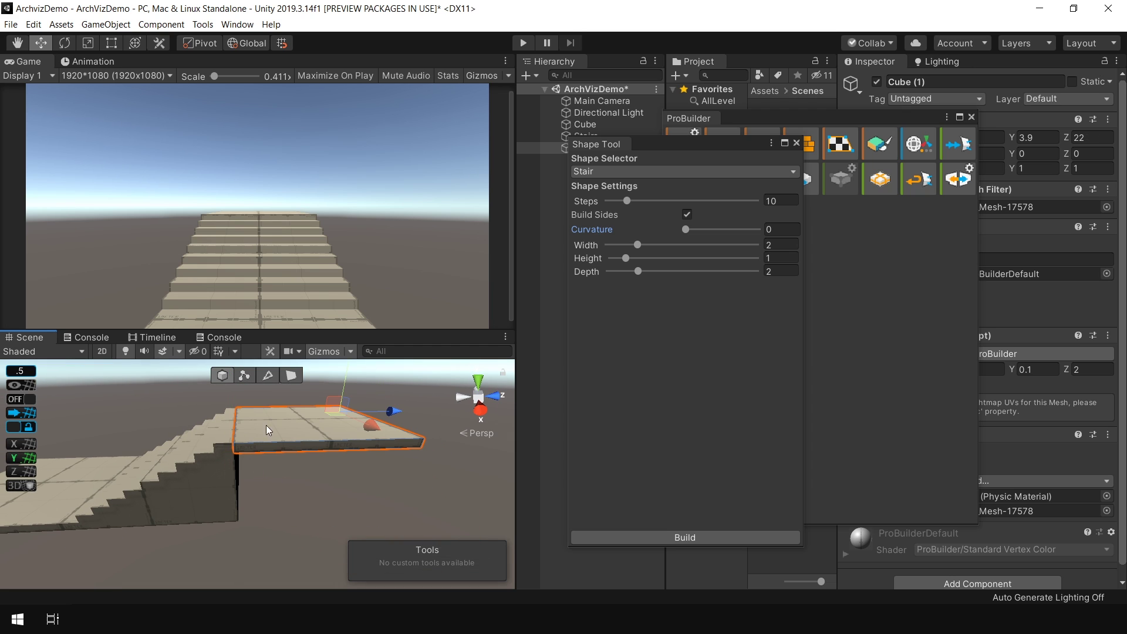
click(296, 389)
Start another Stair shape and vertex-snap its bottom corner to the far edge of the upper platform
alt+drag(296, 389, 229, 466)
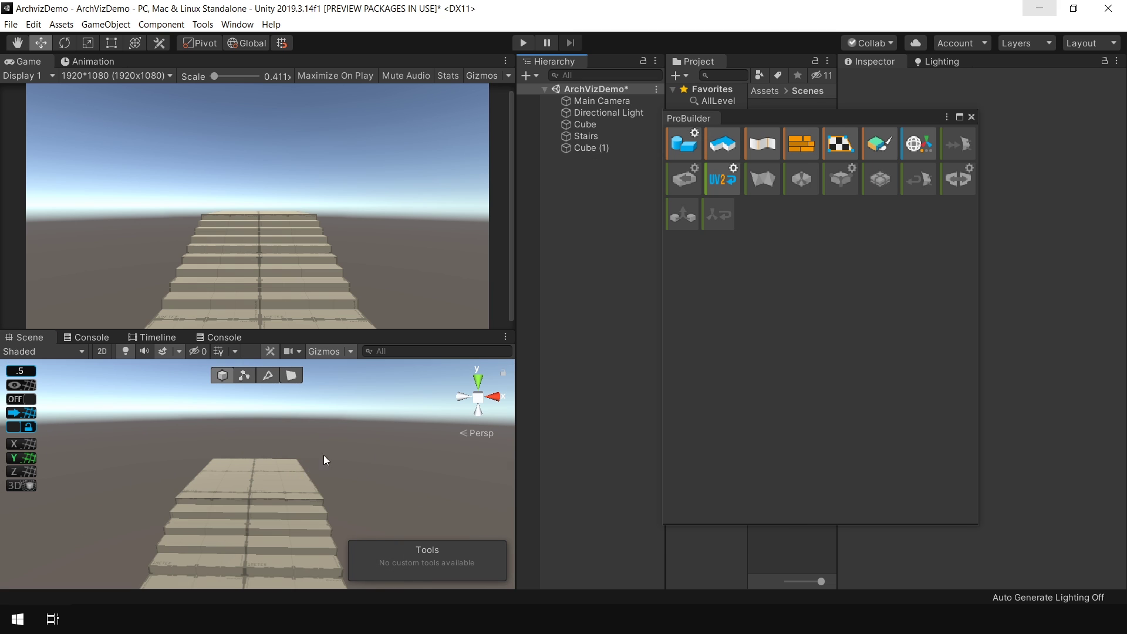
alt+drag(324, 455, 537, 293)
click(692, 159)
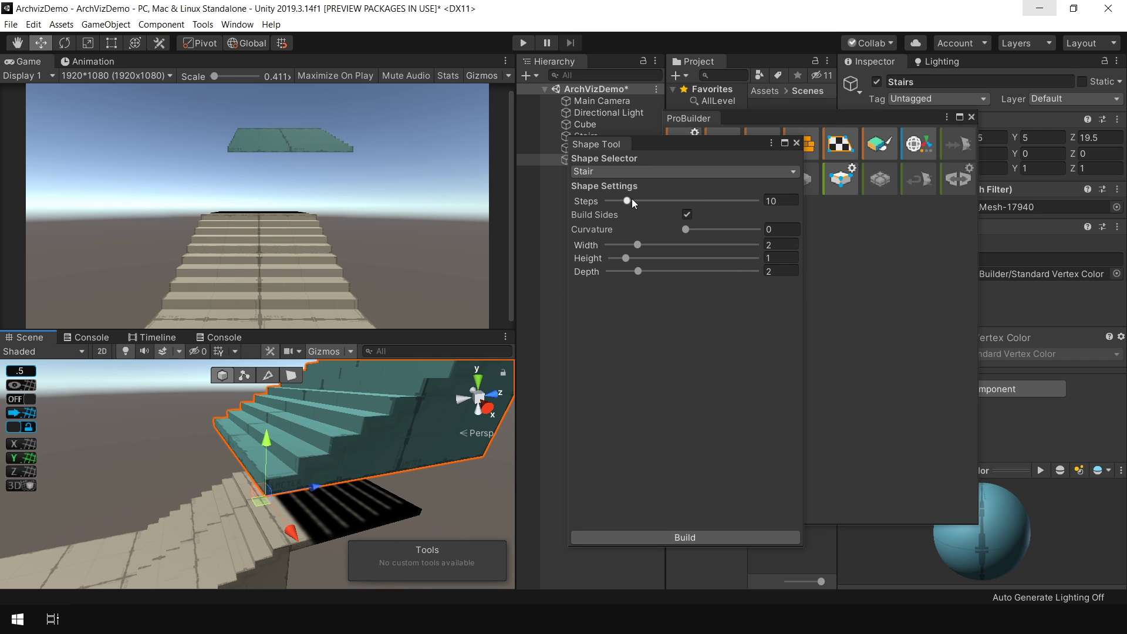
click(631, 170)
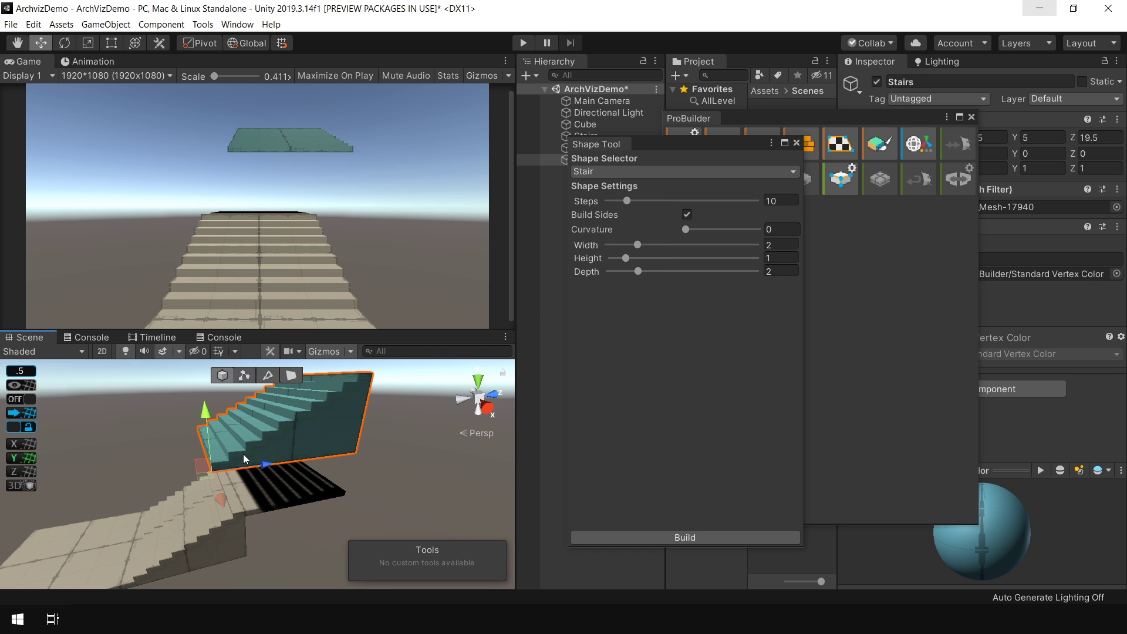
key(v)
drag(213, 473, 345, 500)
scroll(346, 488, up, 3)
right_drag(318, 478, 350, 476)
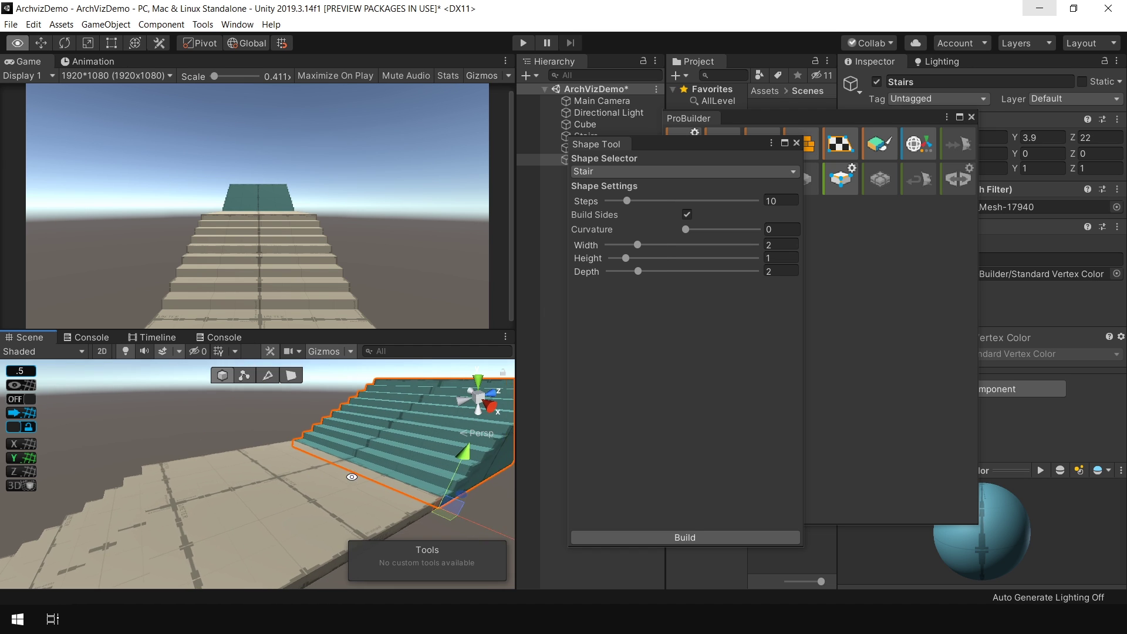
middle_drag(350, 476, 0, 472)
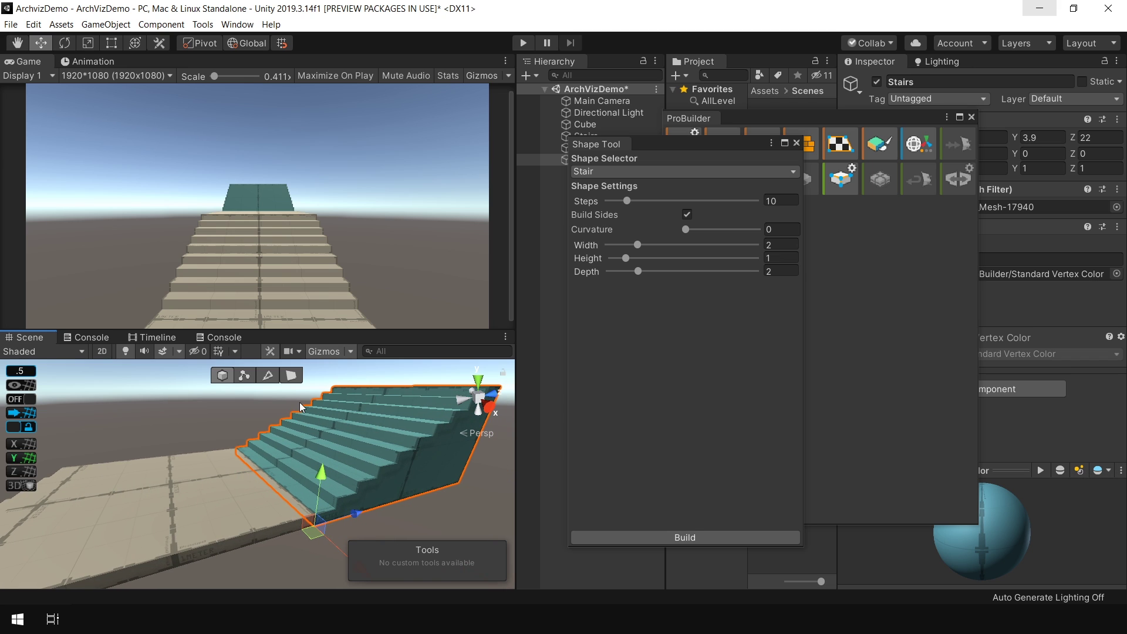
right_drag(210, 440, 299, 405)
scroll(301, 405, down, 5)
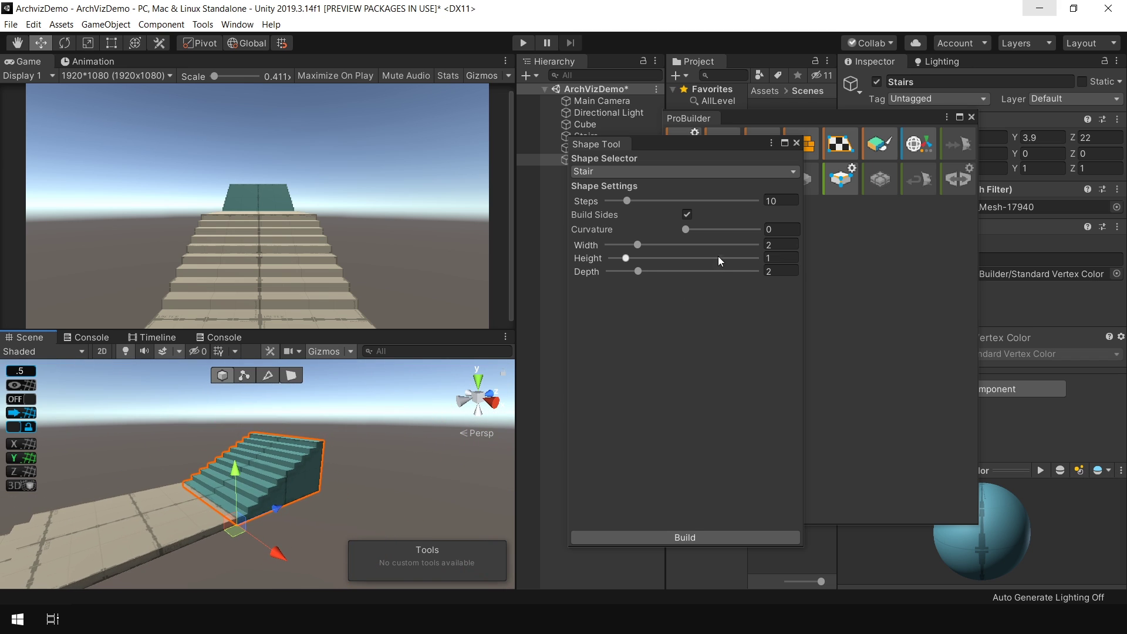
Set the new stairs to 20 steps, depth 4 and height 2, and build them
click(788, 204)
text(20)
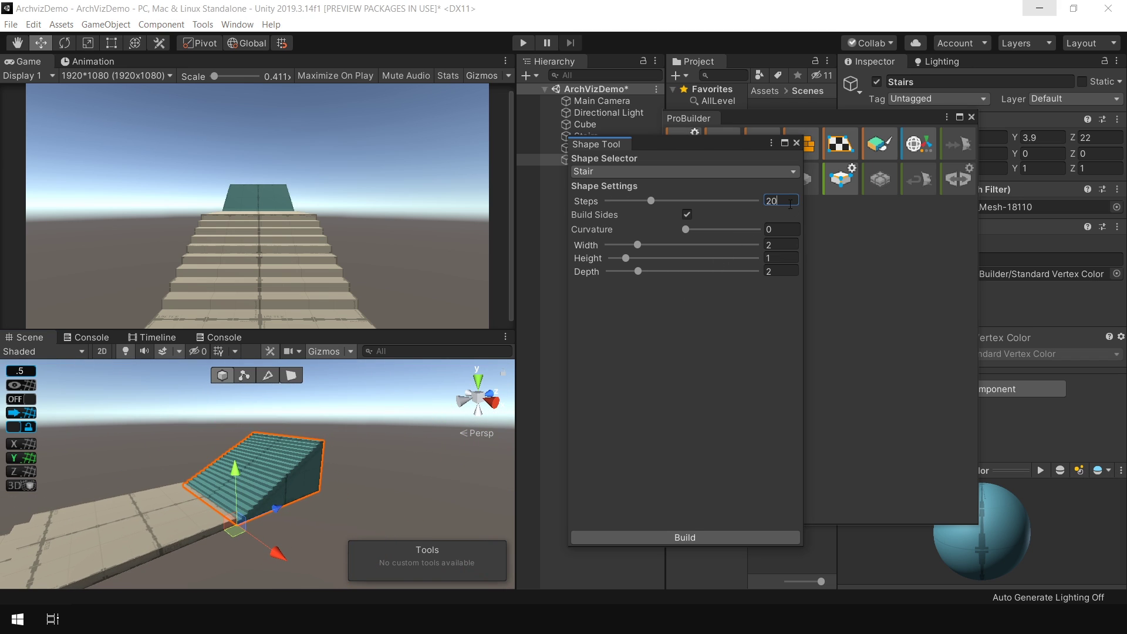
click(781, 270)
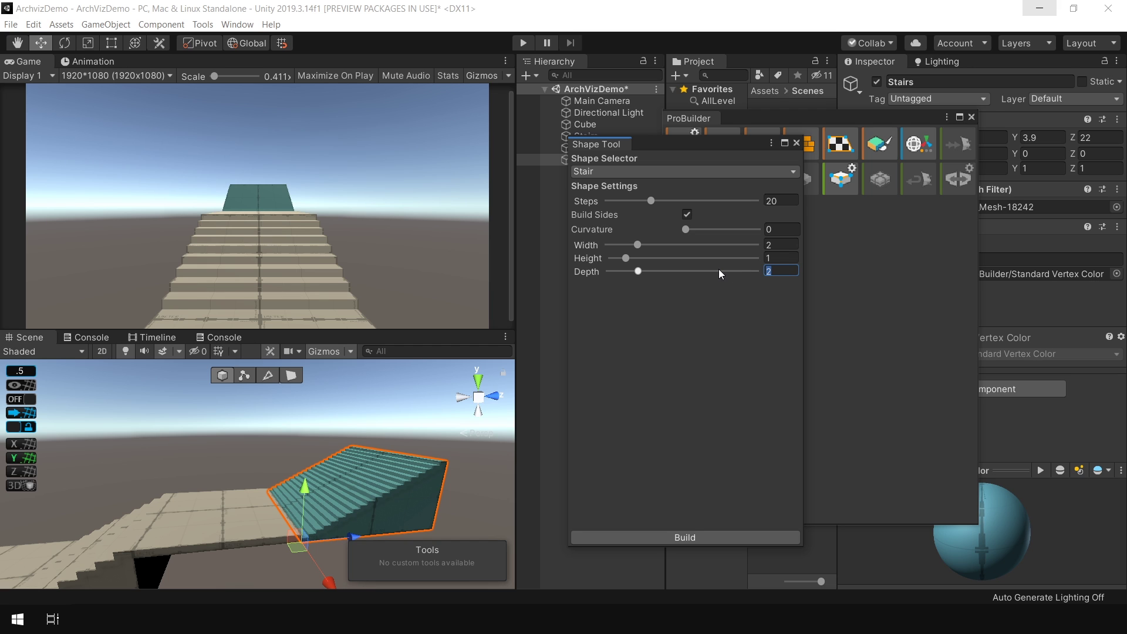
text(4)
text(2)
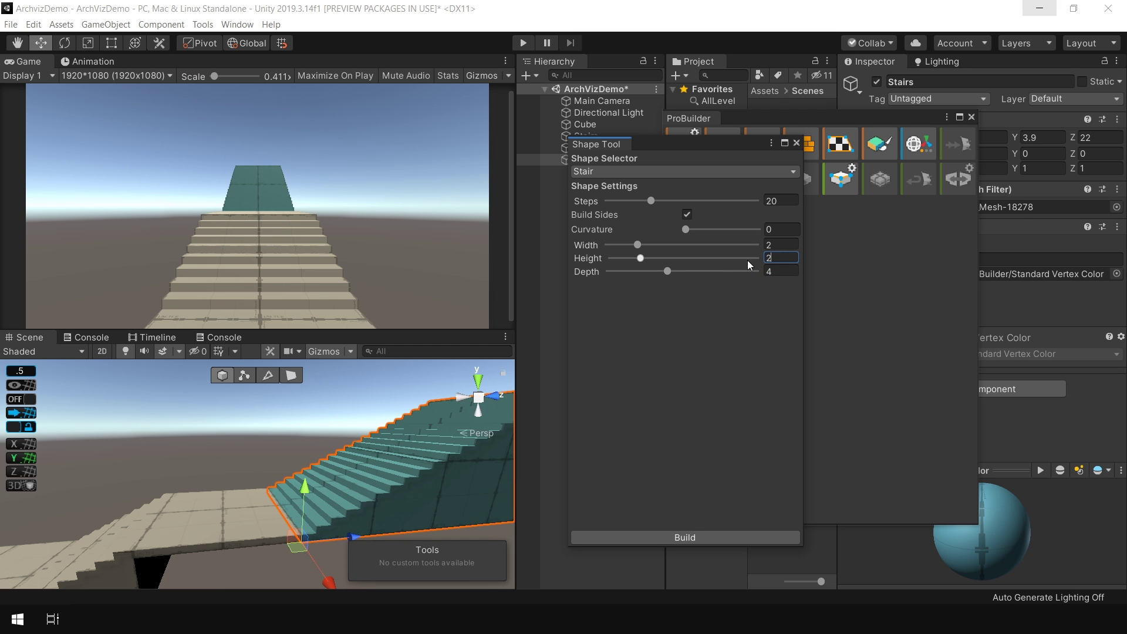
alt+drag(351, 387, 393, 464)
click(685, 537)
click(685, 537)
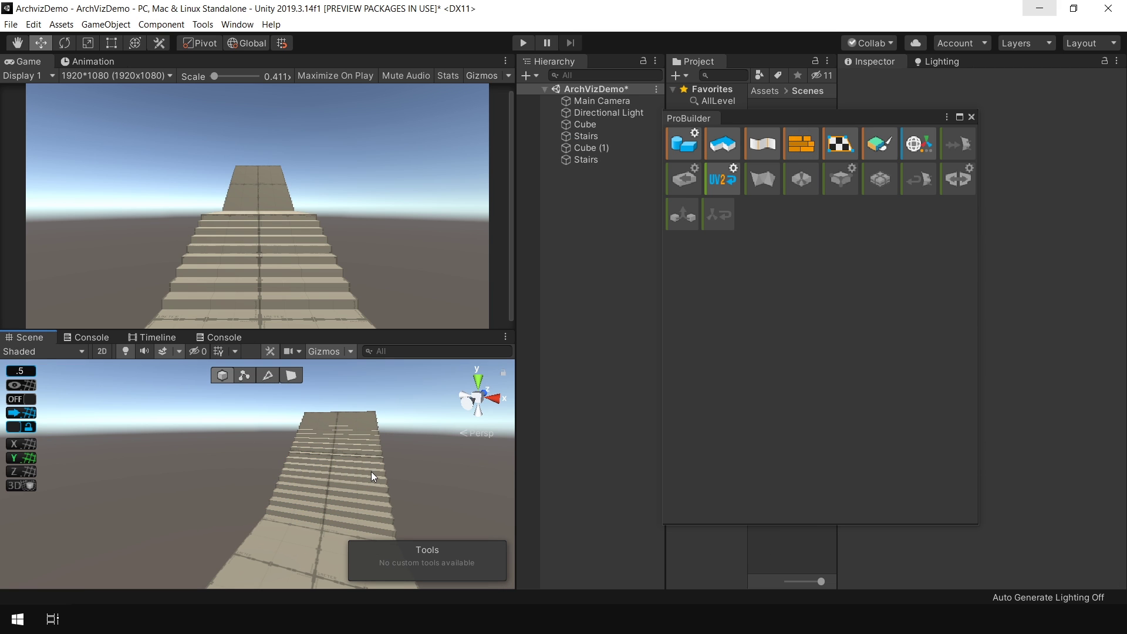
alt+drag(371, 468, 197, 520)
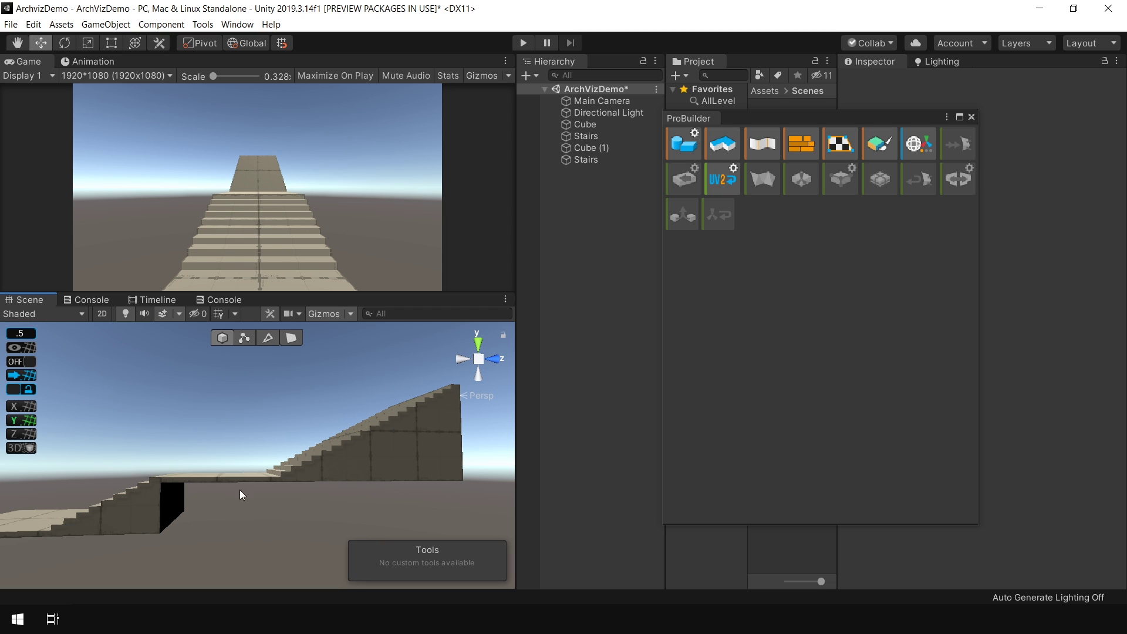
Select the lower stairs and, in face selection mode, pick their back face
click(156, 504)
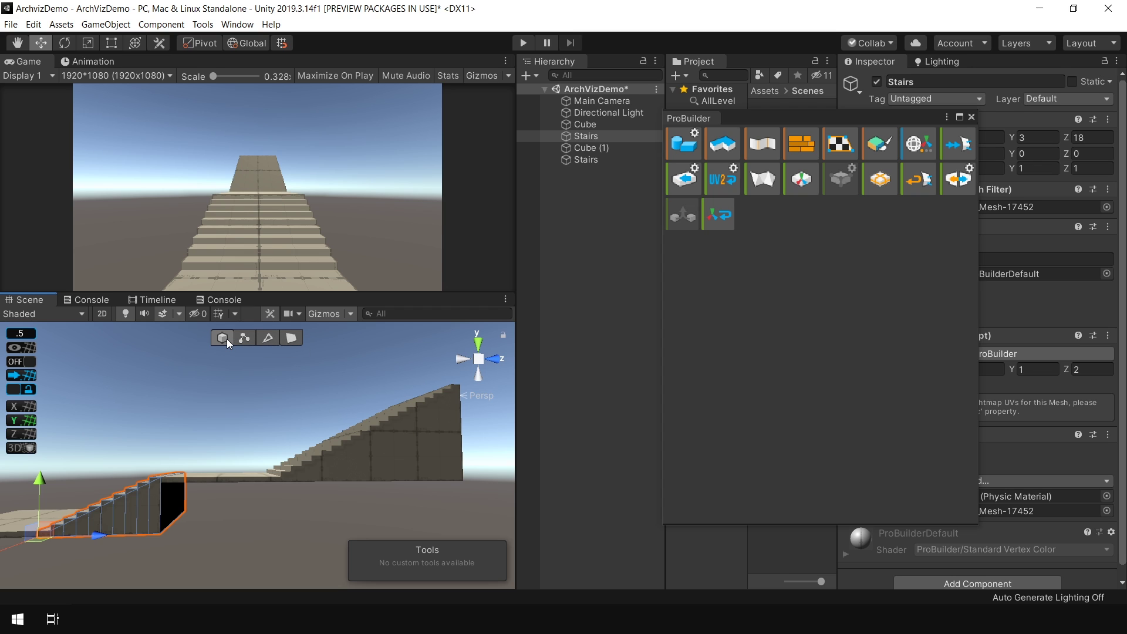
click(248, 338)
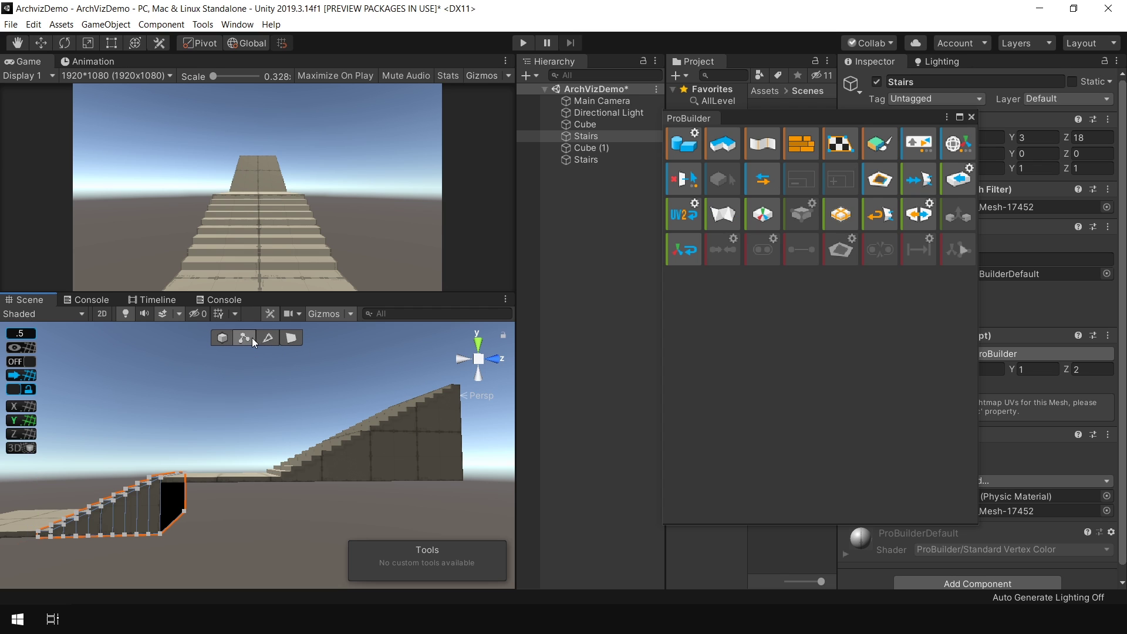
click(267, 337)
click(292, 337)
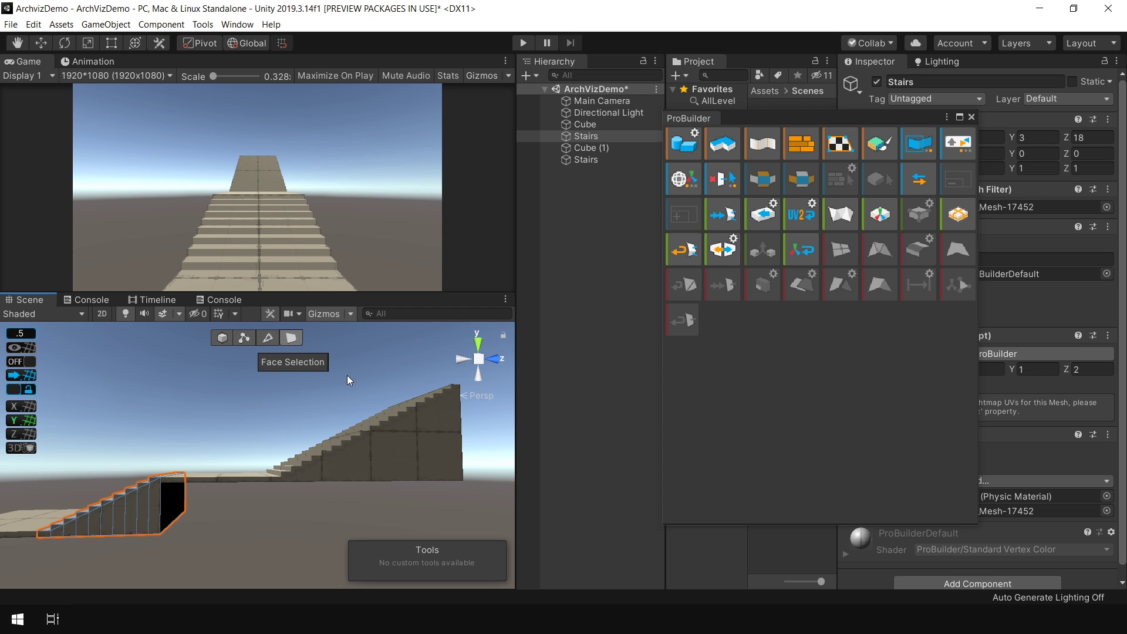
click(178, 502)
Undo a free extrusion, turn on ProGrids snapping and extrude the back face to the far end of the upper stairs
shift+drag(231, 499, 398, 500)
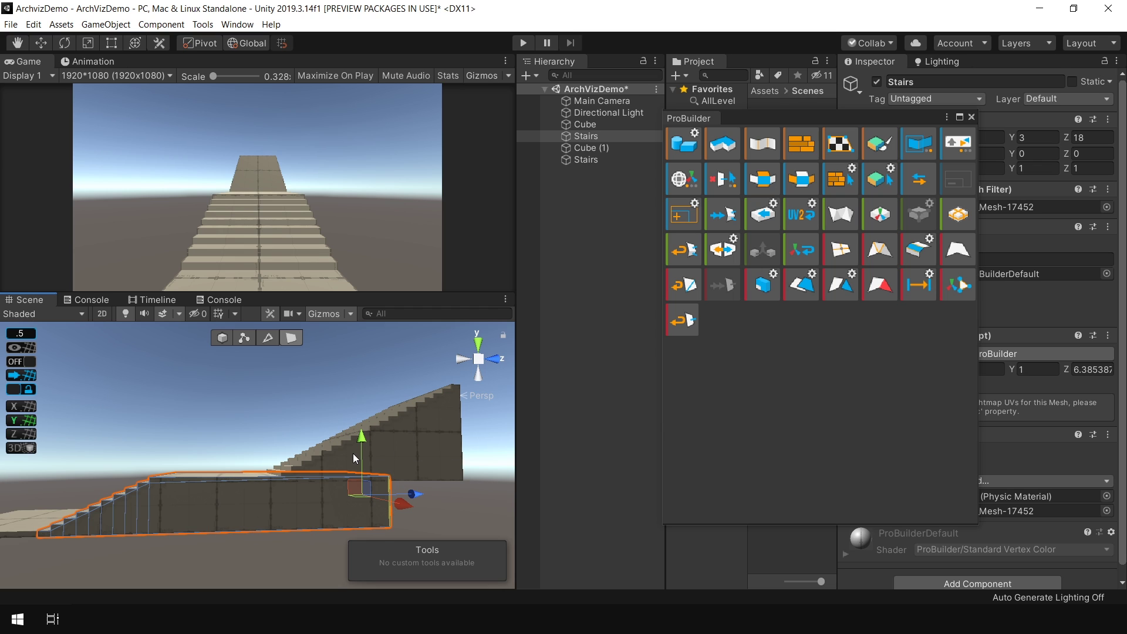
key(ctrl+z)
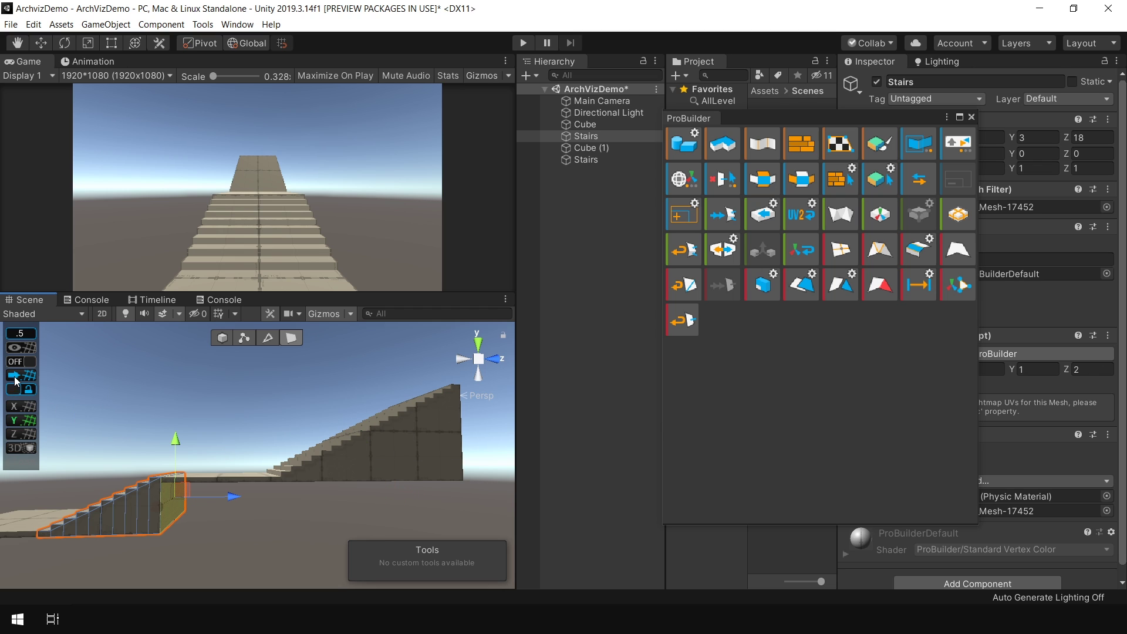
click(20, 365)
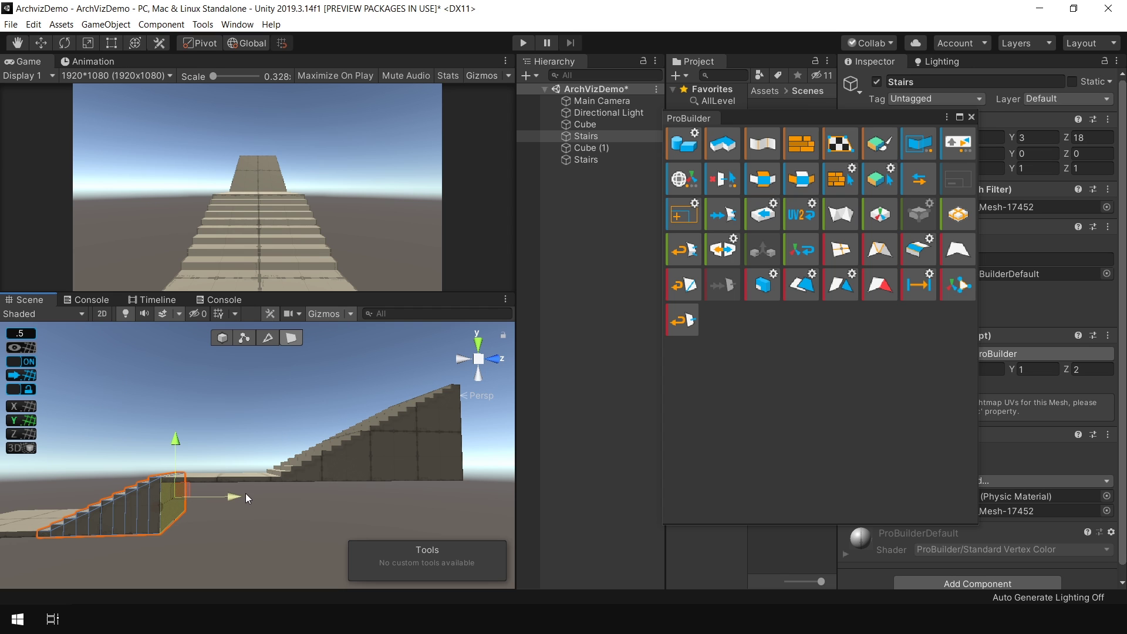
shift+drag(223, 498, 498, 509)
click(334, 403)
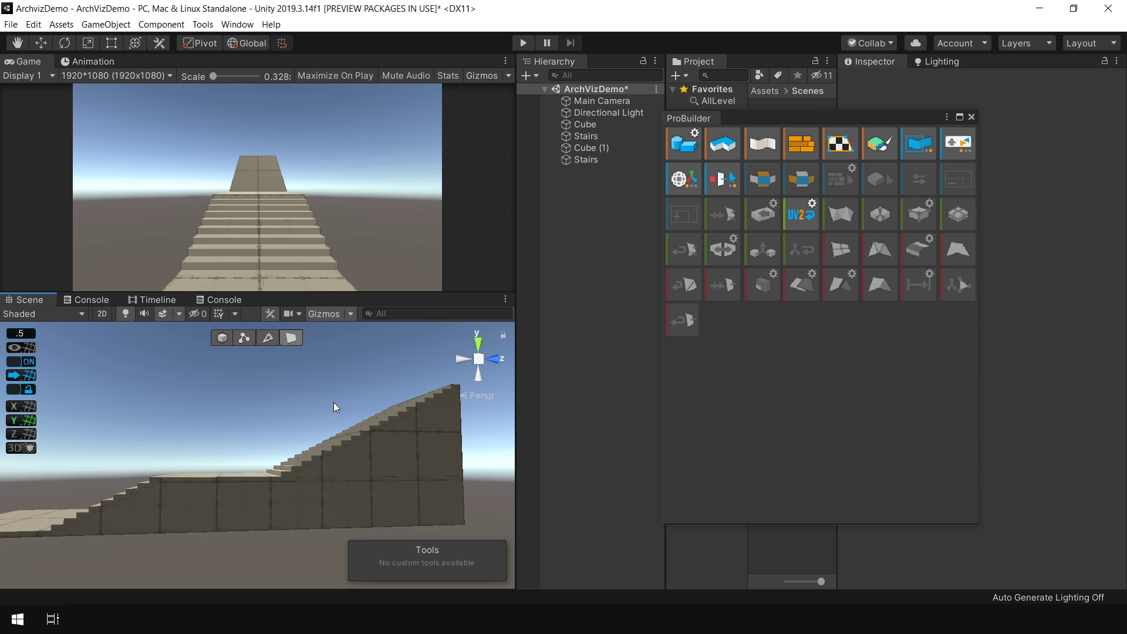
alt+drag(333, 403, 129, 384)
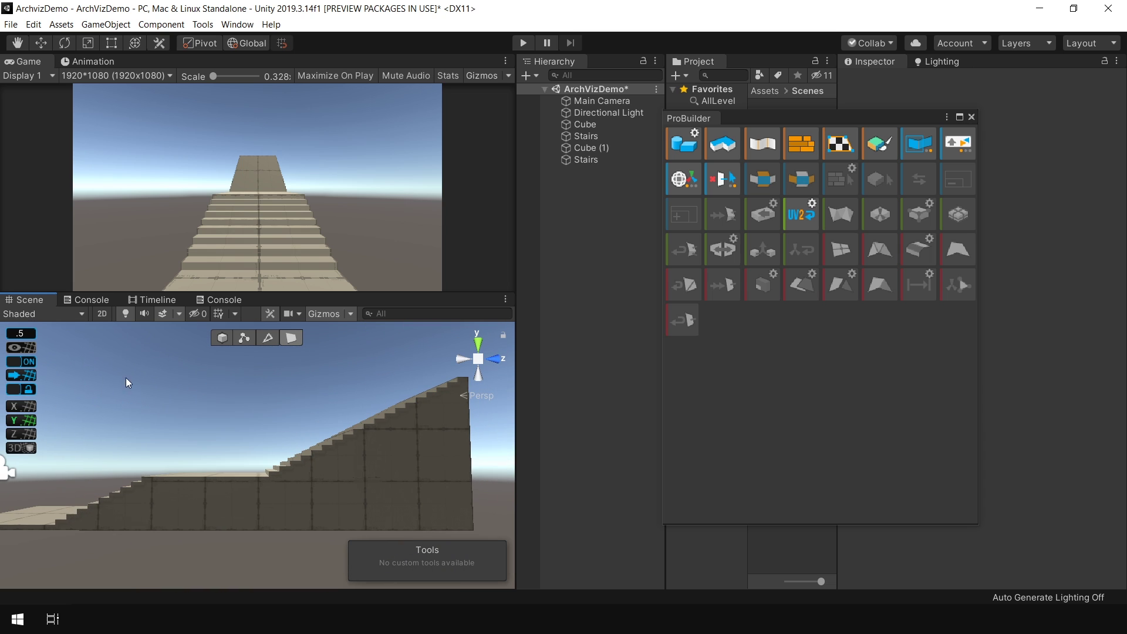
Open the ProGrids snap settings and check the snap value
click(20, 334)
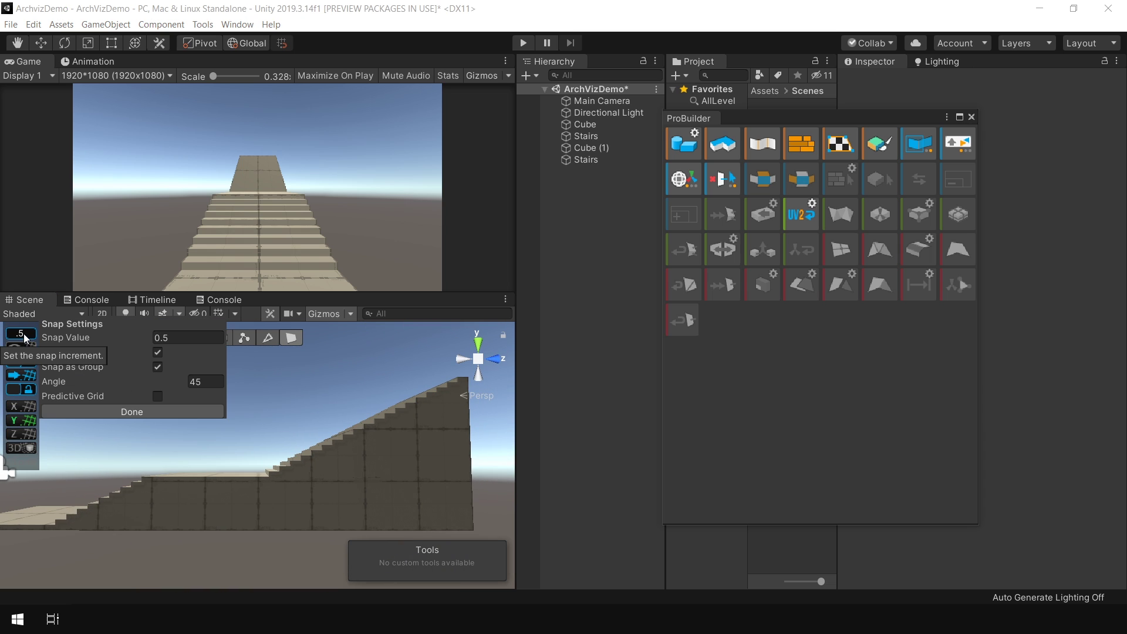
click(126, 337)
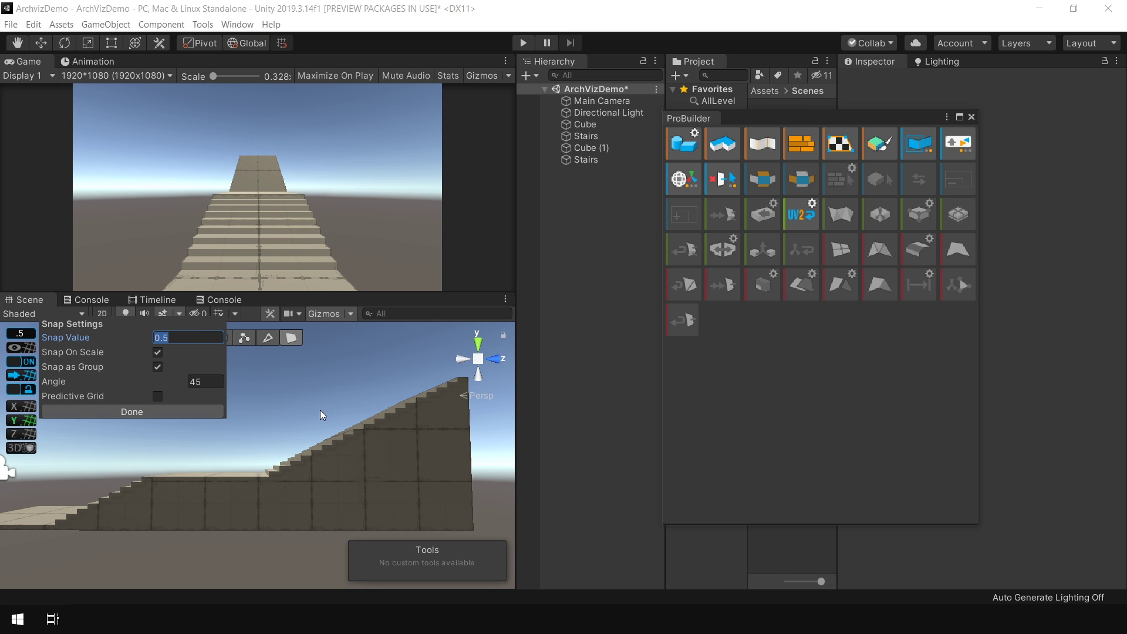
alt+right_drag(322, 415, 311, 508)
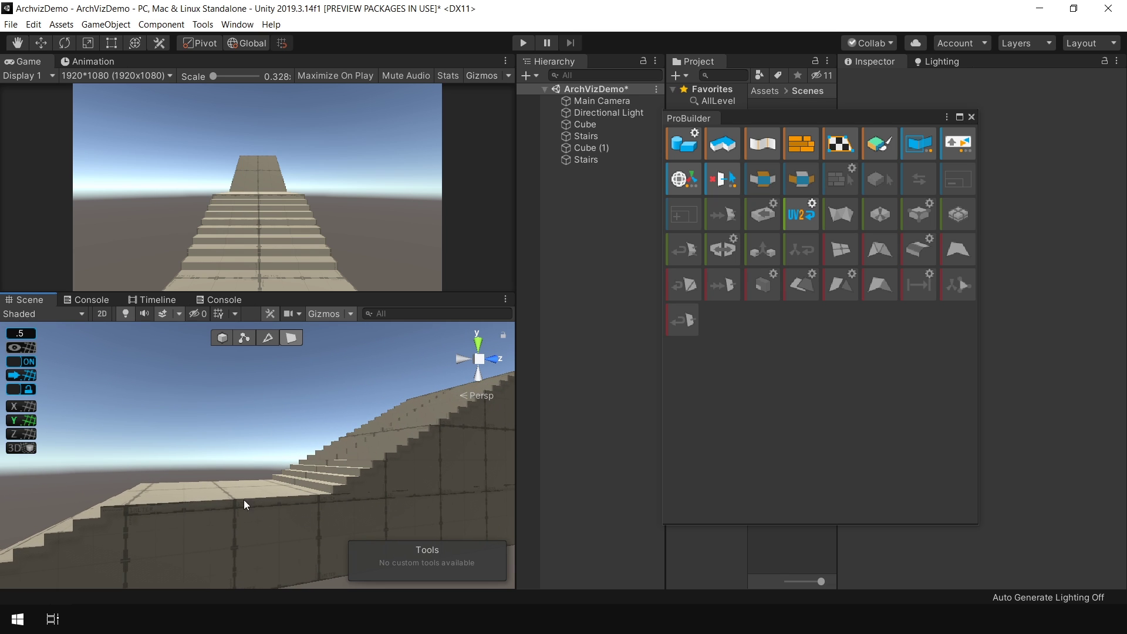
In object selection mode, snap the upper platform's bottom corner up to the top of the lower stairs and deselect it
click(204, 492)
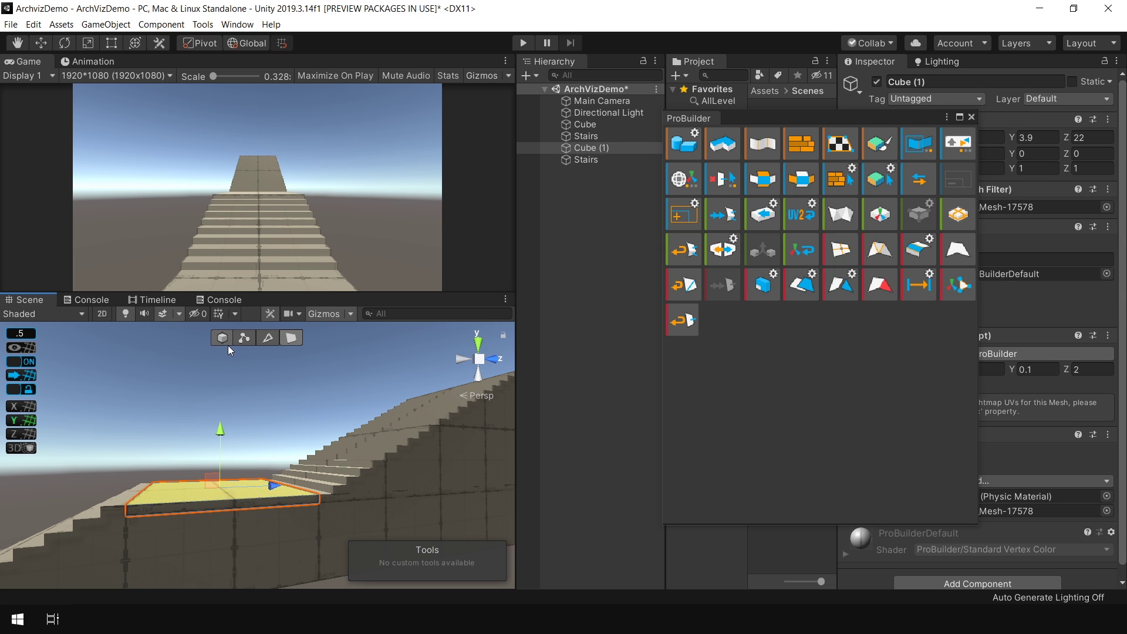
key(w)
alt+drag(133, 452, 221, 453)
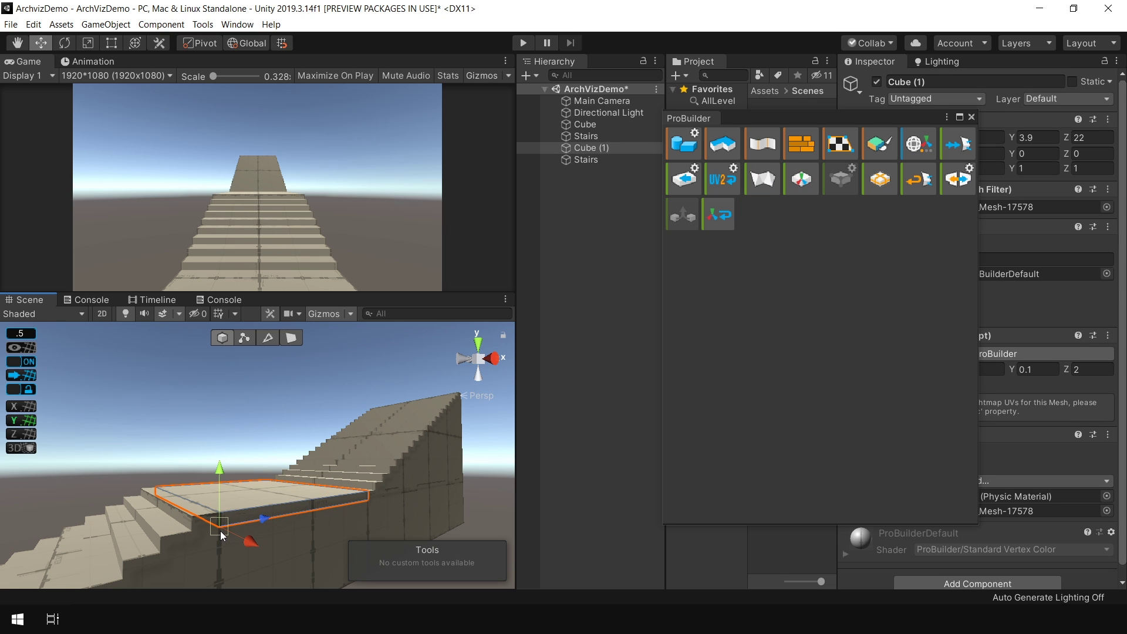
drag(221, 531, 223, 522)
alt+drag(371, 486, 298, 498)
click(320, 491)
click(252, 448)
alt+drag(252, 448, 333, 456)
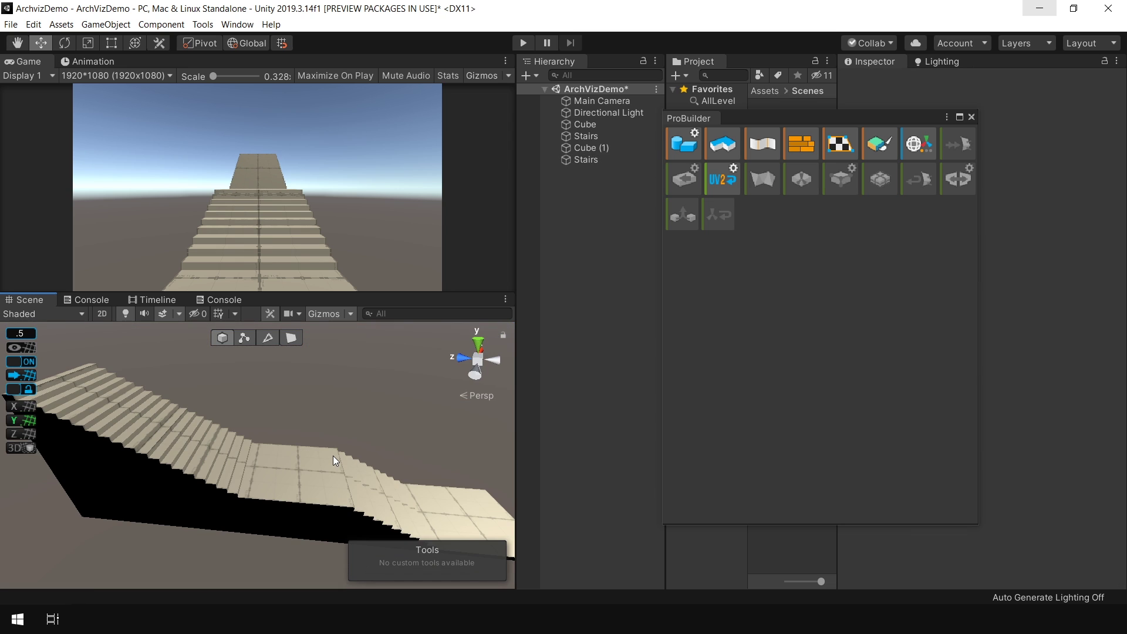
Build a Cube shape sized X 0.1, Y 7, Z 10 as a wall beside the stairs and close the Shape Tool
key(alt)
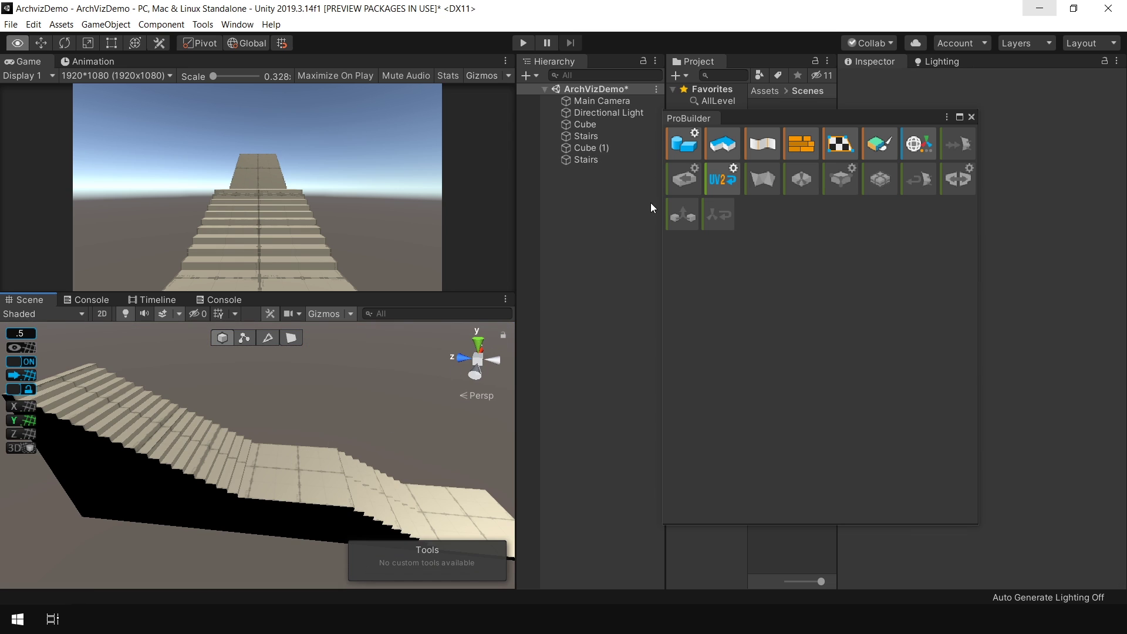
click(688, 154)
alt+drag(358, 464, 376, 405)
click(594, 217)
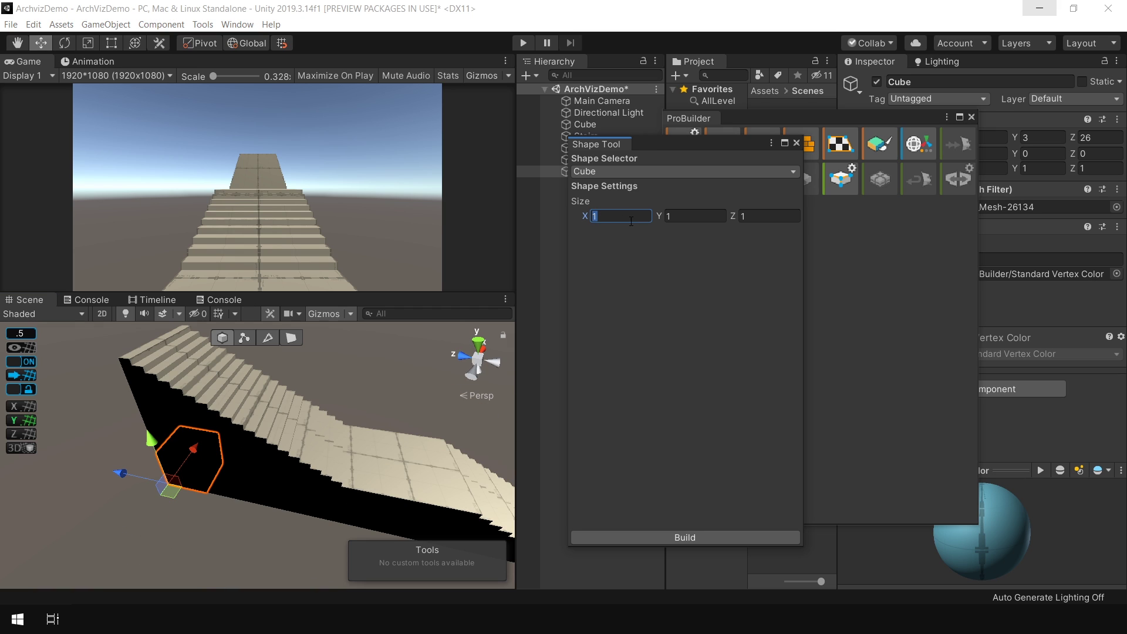
text(.1)
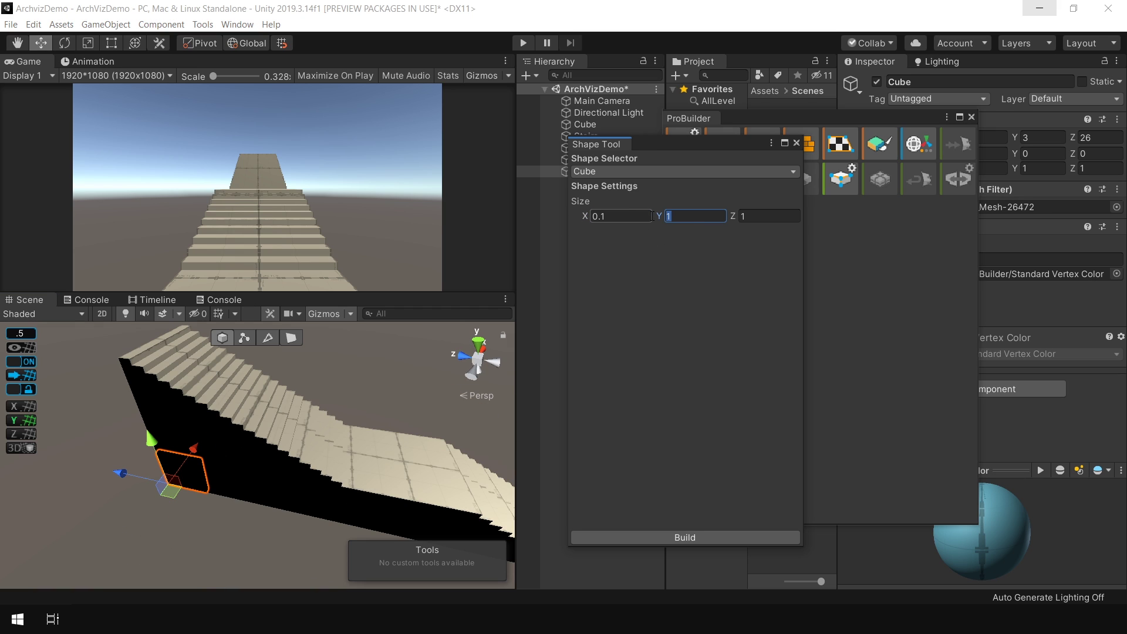
click(698, 219)
text(7)
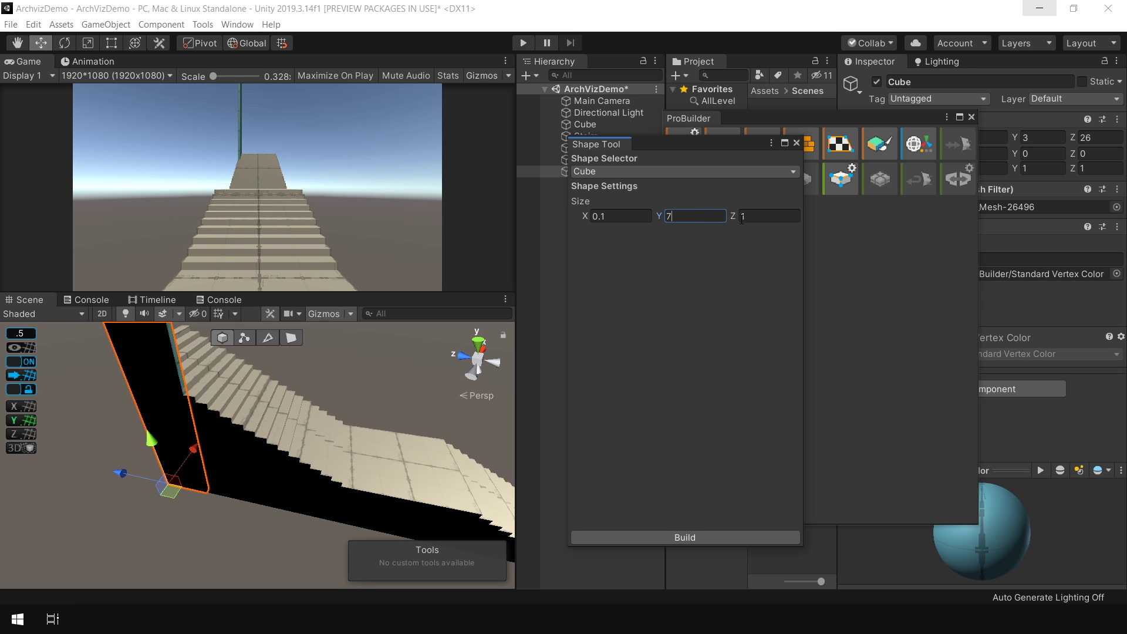
key(Tab)
text(10)
alt+drag(332, 441, 385, 417)
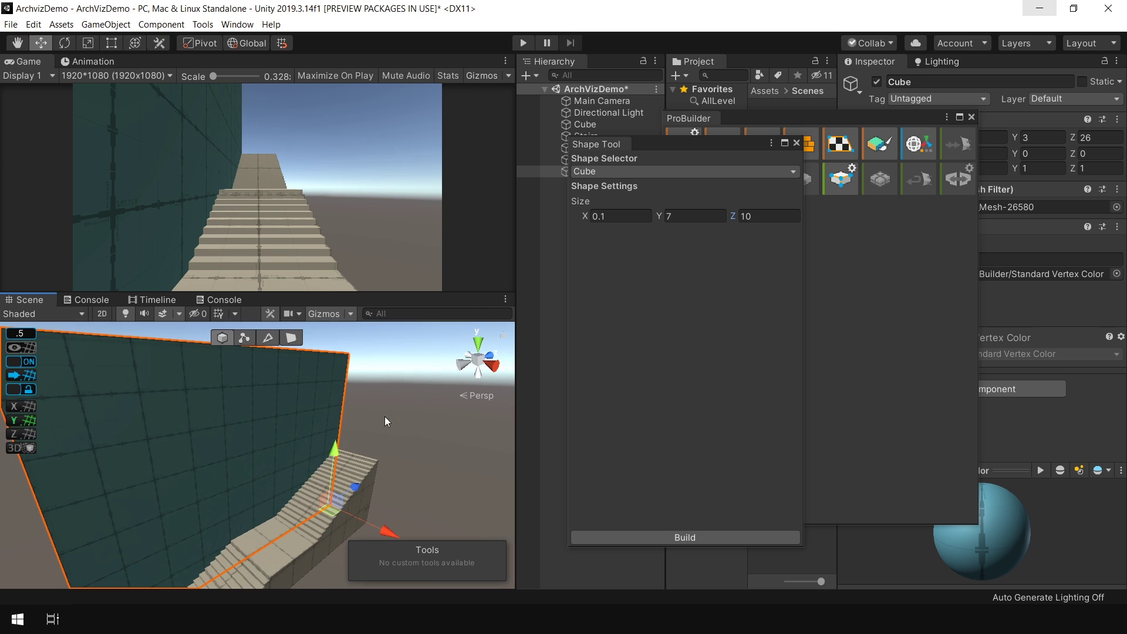
click(685, 538)
click(797, 143)
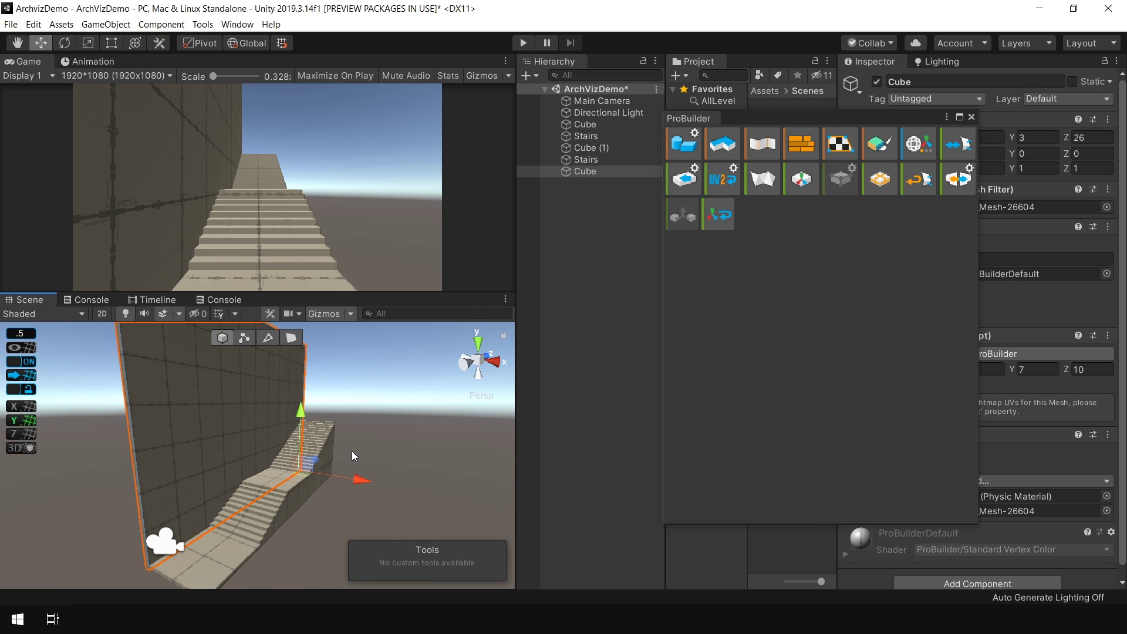
Duplicate the wall, move the copy across the stairs and vertex-snap it to the opposite side of the walkway
key(ctrl+d)
drag(359, 480, 416, 488)
alt+drag(239, 461, 330, 458)
scroll(330, 463, up, 2)
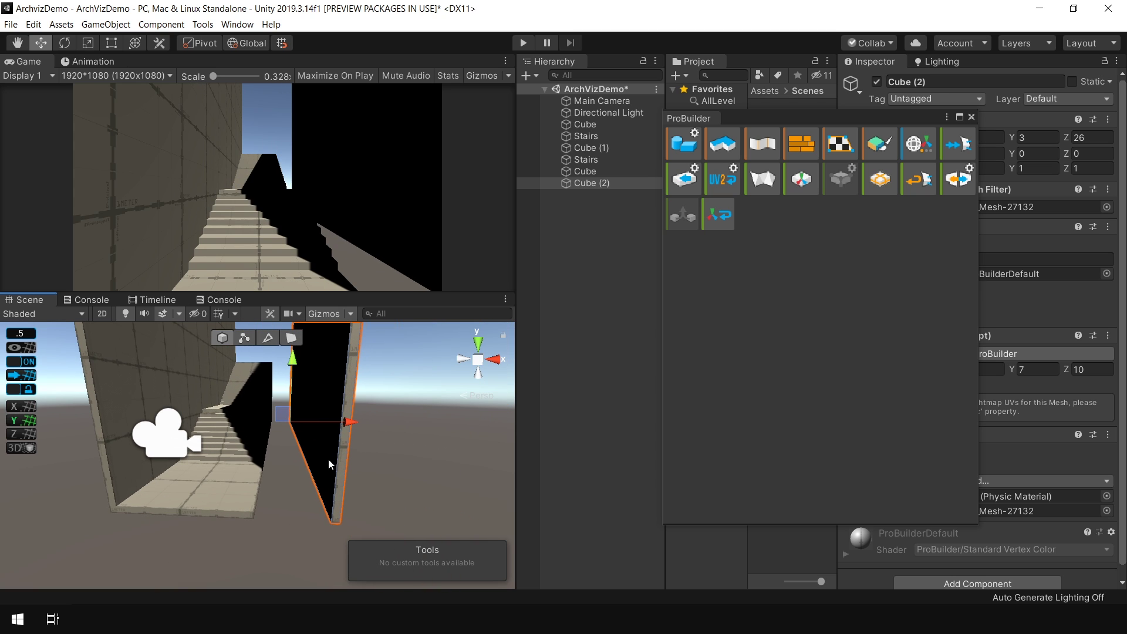
key(v)
drag(333, 520, 285, 523)
click(346, 470)
alt+drag(250, 435, 254, 449)
middle_drag(253, 447, 291, 500)
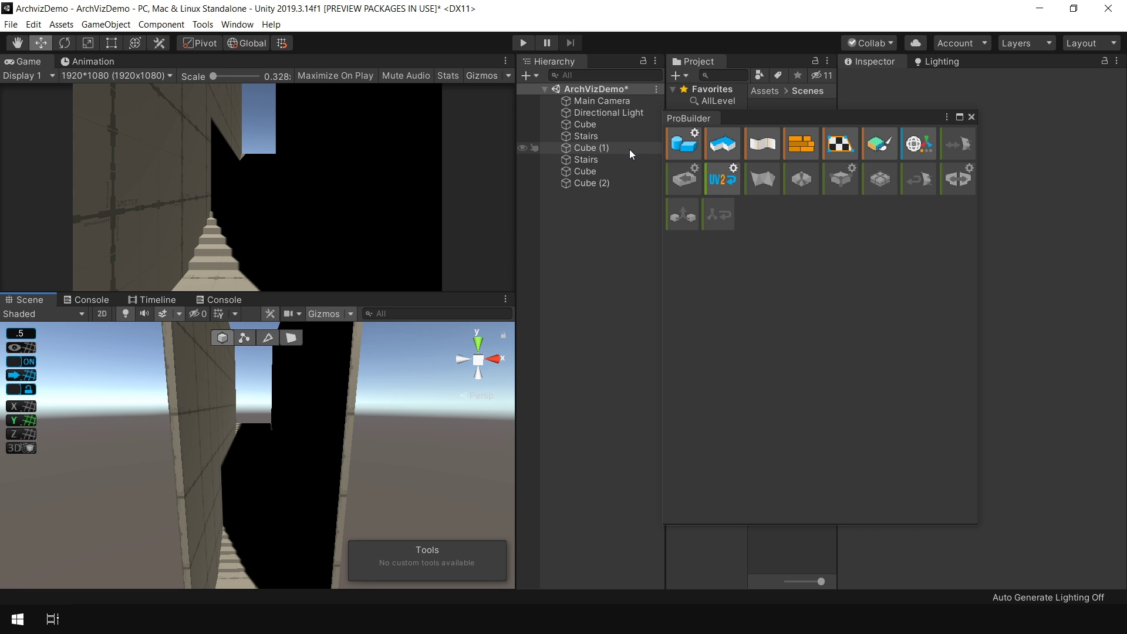
Move the ProBuilder window aside and, in top view, position the Directional Light beside the walls at X -11, Z 20.5
click(632, 116)
drag(700, 123, 620, 300)
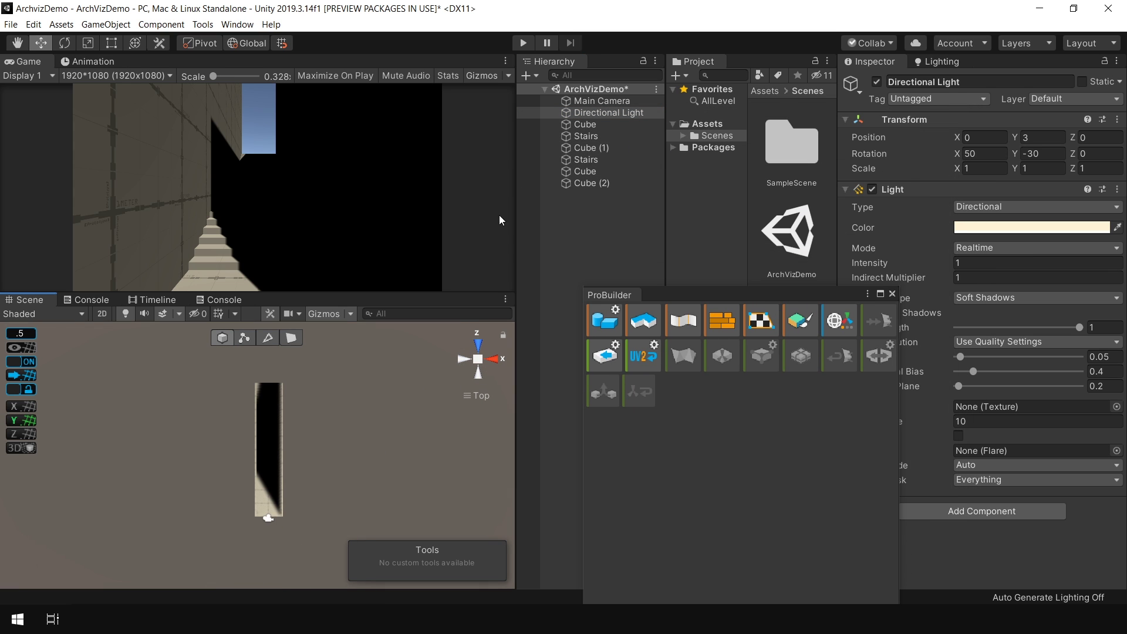
scroll(356, 433, down, 3)
click(355, 433)
click(608, 113)
scroll(307, 517, down, 2)
middle_drag(307, 517, 284, 443)
drag(270, 437, 270, 349)
middle_drag(284, 358, 308, 441)
scroll(354, 516, up, 4)
drag(353, 516, 208, 476)
Rotate the Directional Light to Y 90 so that it faces the side wall
key(e)
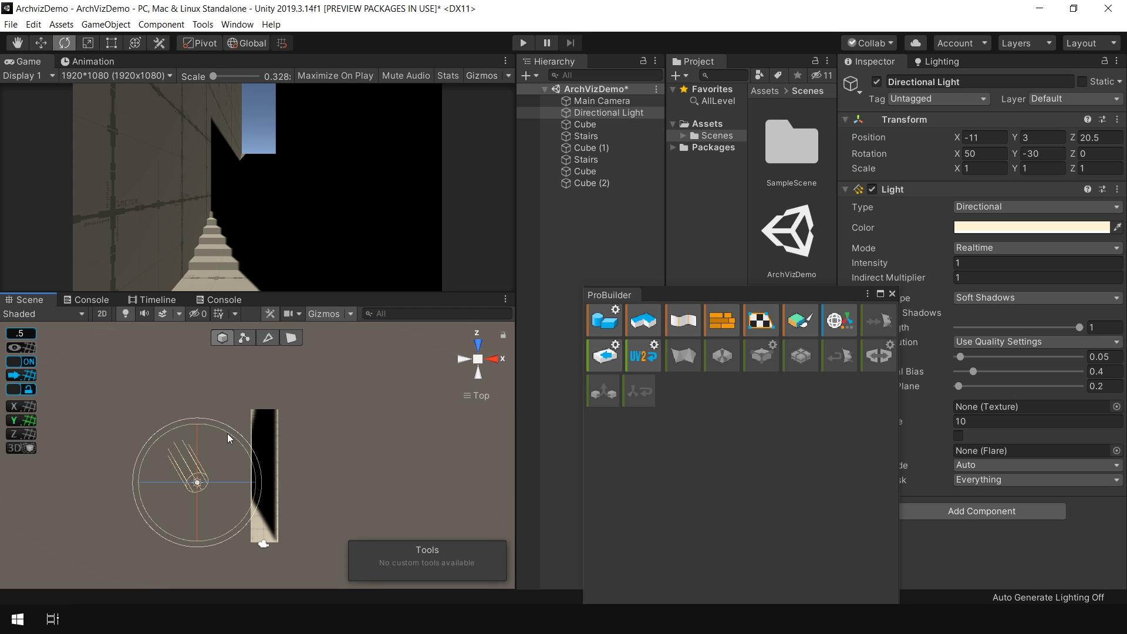
drag(227, 433, 382, 543)
click(1045, 154)
text(90)
click(476, 361)
alt+drag(446, 433, 452, 143)
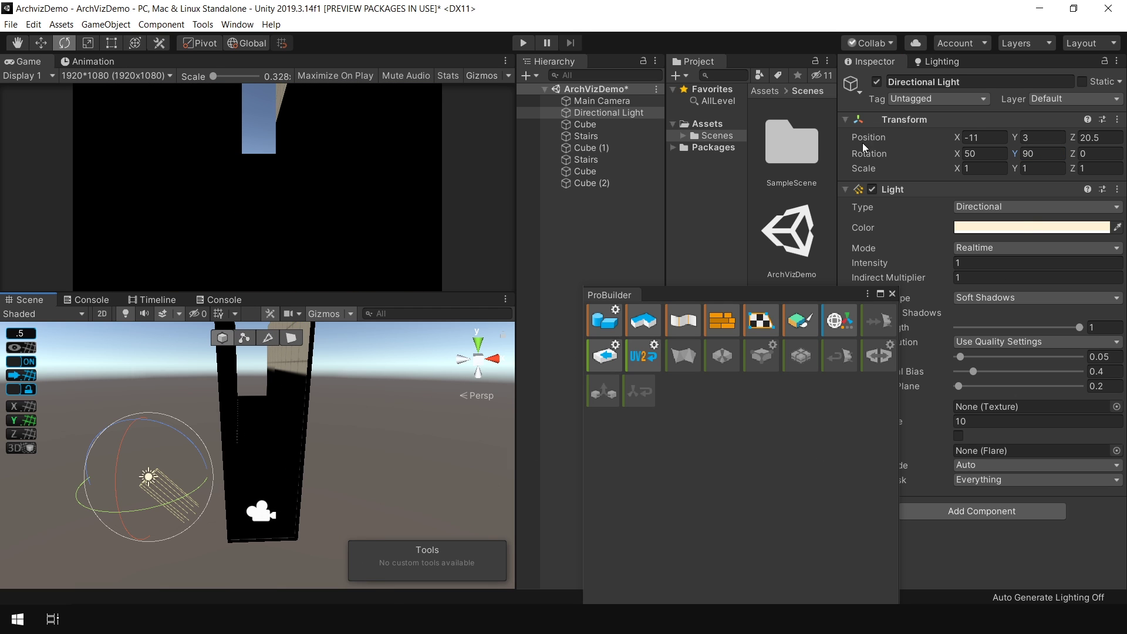
In the scene's lighting settings, disable Baked Global Illumination and generate the lighting
click(942, 62)
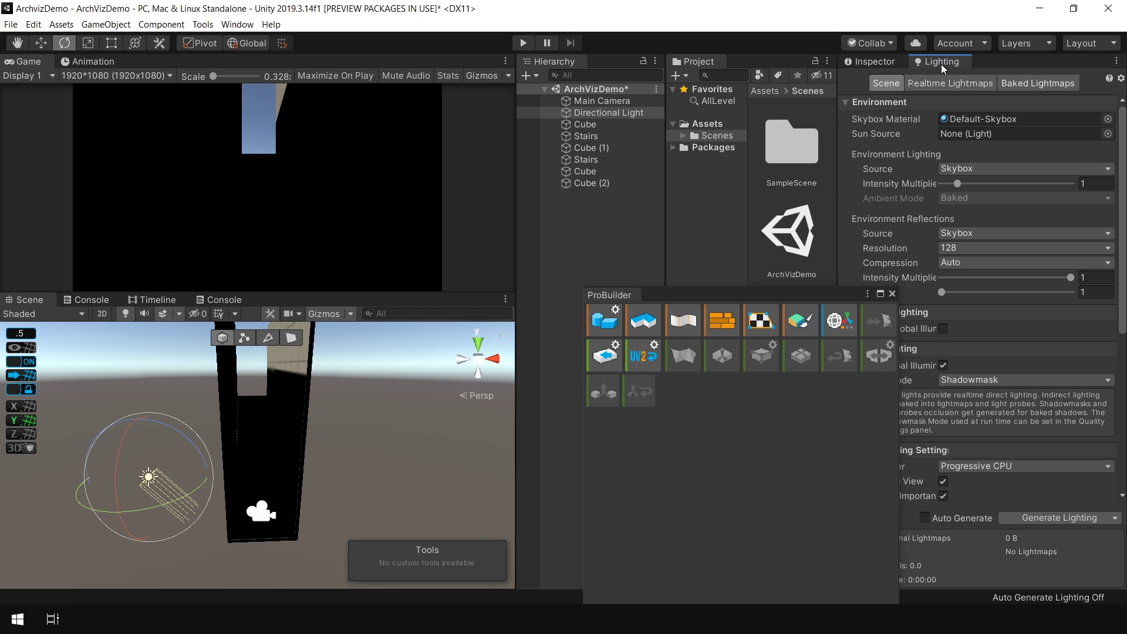
click(943, 365)
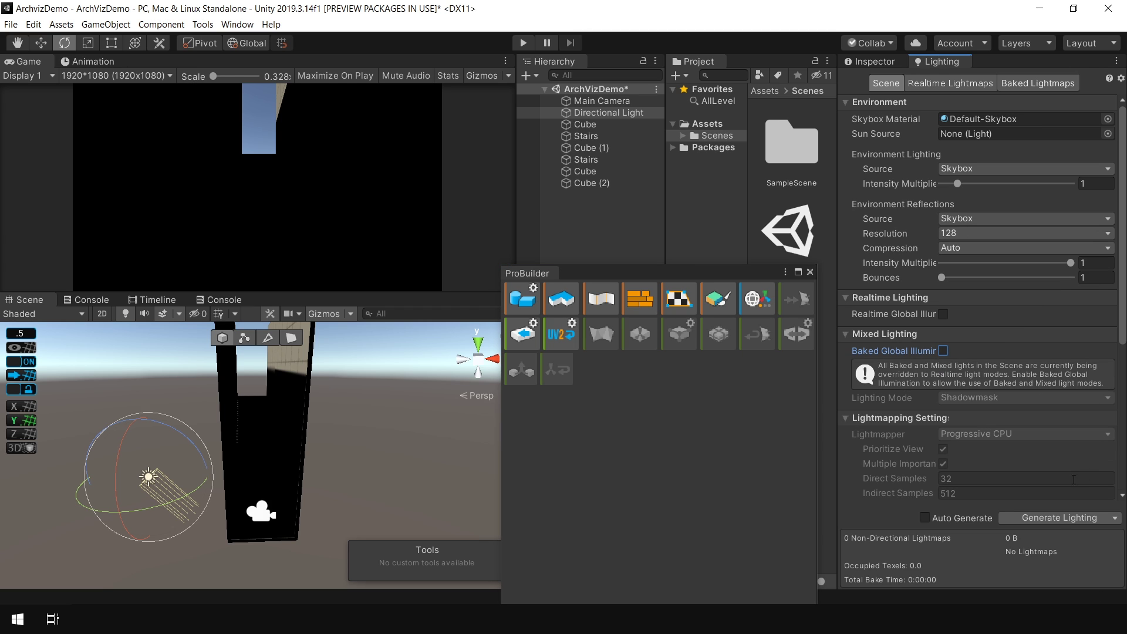
click(1069, 522)
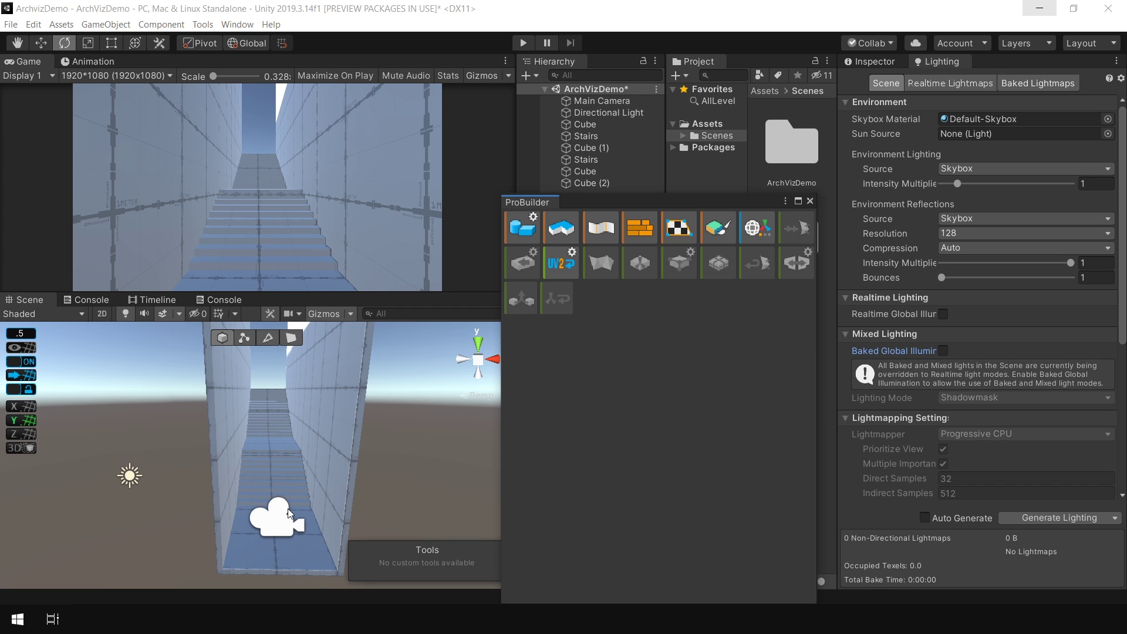
key(alt)
Build a Cube shape sized X 2, Y 7, Z 0.1 as an end wall for the corridor
click(526, 231)
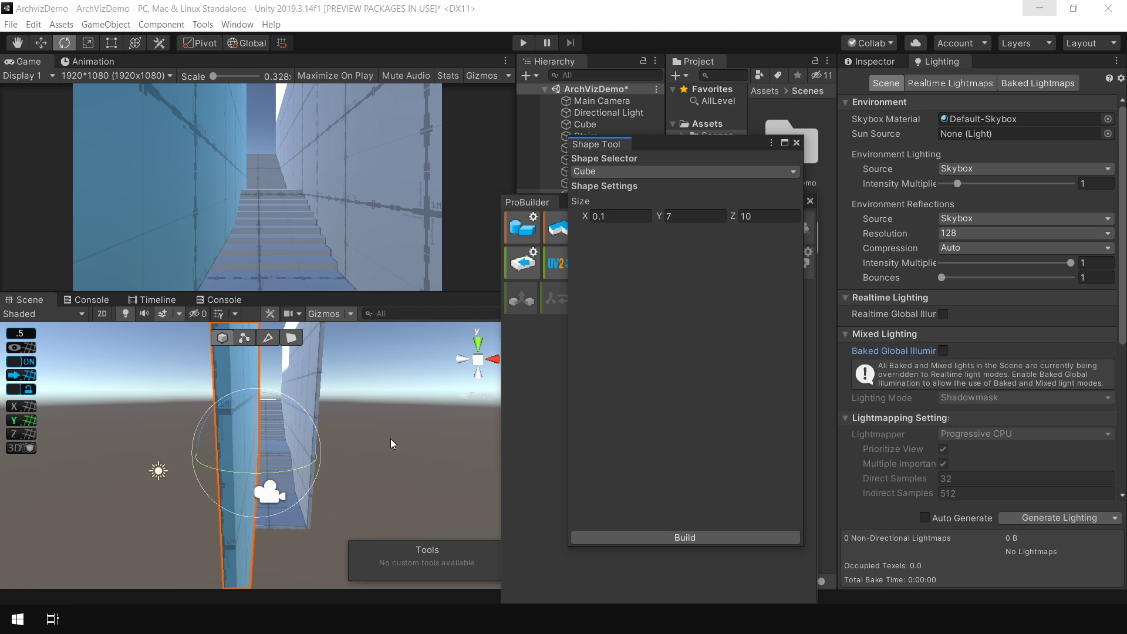
alt+drag(393, 444, 118, 478)
scroll(258, 496, down, 5)
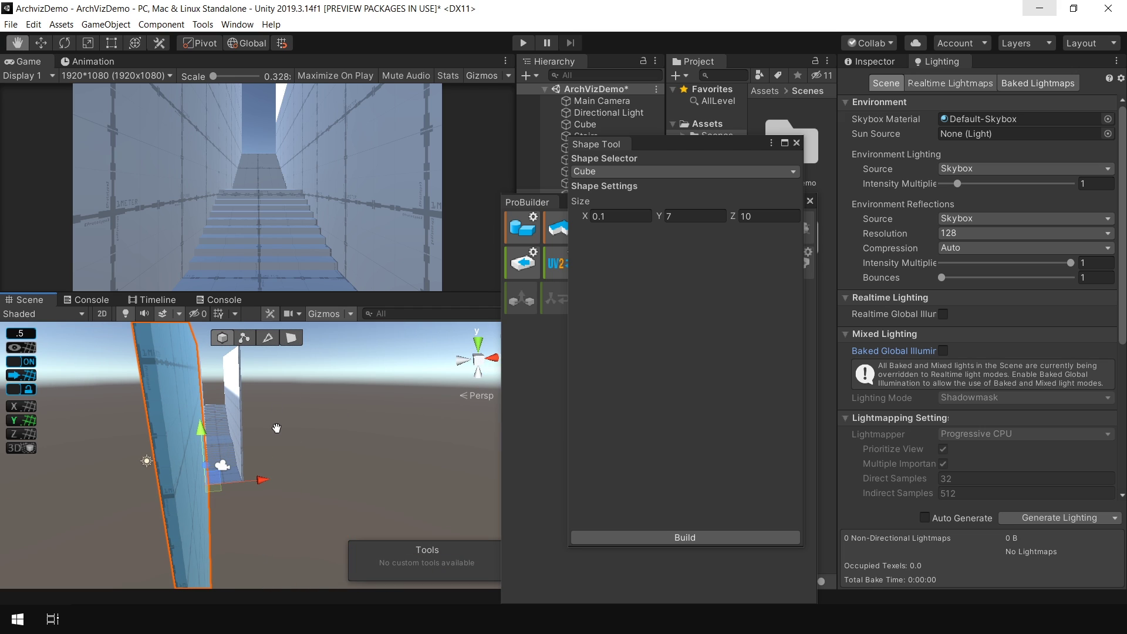
click(642, 221)
key(BackSpace)
key(BackSpace)
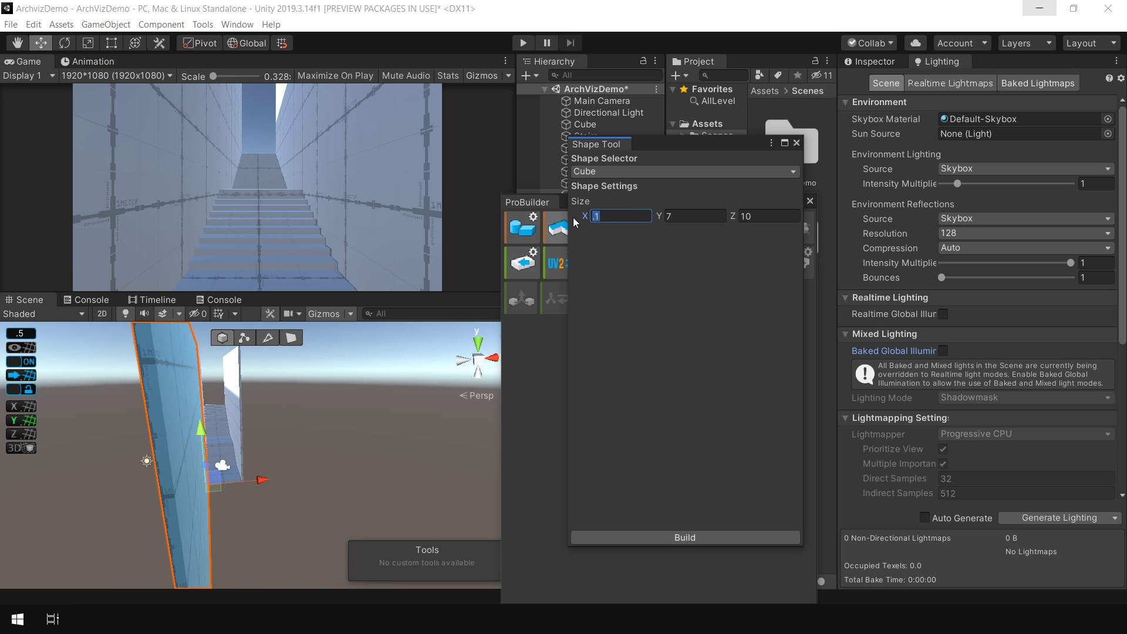
text(2)
key(Tab)
key(Tab)
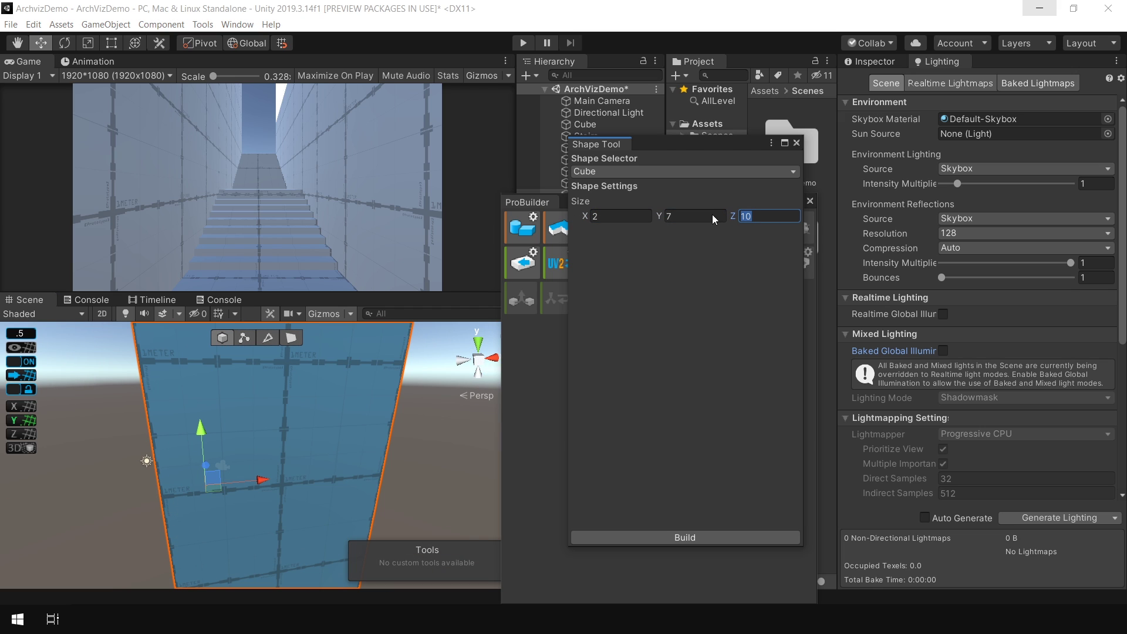
text(.1)
key(Return)
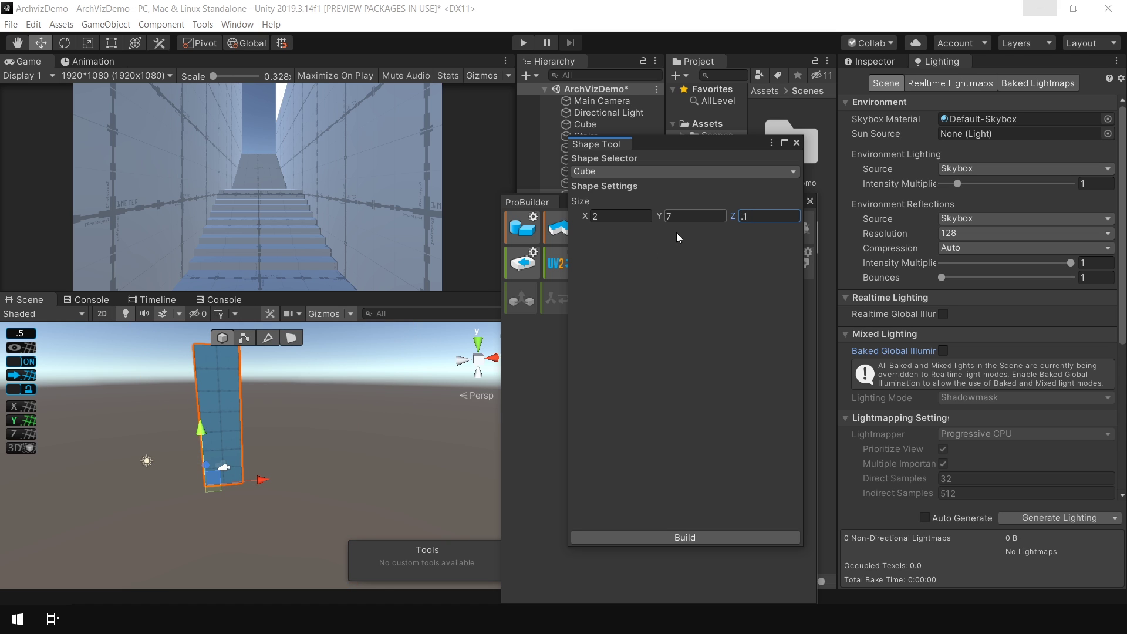
click(694, 538)
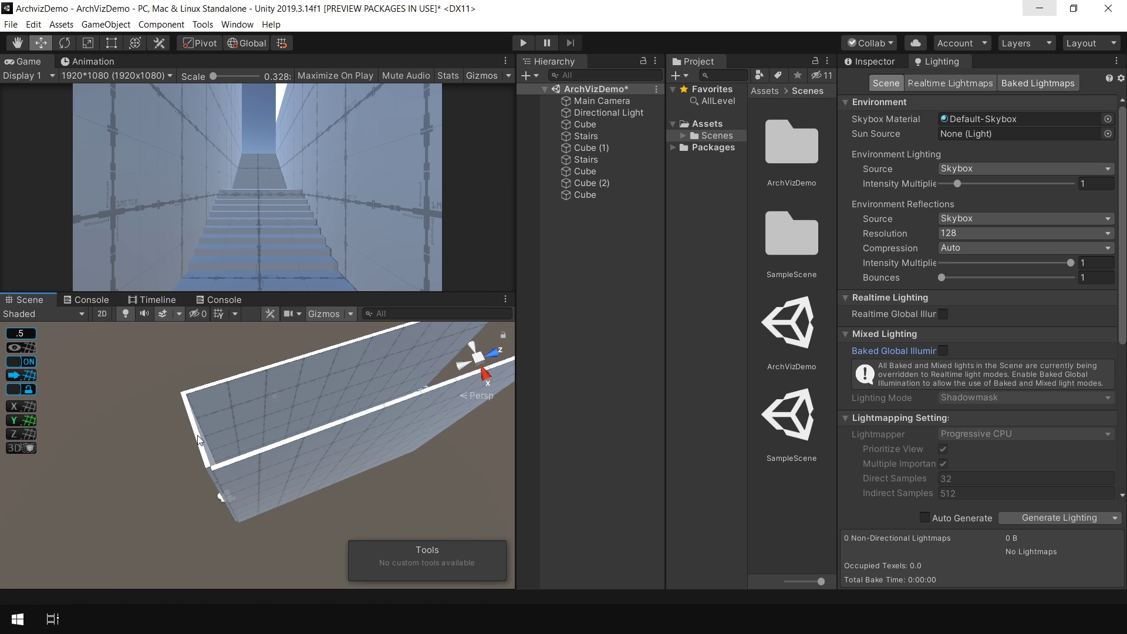
Duplicate the end wall, move the copy to the far end of the corridor and snap it to the side wall's corner
click(202, 434)
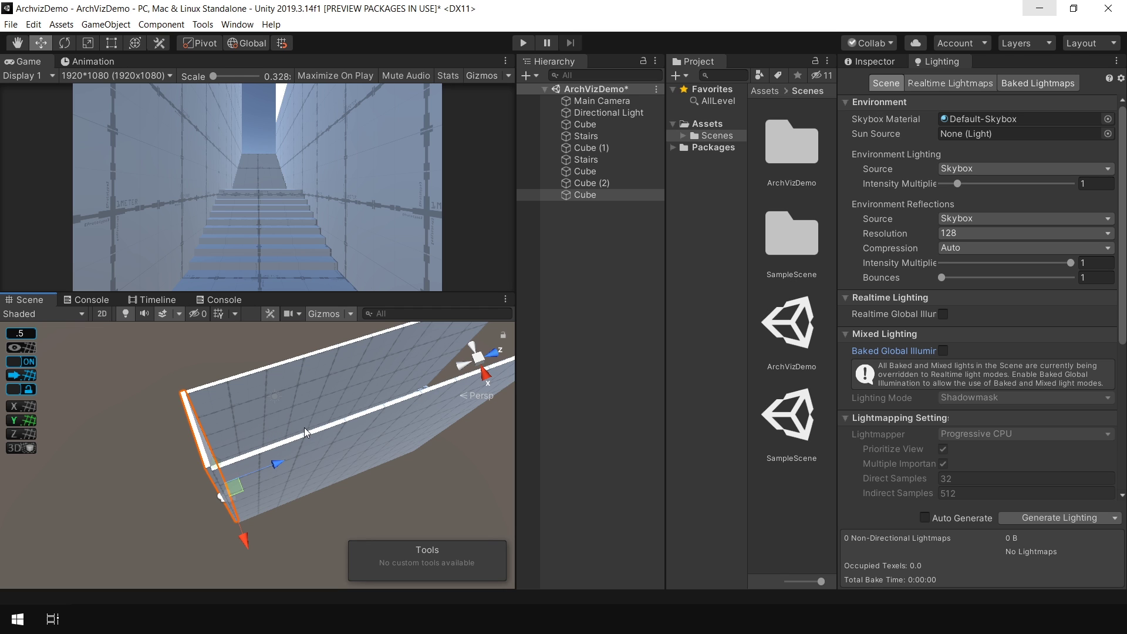
key(ctrl+d)
drag(269, 465, 473, 392)
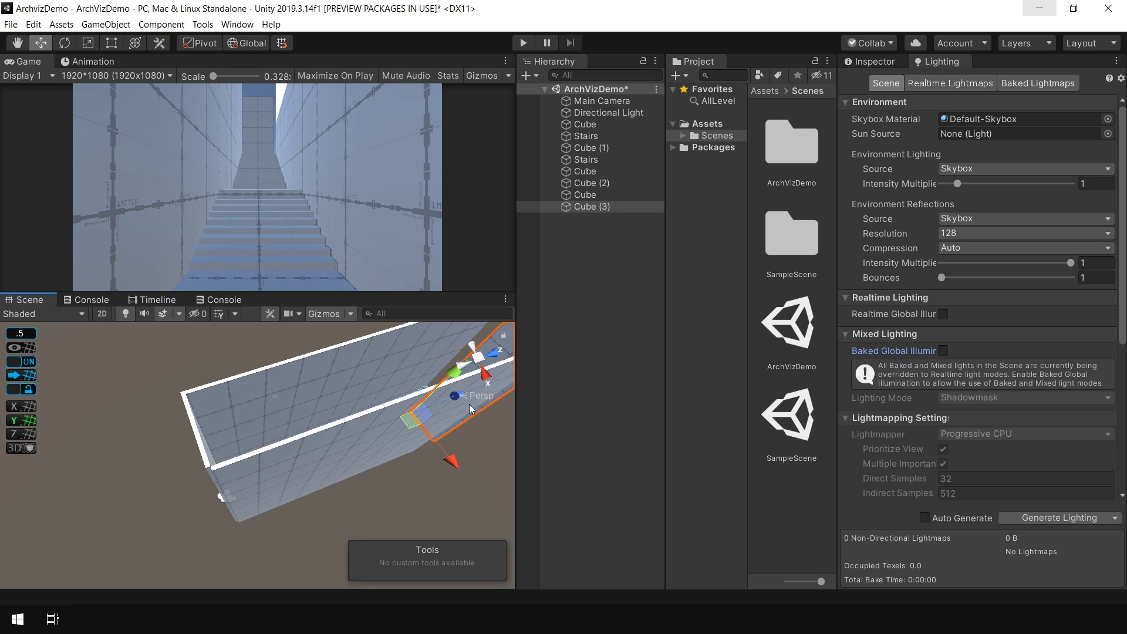
middle_drag(382, 414, 191, 461)
scroll(227, 445, up, 4)
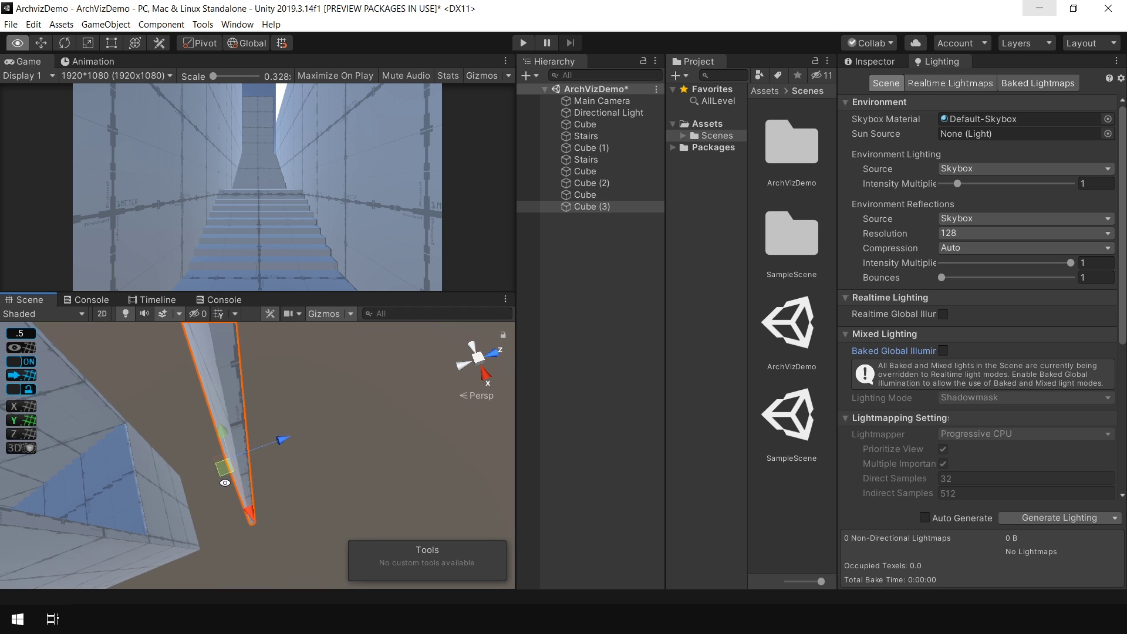
alt+drag(229, 450, 301, 455)
scroll(301, 455, down, 3)
middle_drag(301, 455, 298, 439)
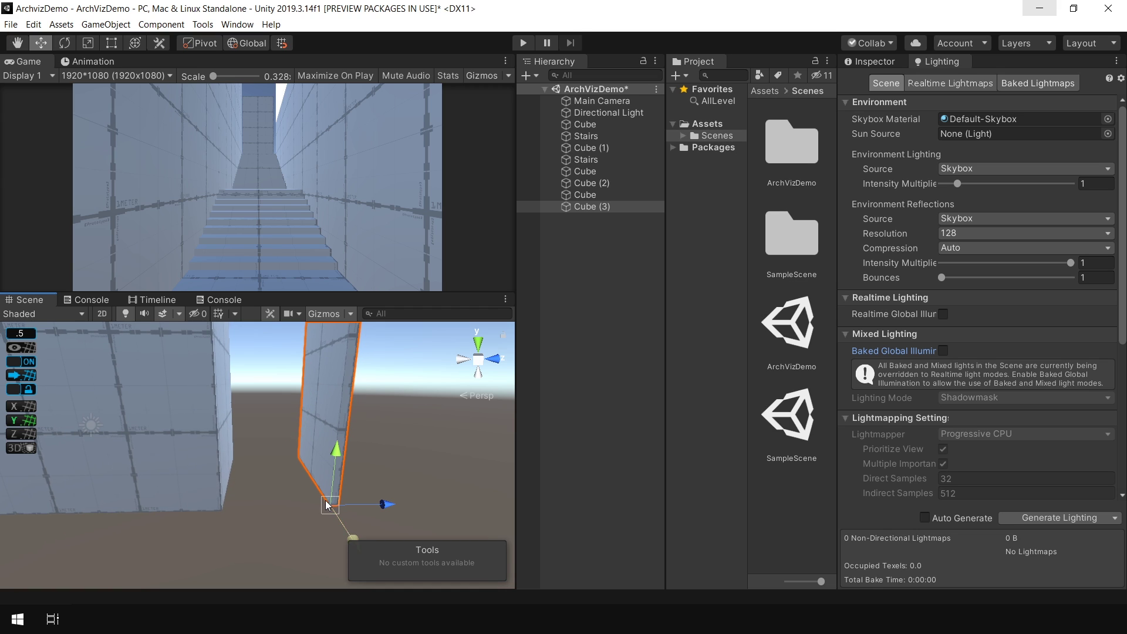
drag(326, 505, 250, 511)
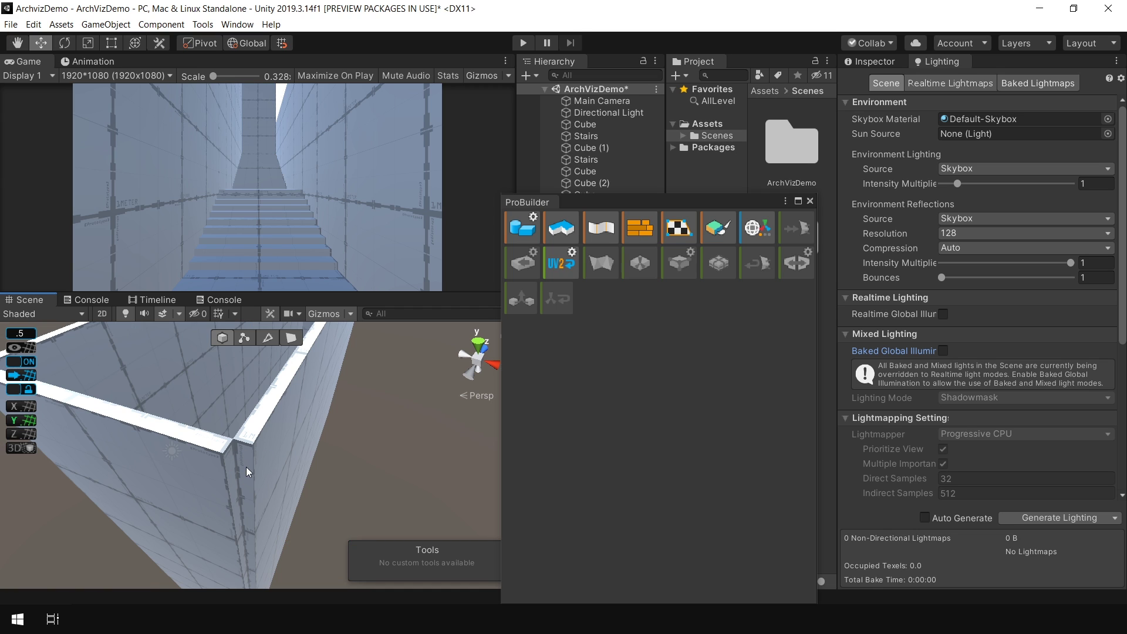
click(266, 439)
click(294, 337)
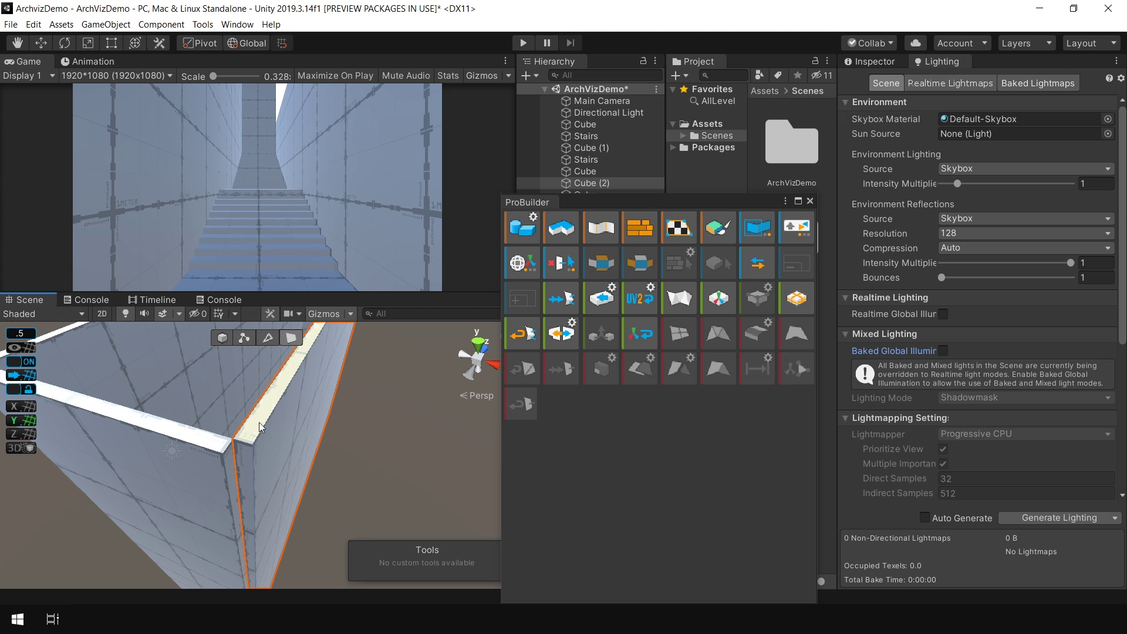
click(244, 457)
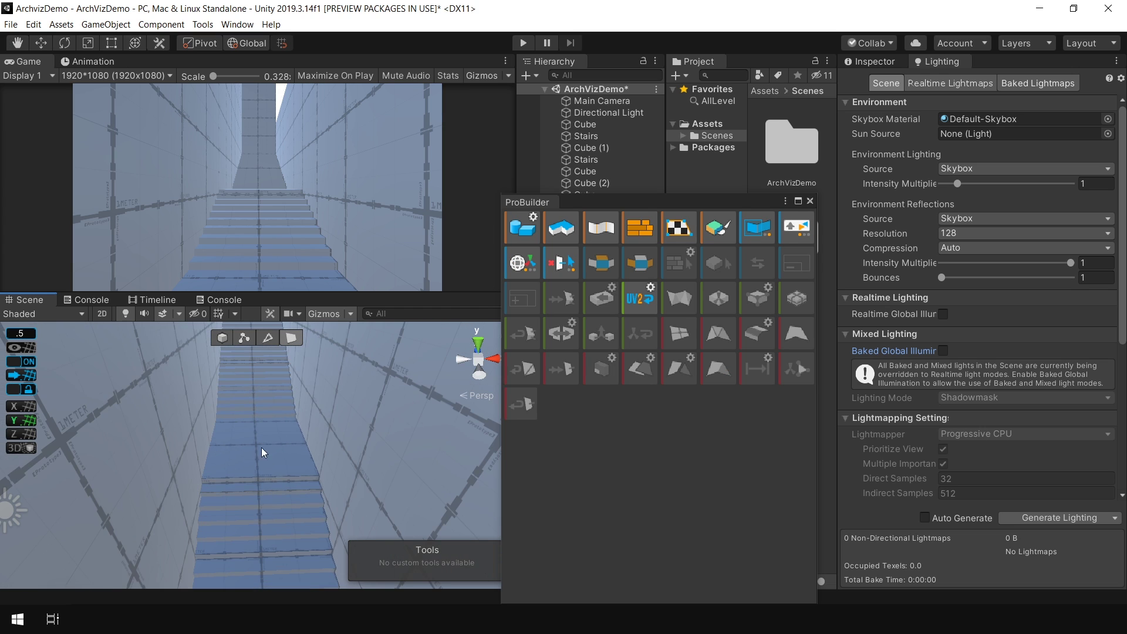
scroll(262, 447, up, 2)
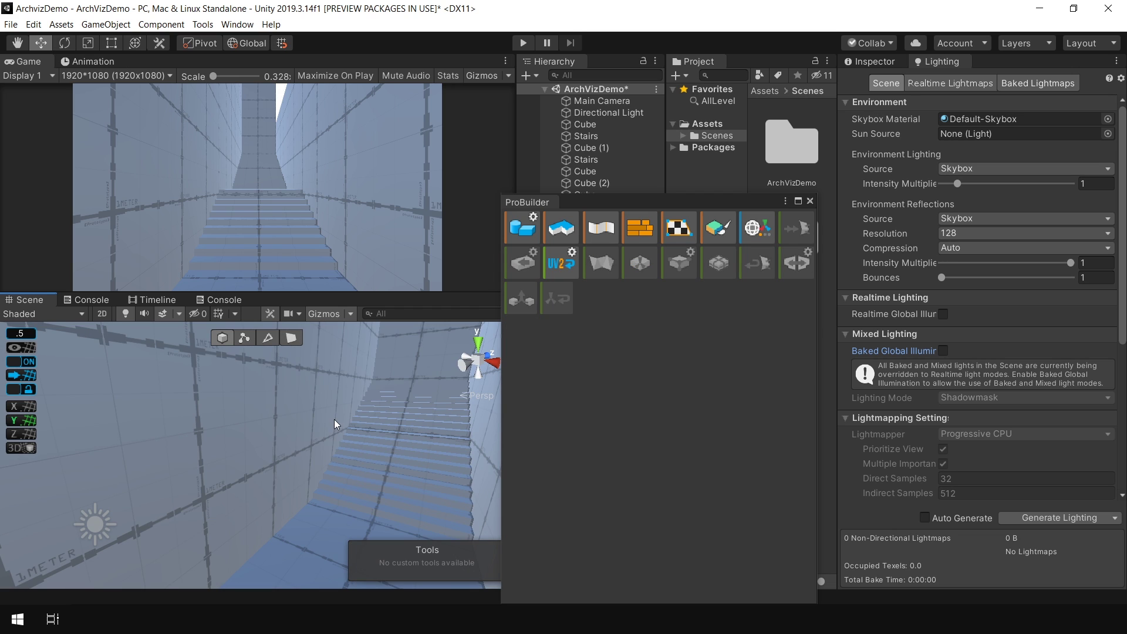
Select the side wall nearest the light, insert a vertical edge loop from its upper edge and shift it along the wall's length
alt+drag(277, 427, 228, 440)
click(227, 441)
click(291, 392)
click(302, 431)
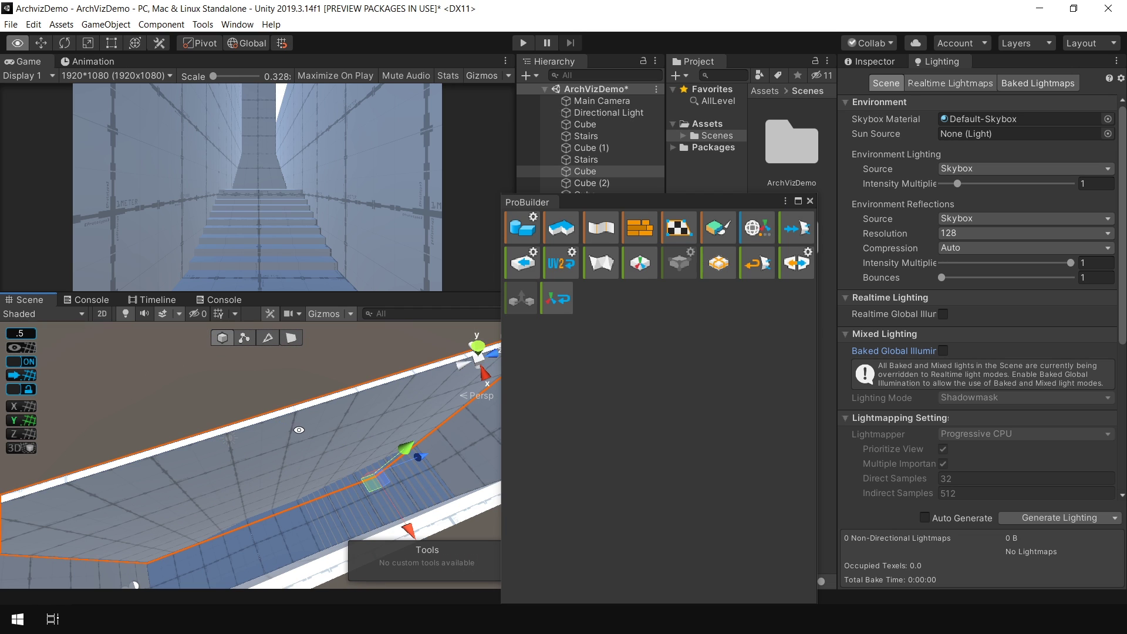
click(269, 338)
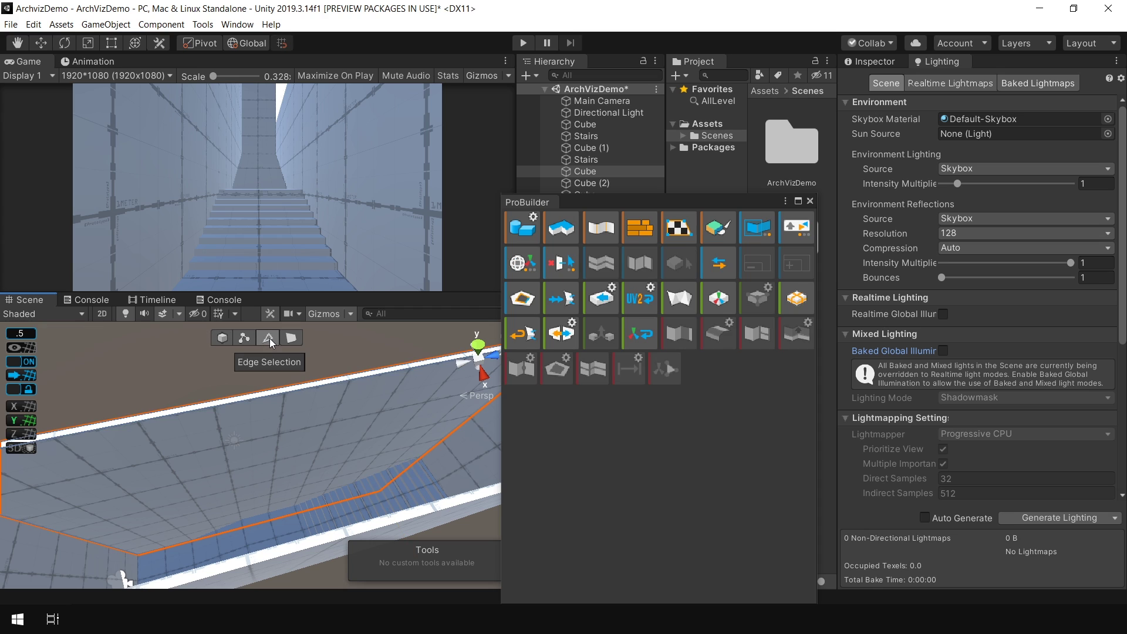
click(271, 394)
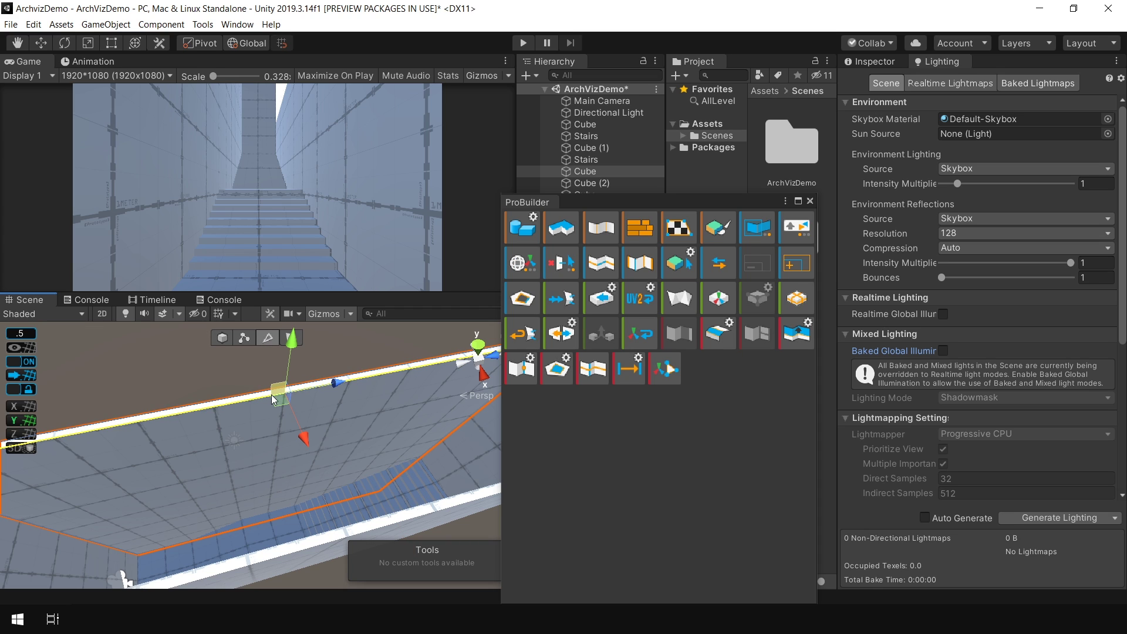
click(594, 371)
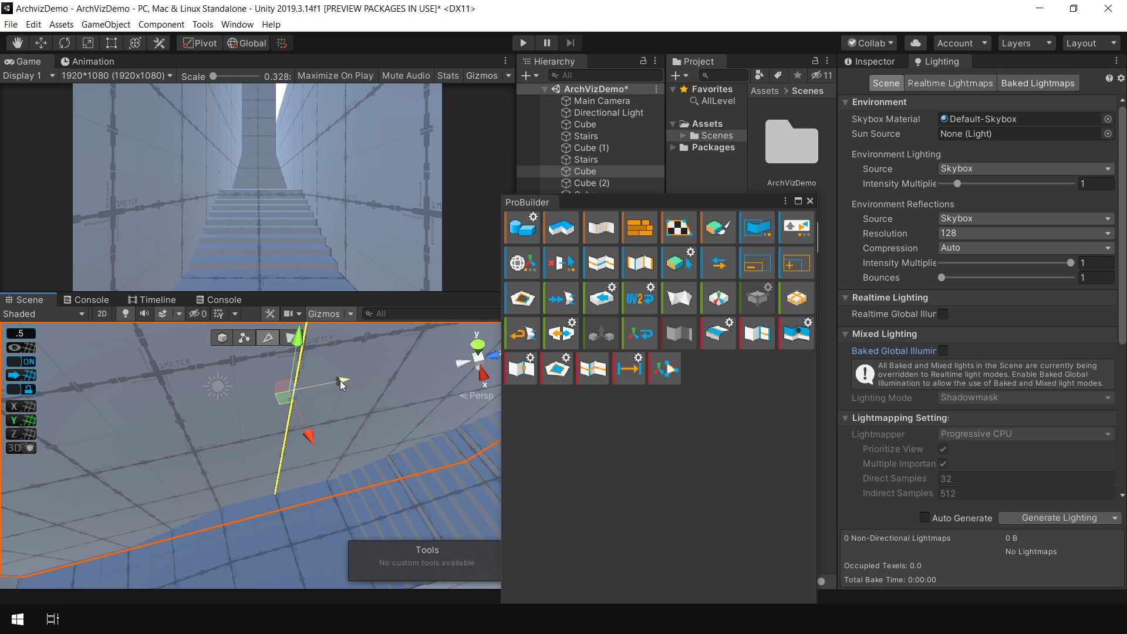
drag(338, 381, 293, 394)
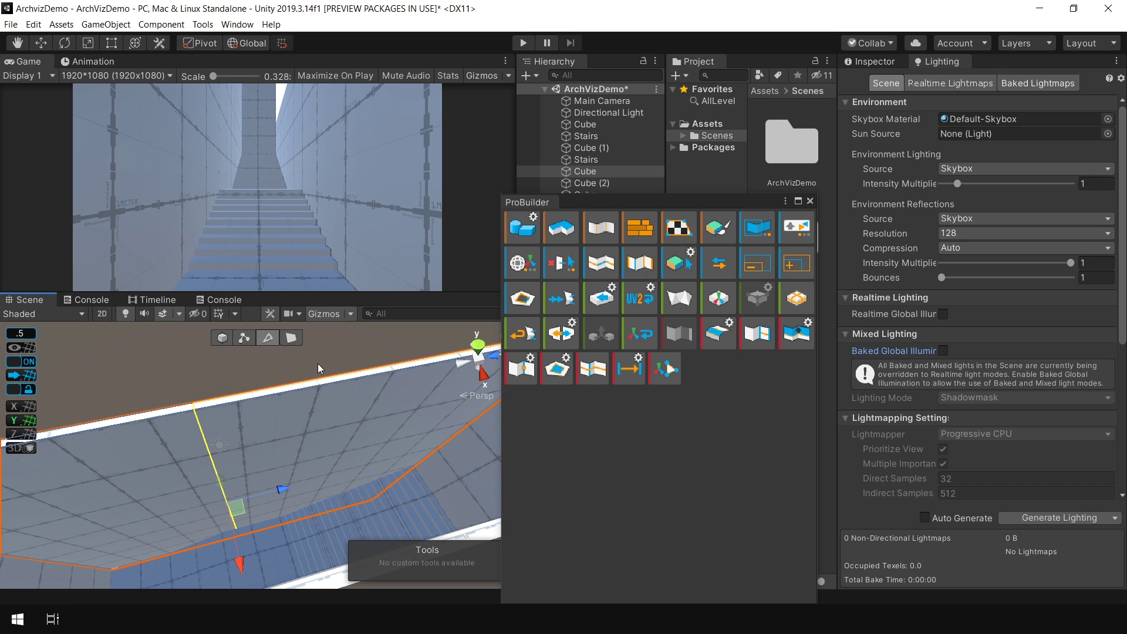
Insert a second vertical edge loop in the same wall and move it along the wall toward the first loop
click(324, 382)
click(597, 377)
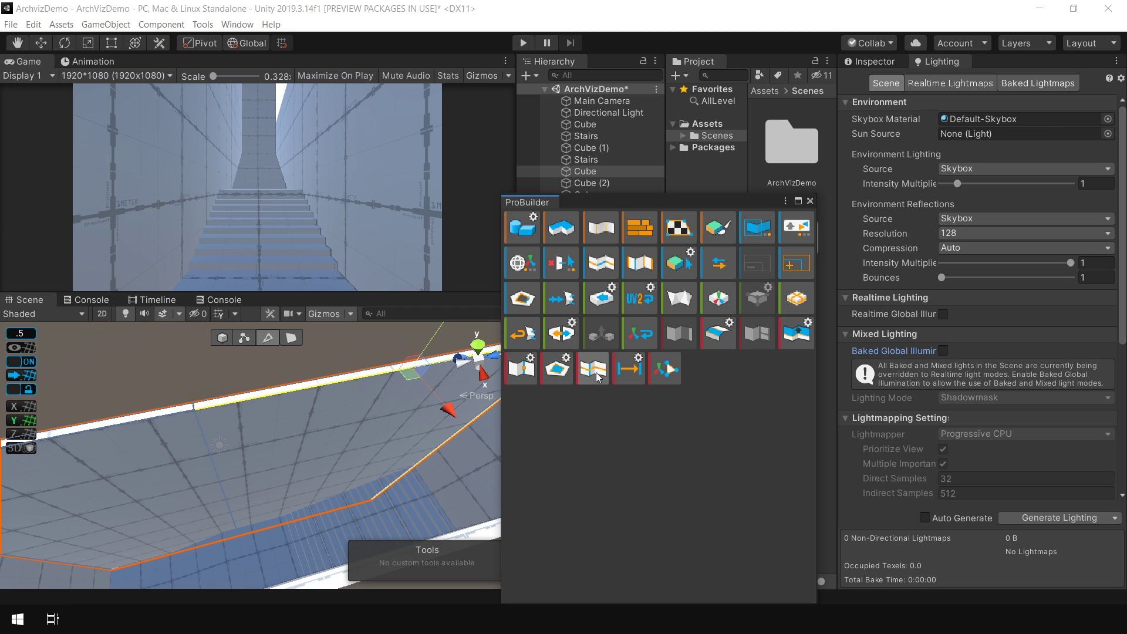
click(597, 373)
scroll(416, 446, up, 4)
middle_drag(416, 447, 402, 430)
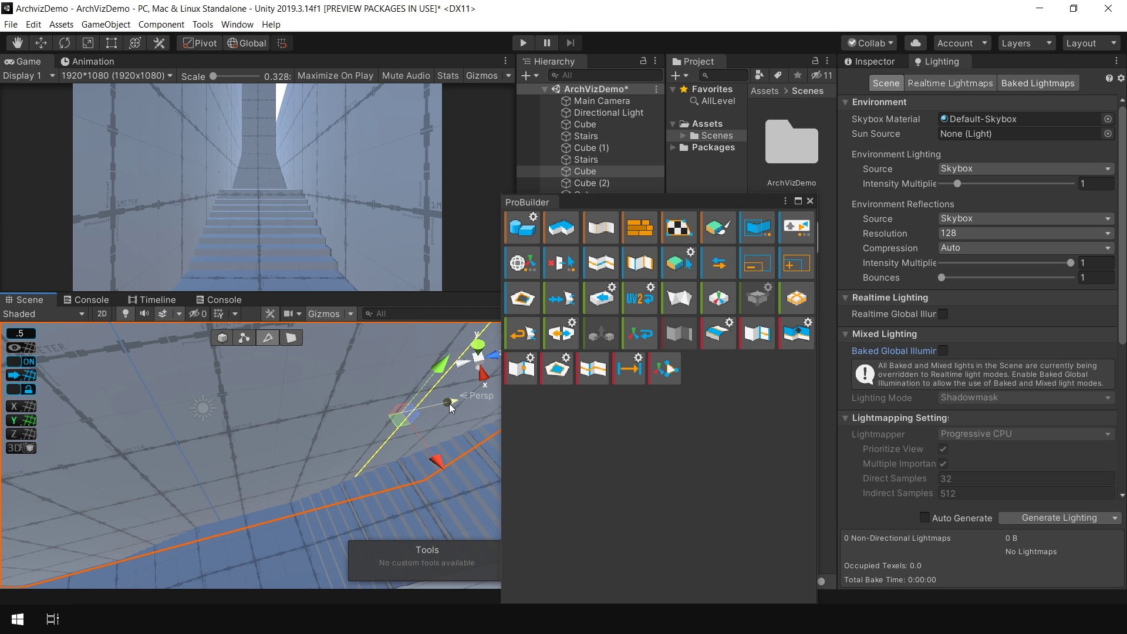
drag(449, 408, 318, 394)
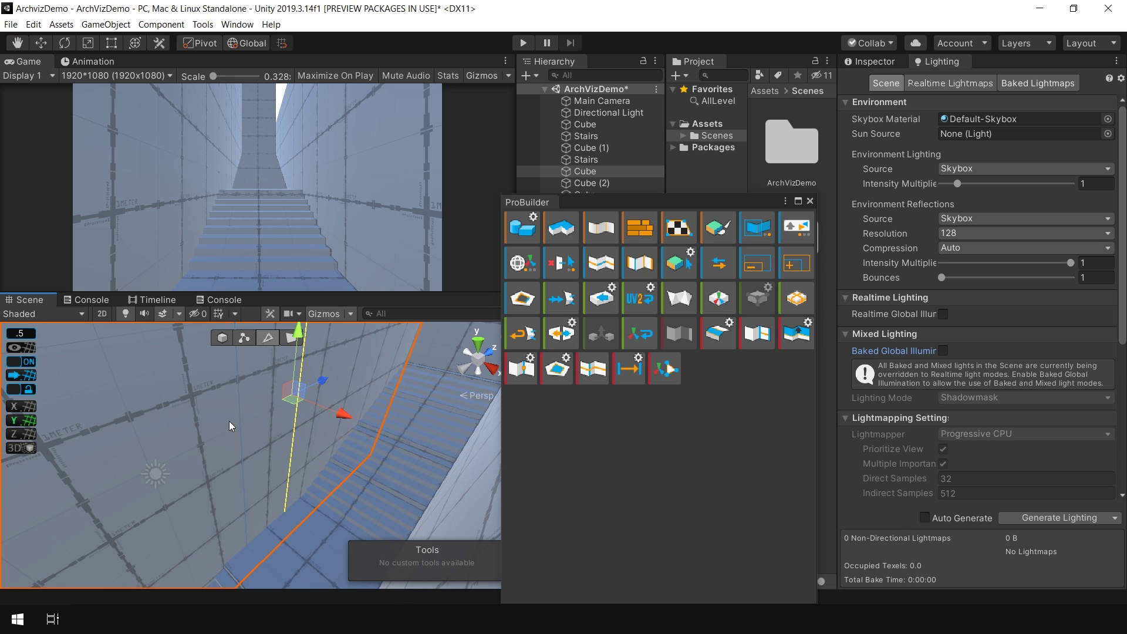
Insert a horizontal edge loop from the vertical edge between the loops and lower it to mark the top of an opening
middle_drag(229, 421, 314, 455)
scroll(314, 454, up, 2)
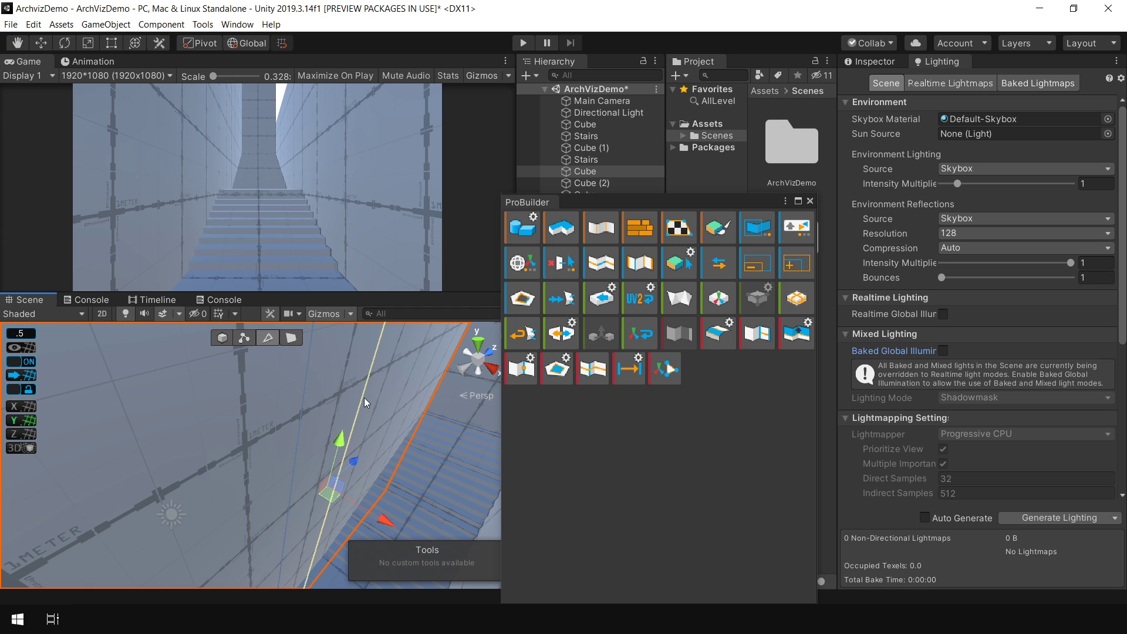
middle_drag(392, 399, 363, 392)
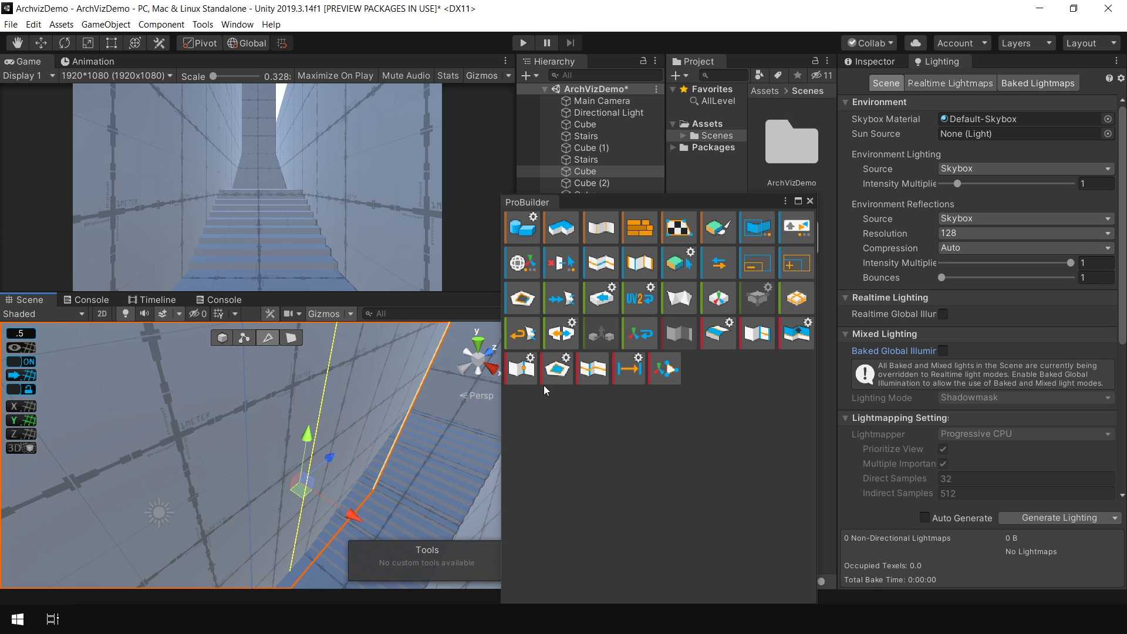
click(597, 368)
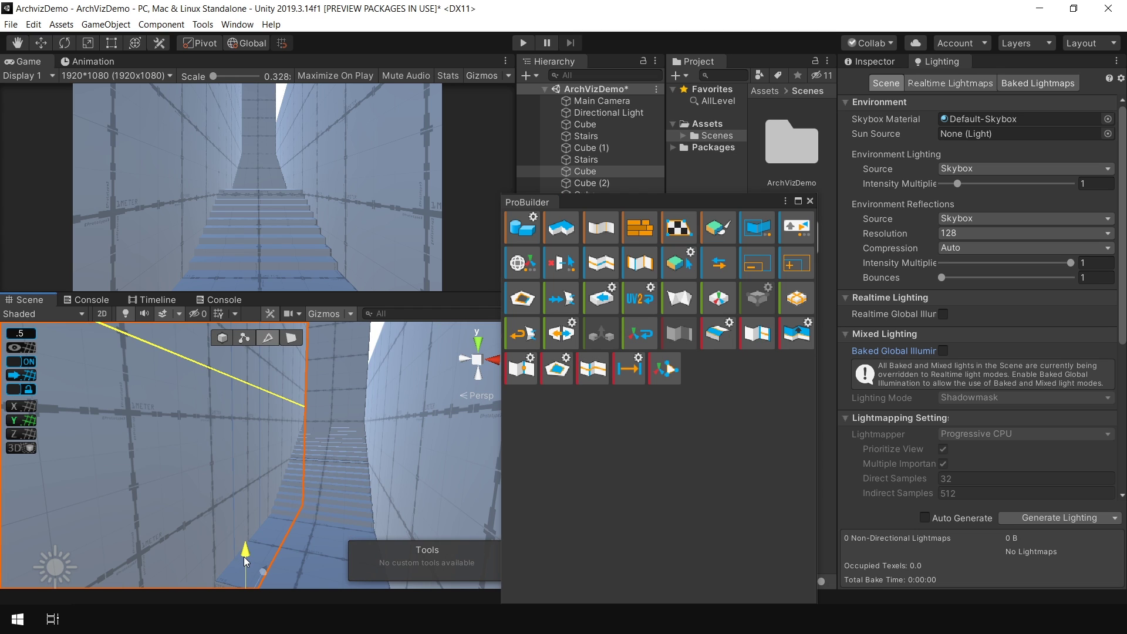
drag(244, 556, 245, 569)
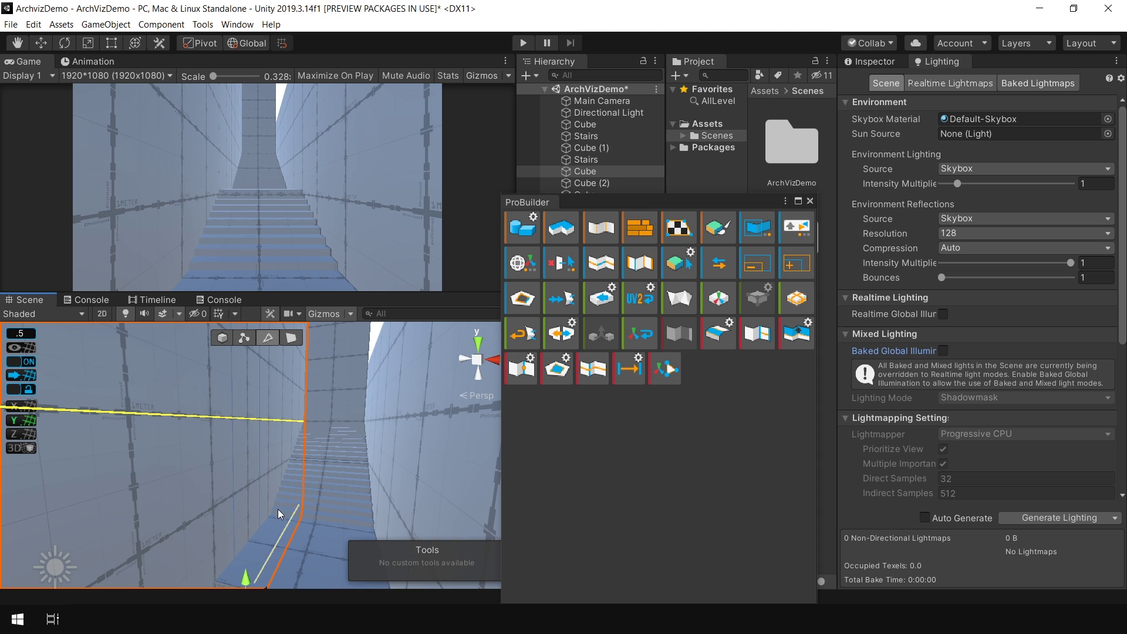
In face selection mode, delete the wall section enclosed by the edge loops to open a doorway beside the platform
click(290, 338)
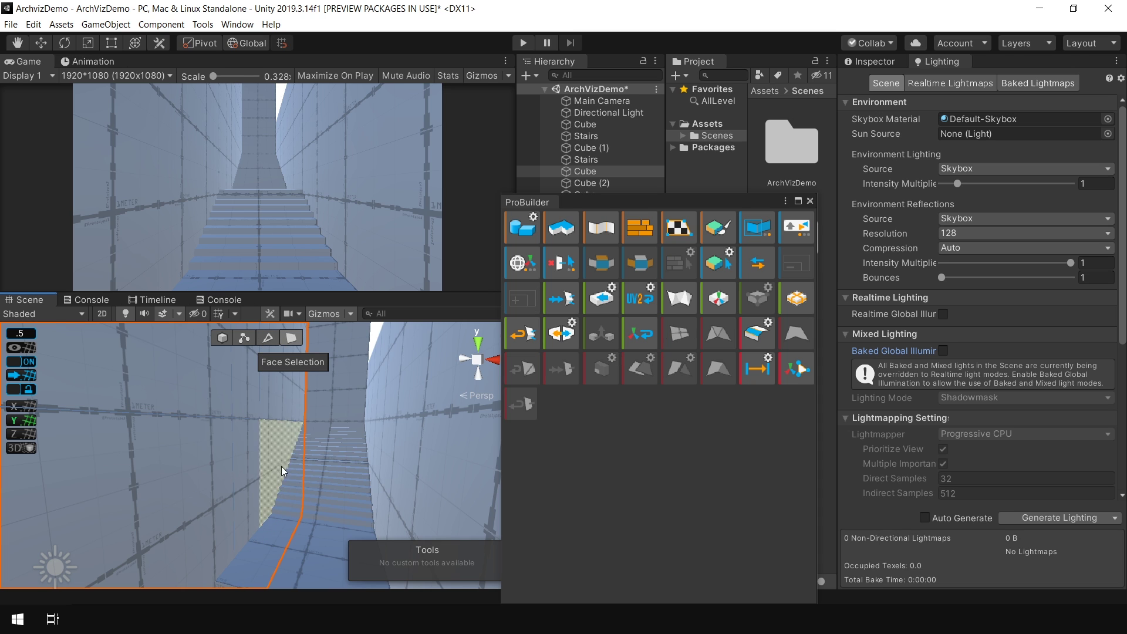
click(280, 467)
key(f)
click(171, 473)
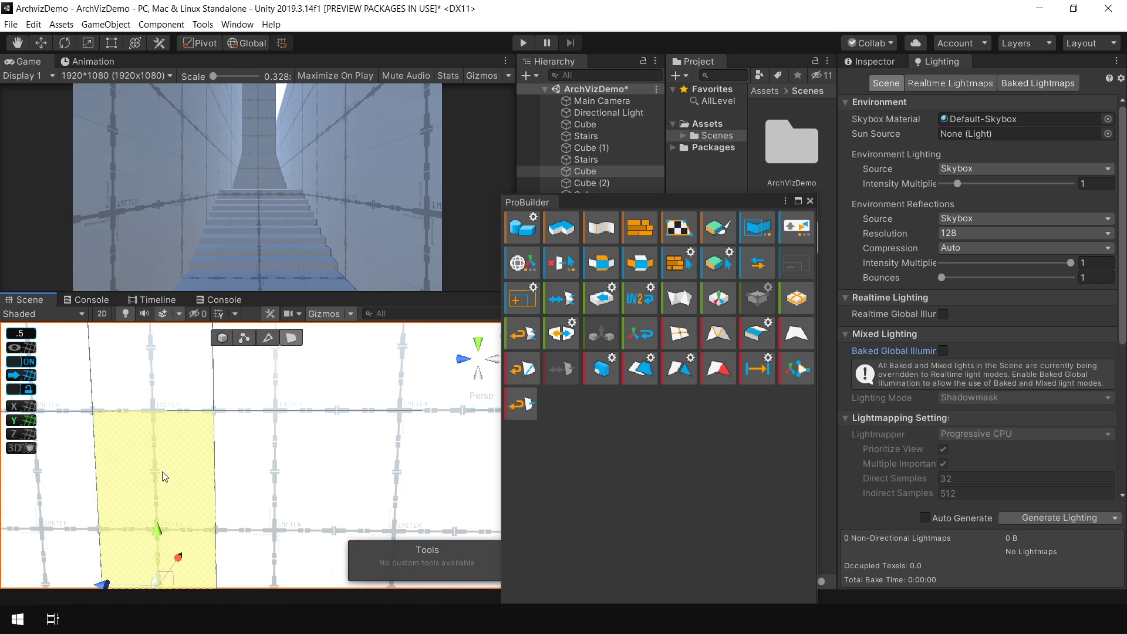
alt+drag(171, 473, 184, 480)
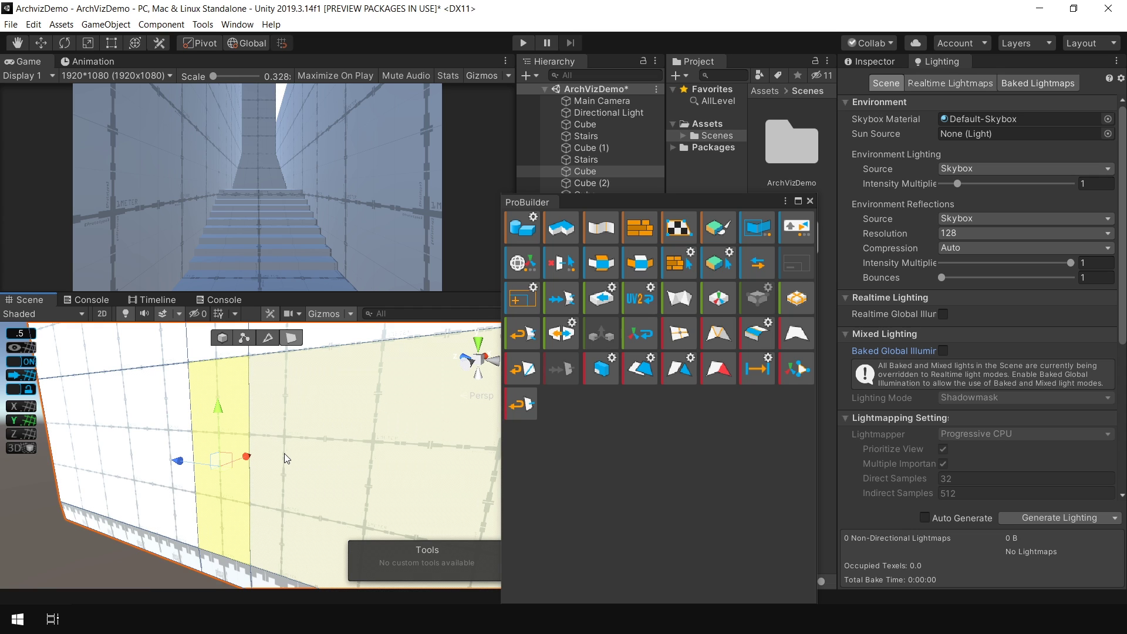
key(BackSpace)
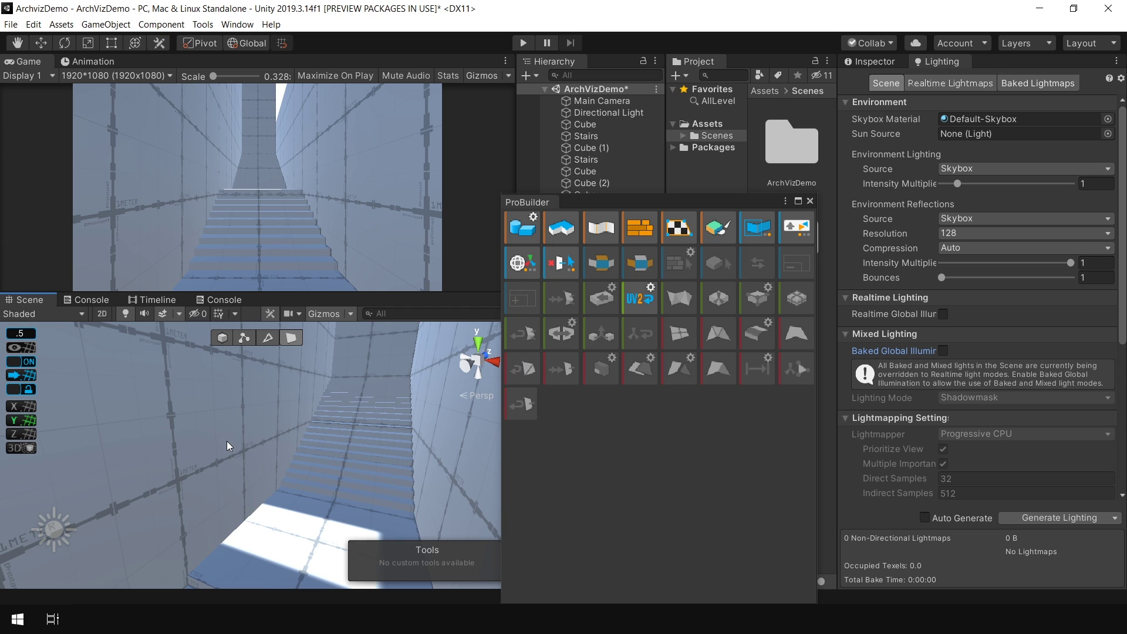
Extrude the selected wall face at the doorway outward from the corridor to give the opening depth
click(227, 441)
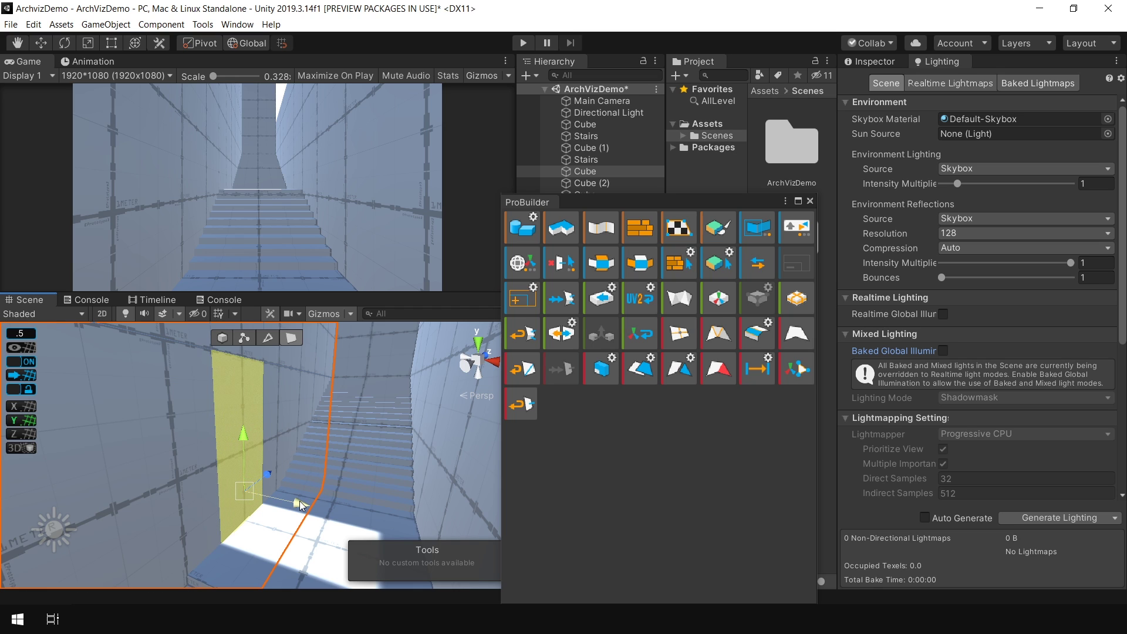
shift+drag(298, 506, 234, 492)
alt+drag(258, 427, 187, 433)
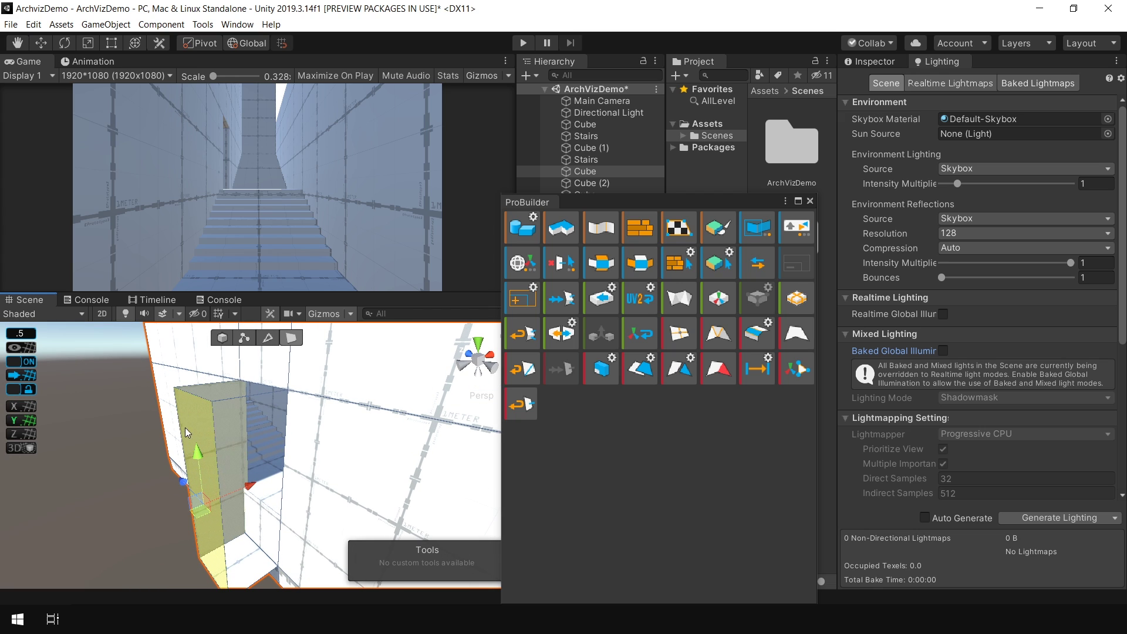
click(242, 448)
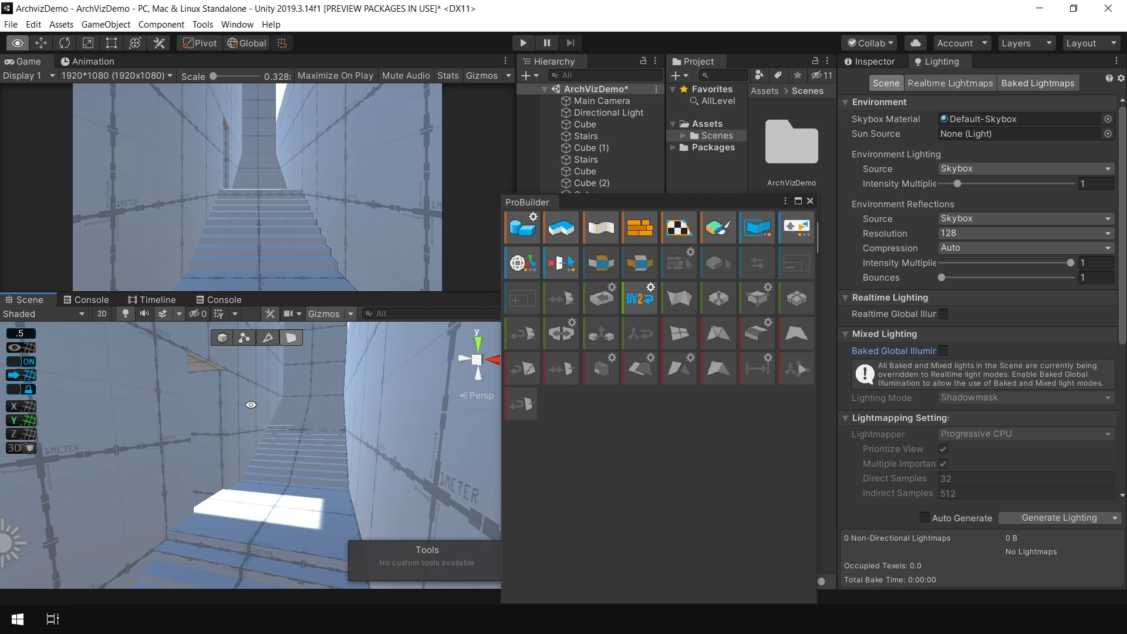
Reposition the Main Camera farther along the corridor to frame the lit platform and the stairs beyond
middle_drag(250, 405, 209, 435)
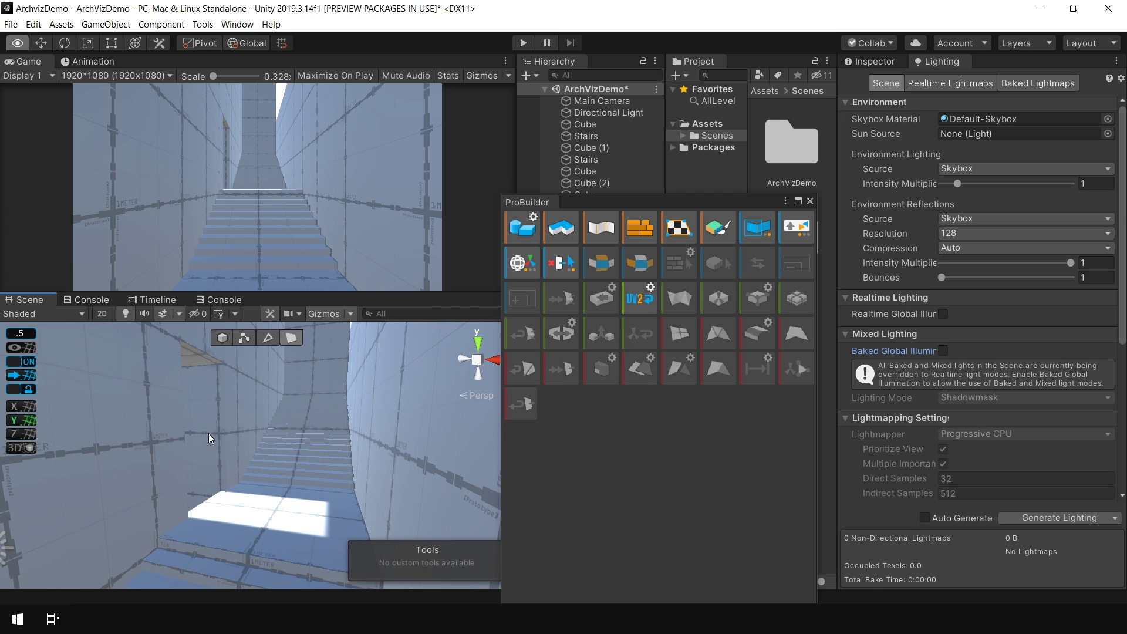
right_drag(307, 493, 327, 460)
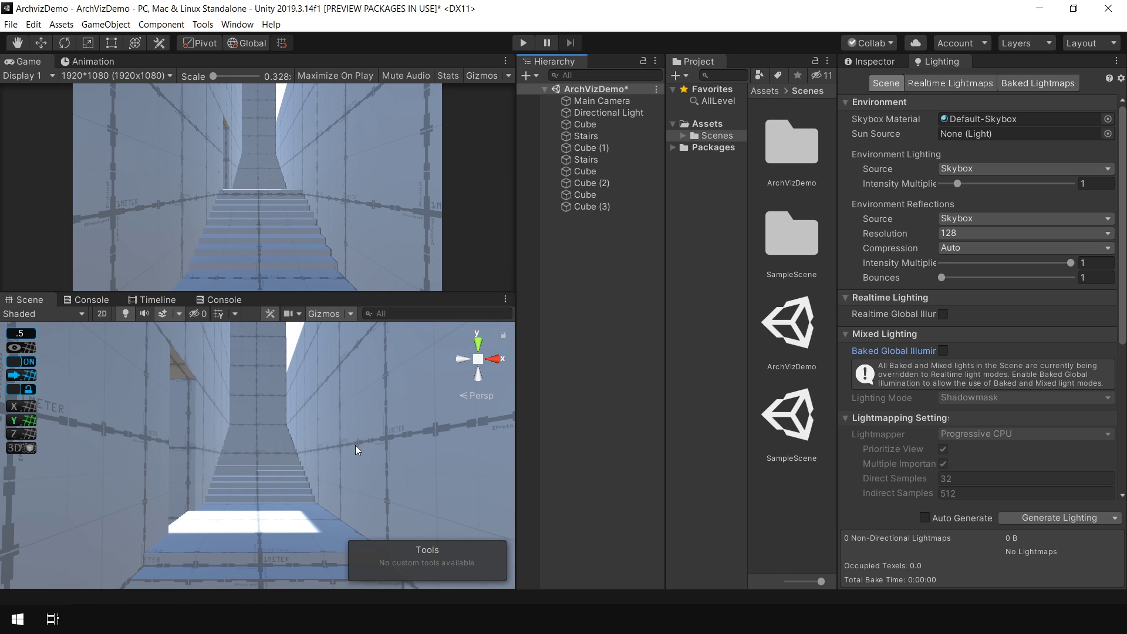
double_click(602, 100)
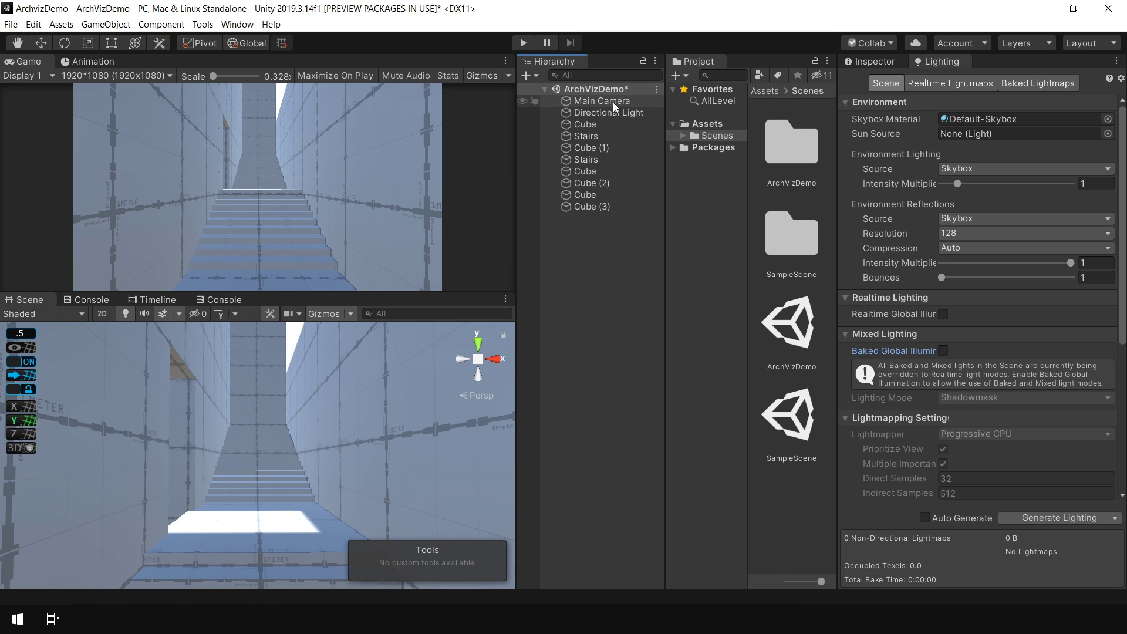
key(w)
drag(198, 487, 223, 476)
drag(155, 456, 147, 434)
drag(227, 466, 213, 469)
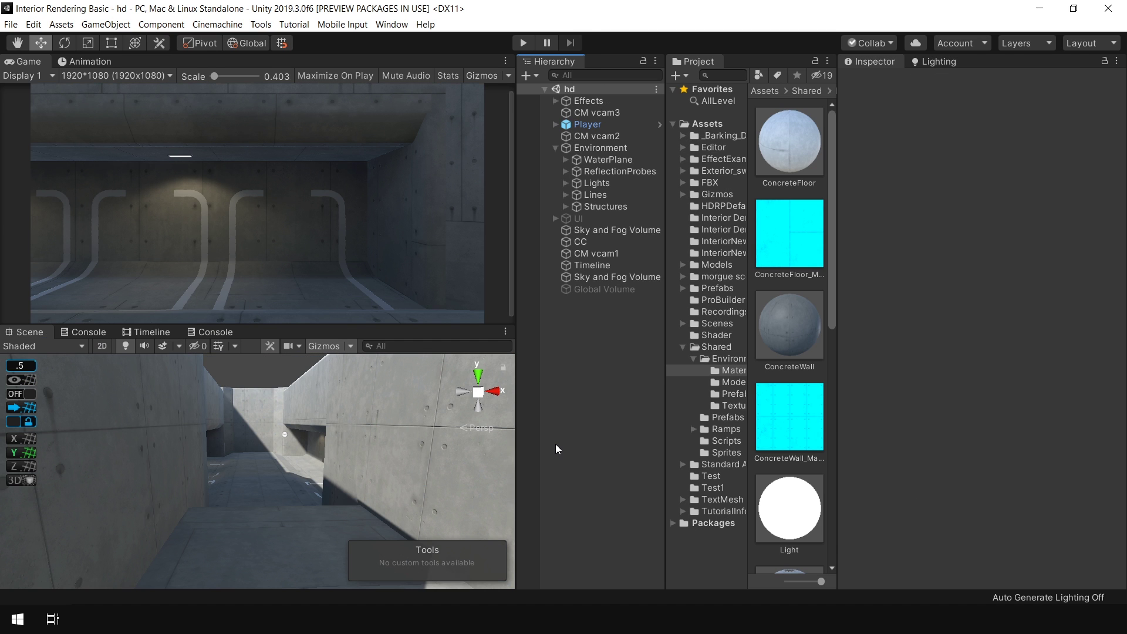
In the Interior Rendering Basic project, export the ConcreteFloor and ConcreteWall materials with dependencies as package Materials in the Desktop's Material folder
right_drag(322, 484, 304, 541)
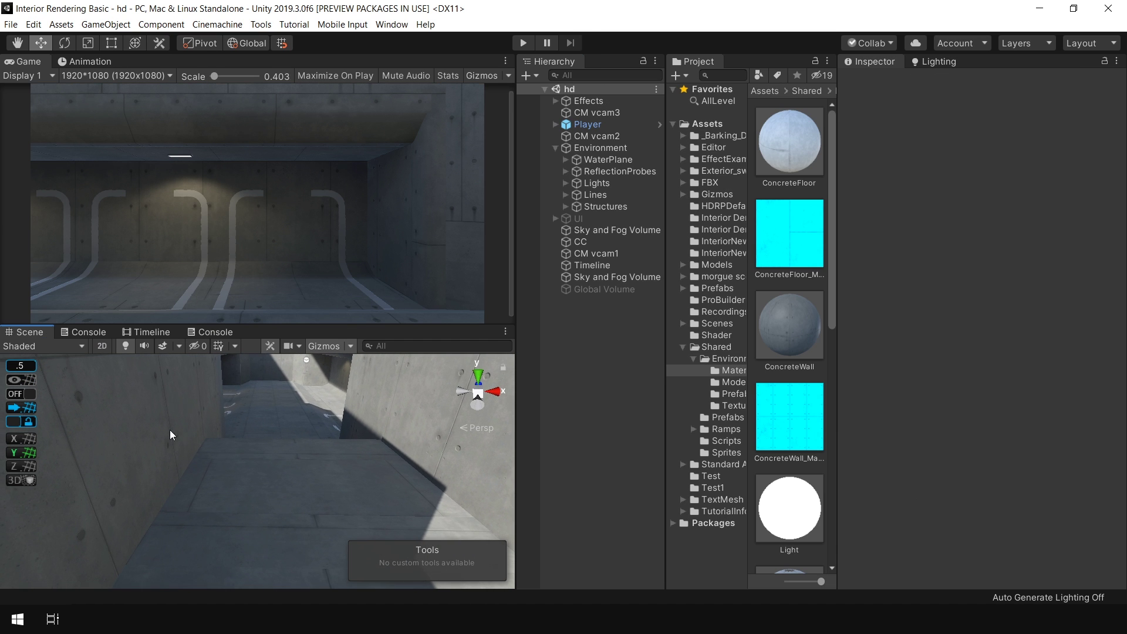
right_drag(239, 451, 270, 410)
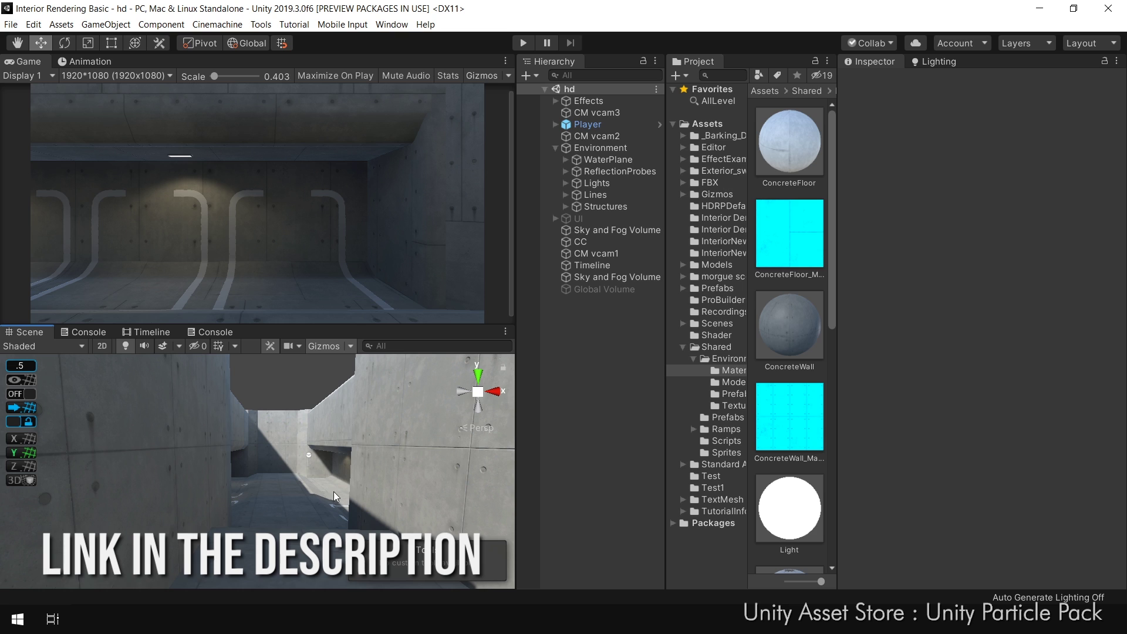
click(794, 142)
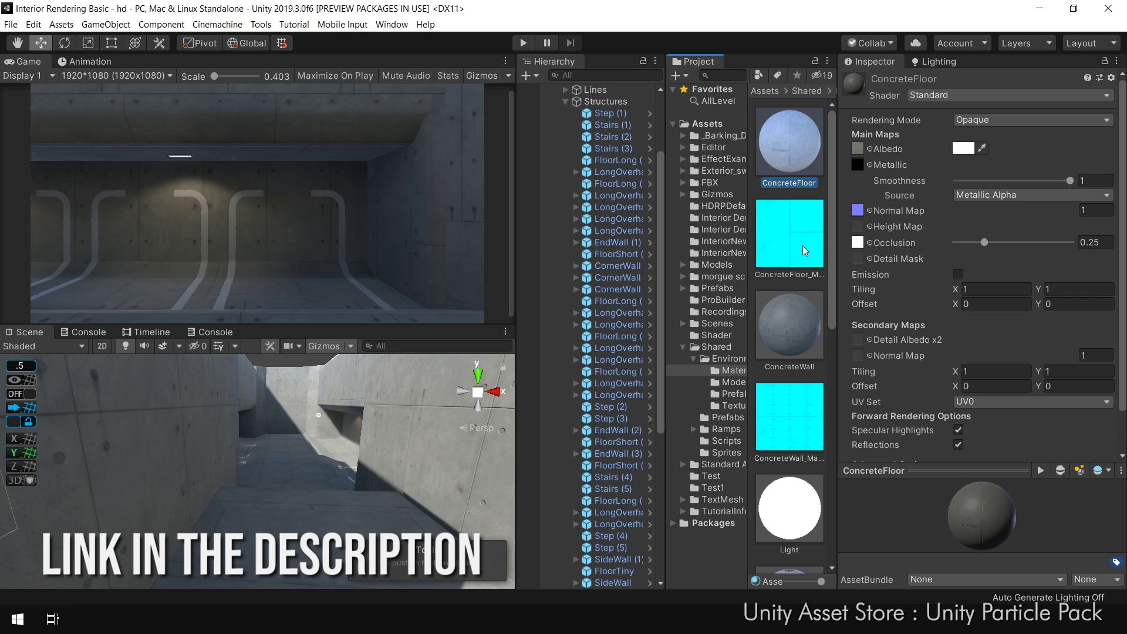
ctrl+click(791, 329)
right_click(791, 329)
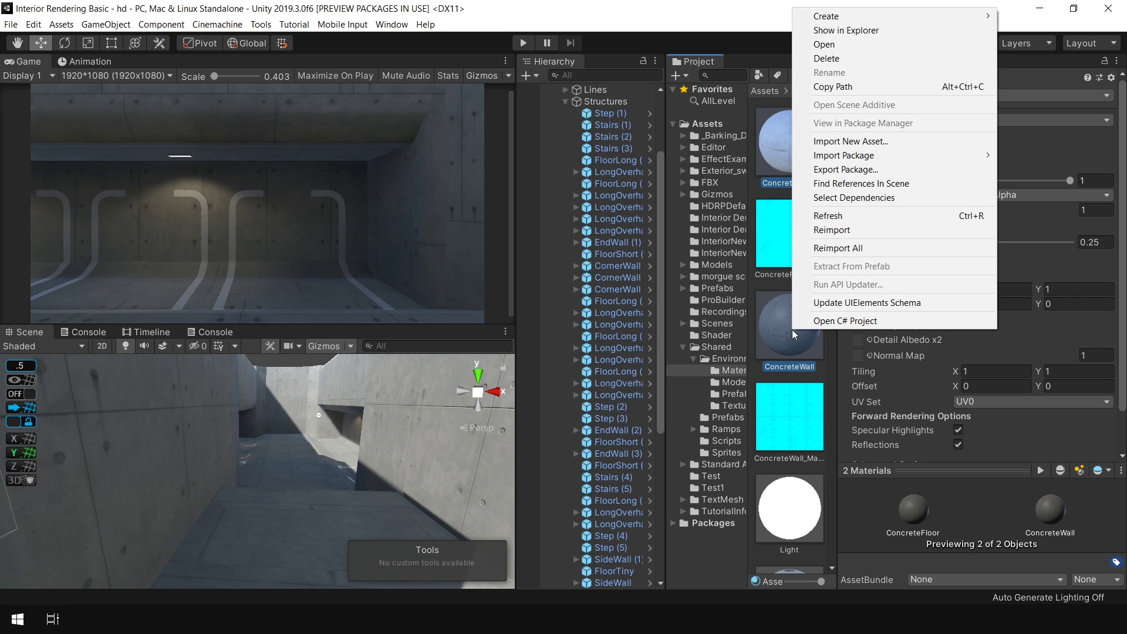
click(869, 169)
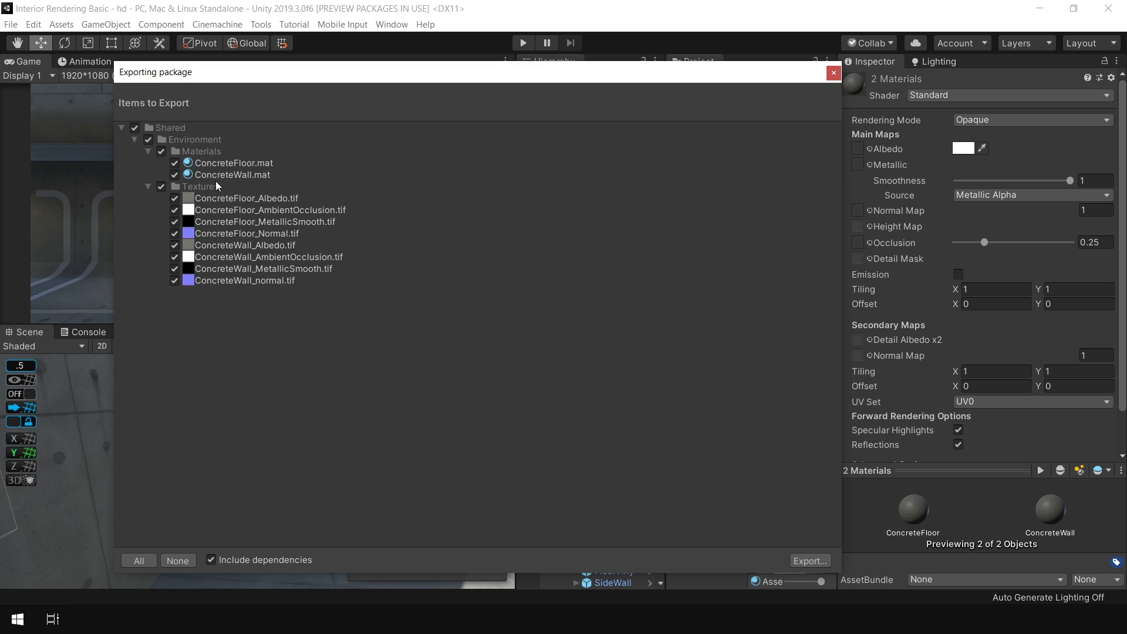
click(809, 562)
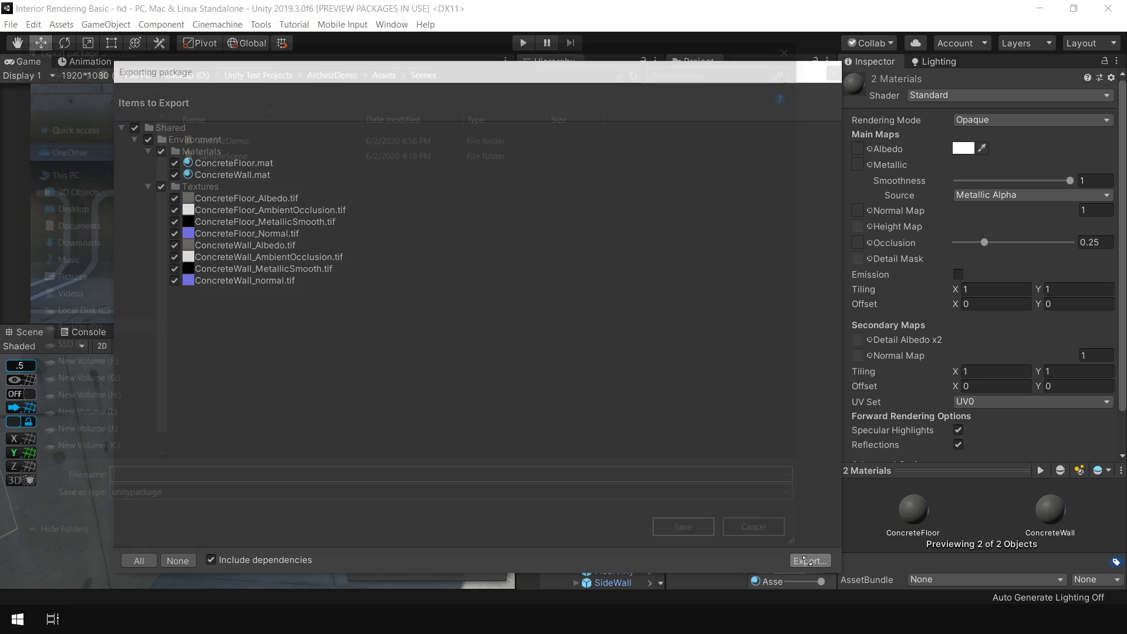
text(Mat)
text(erials)
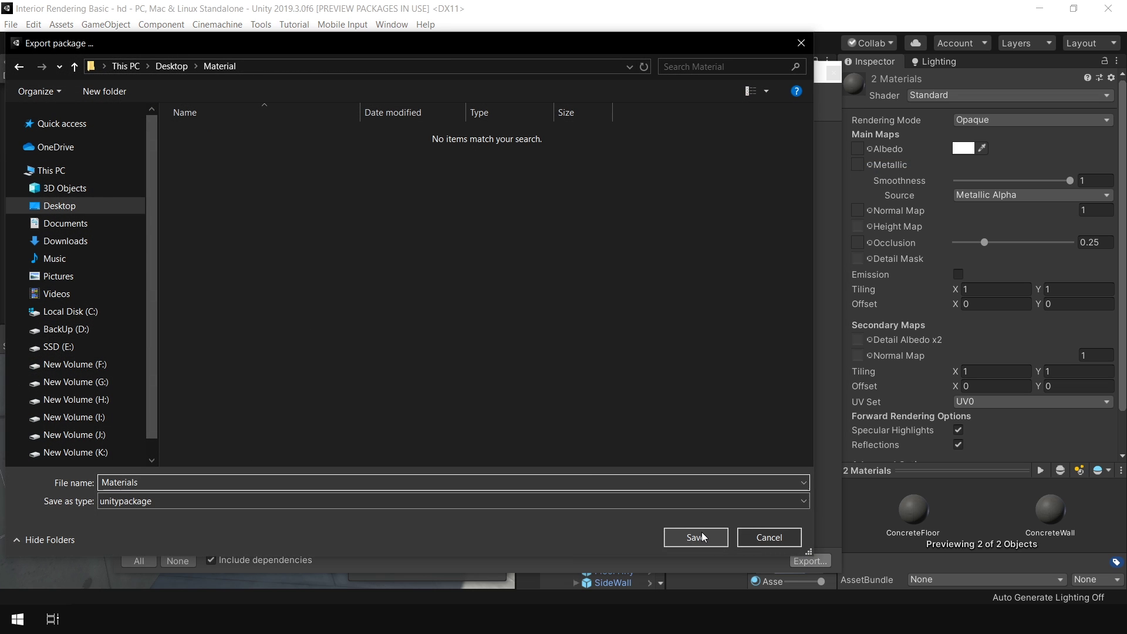
click(702, 532)
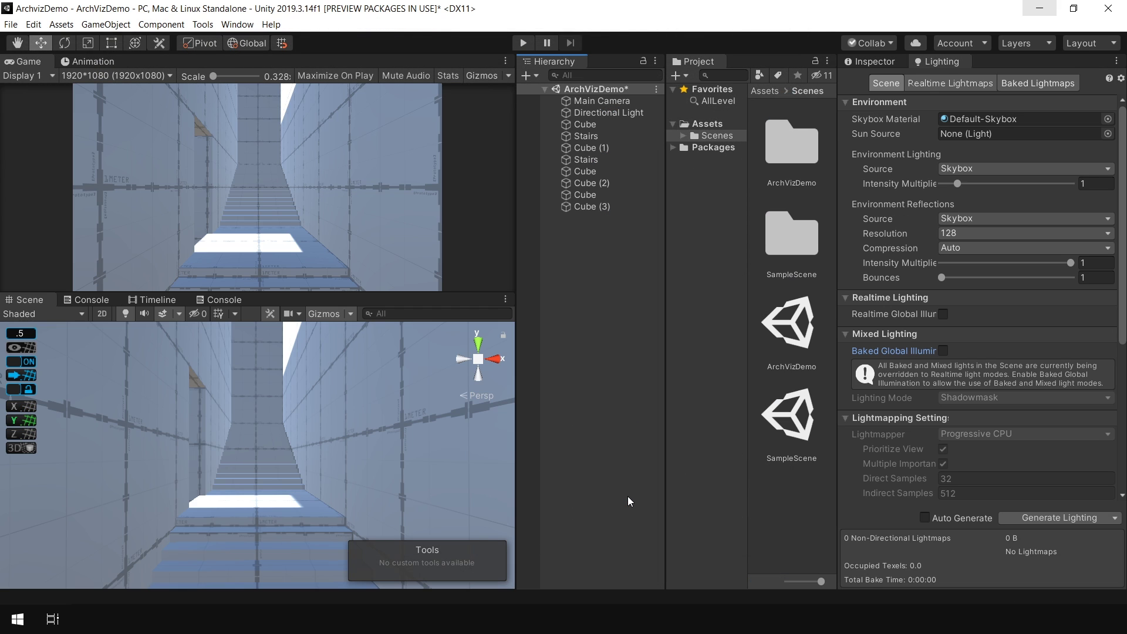
Switch back to the ArchvizDemo project and import the custom package Materials from the Desktop's Material folder
right_click(783, 505)
mouse_move(940, 358)
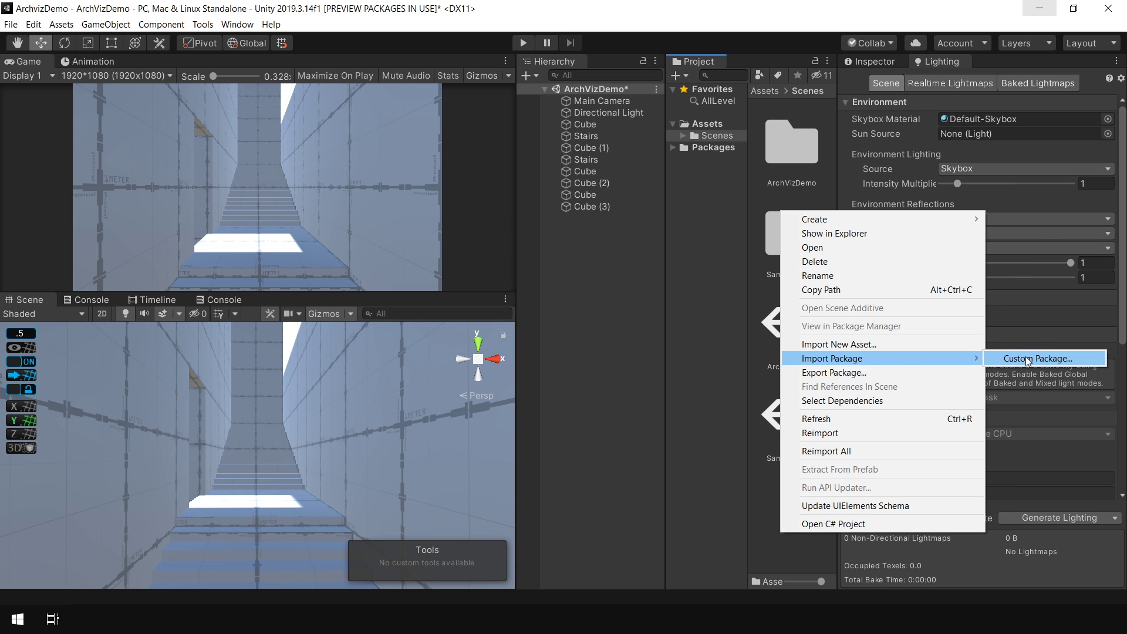
click(1028, 359)
click(232, 134)
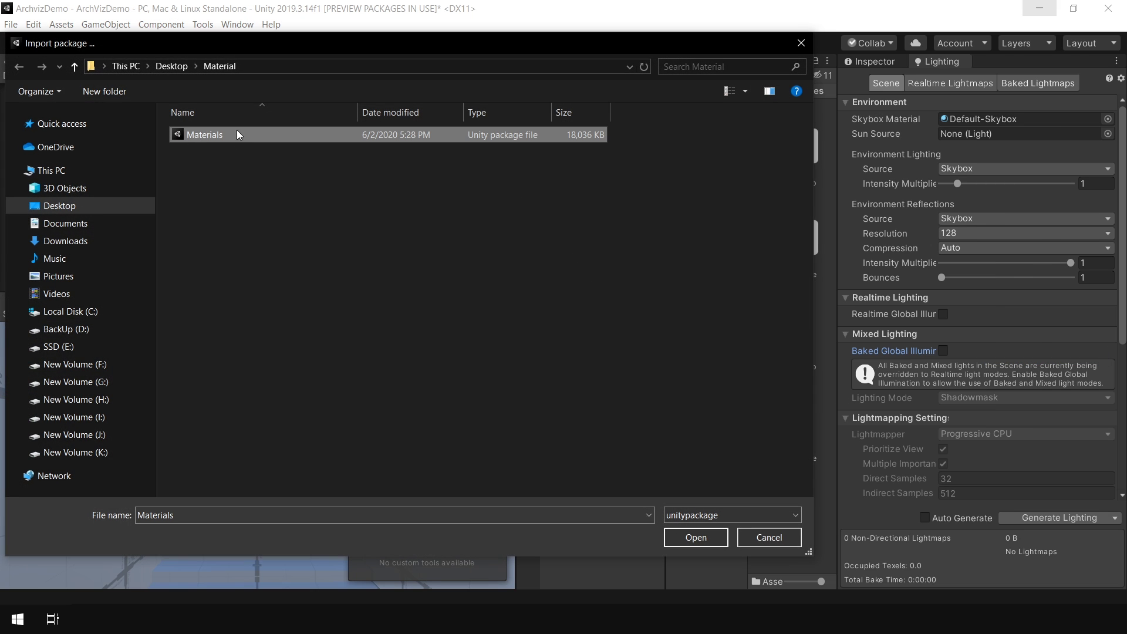
click(697, 537)
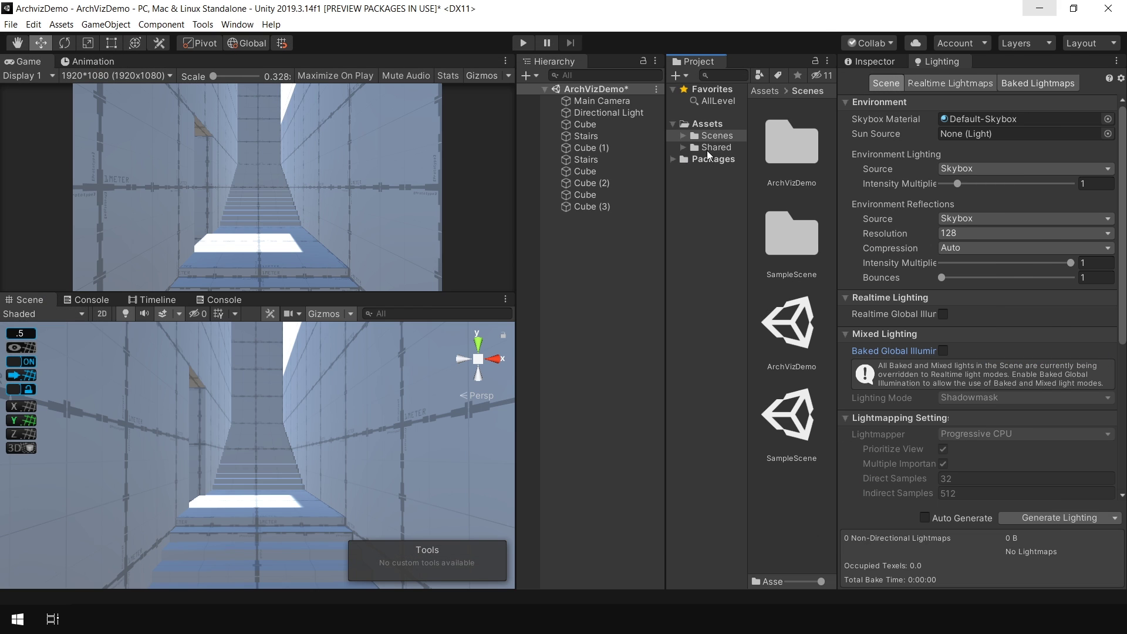
From the imported materials folder, apply ConcreteFloor to the platform and both stairs, and ConcreteWall to the side walls and far wall
click(731, 170)
click(791, 155)
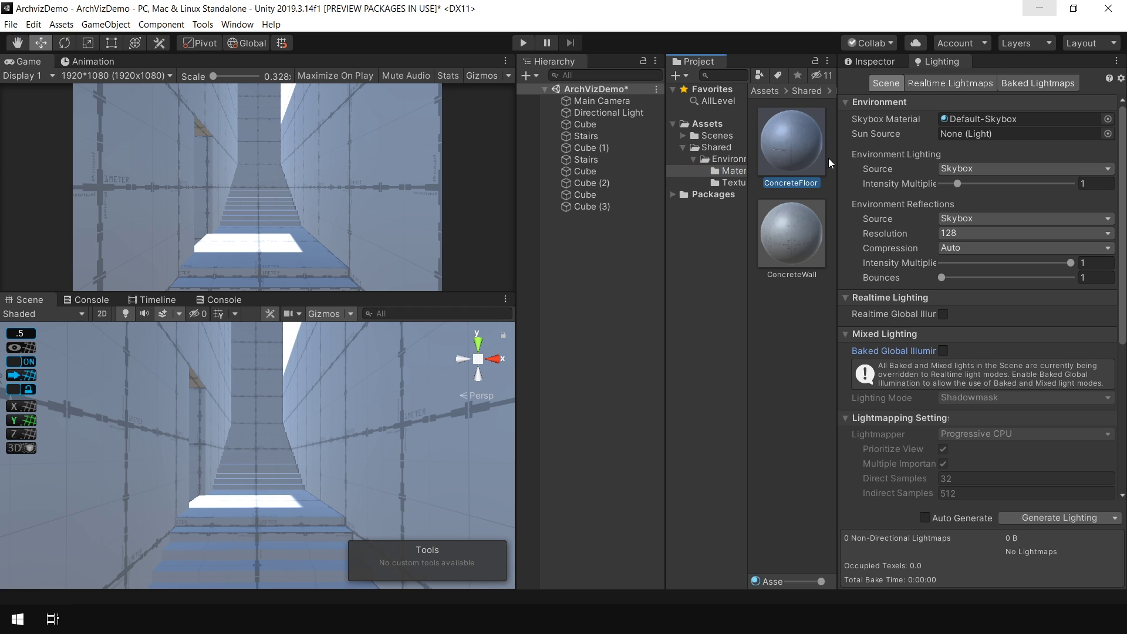
drag(799, 152, 272, 525)
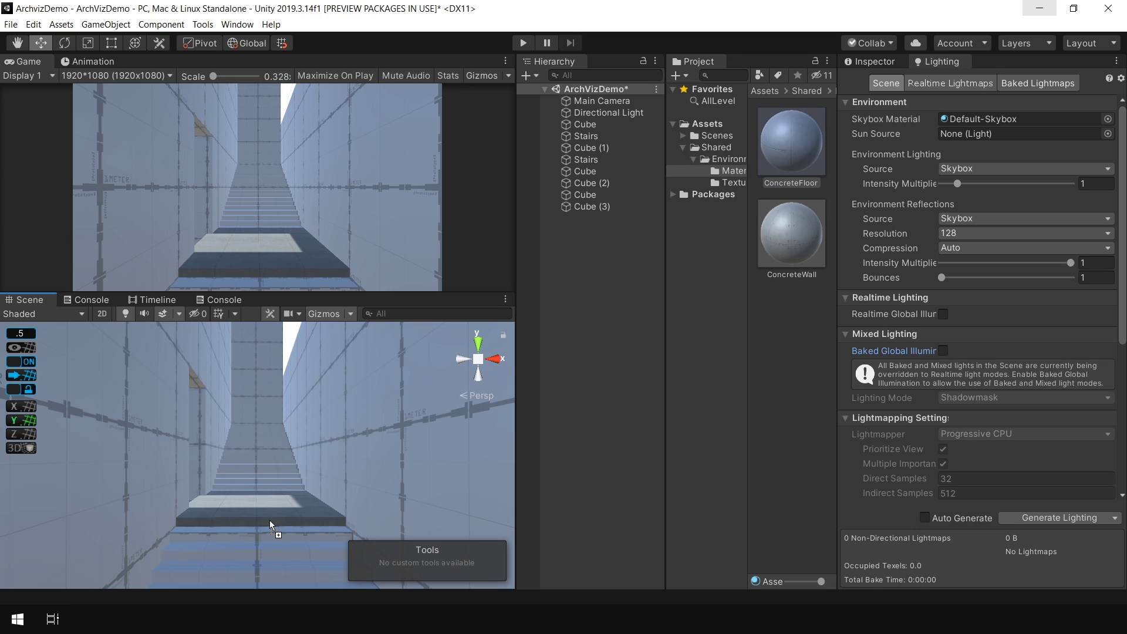
drag(796, 239, 187, 408)
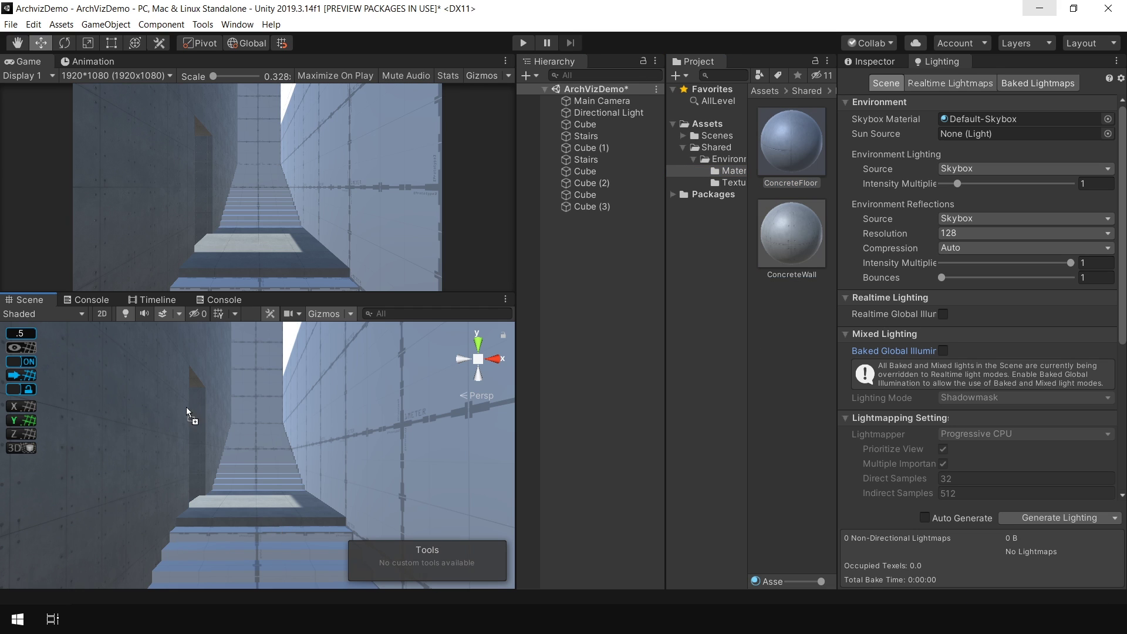
drag(780, 244, 364, 411)
drag(791, 233, 276, 410)
drag(792, 142, 270, 470)
drag(792, 142, 293, 546)
Set the ConcreteFloor material's main tiling to 0.5 in X and Y, and its secondary X tiling to 0.5
right_drag(319, 521, 922, 388)
key(w)
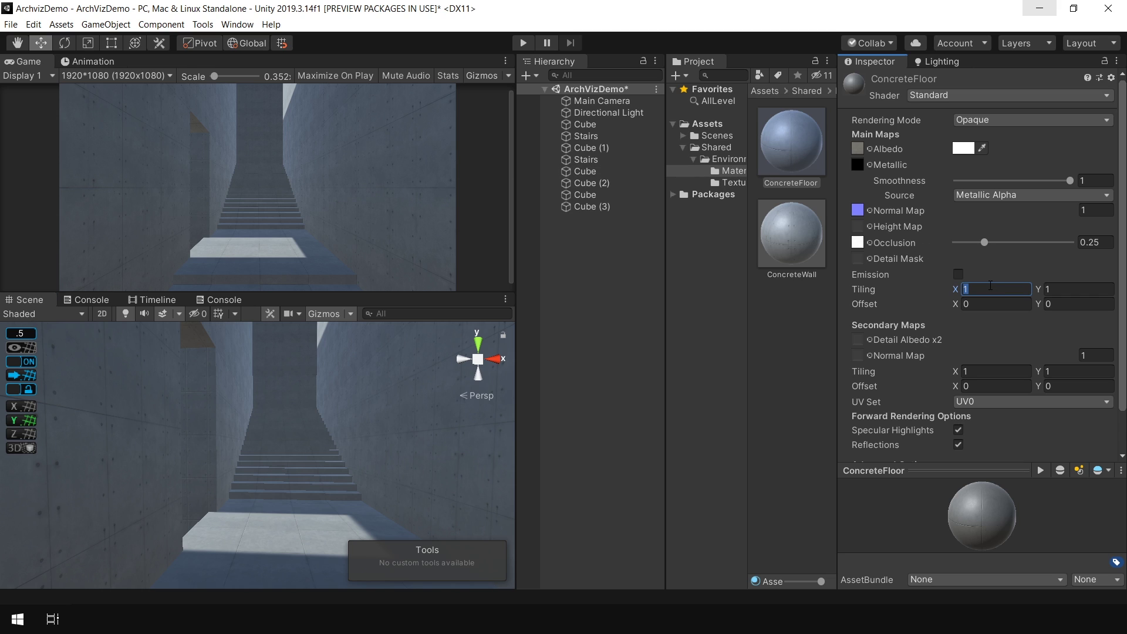
click(1066, 289)
text(.5)
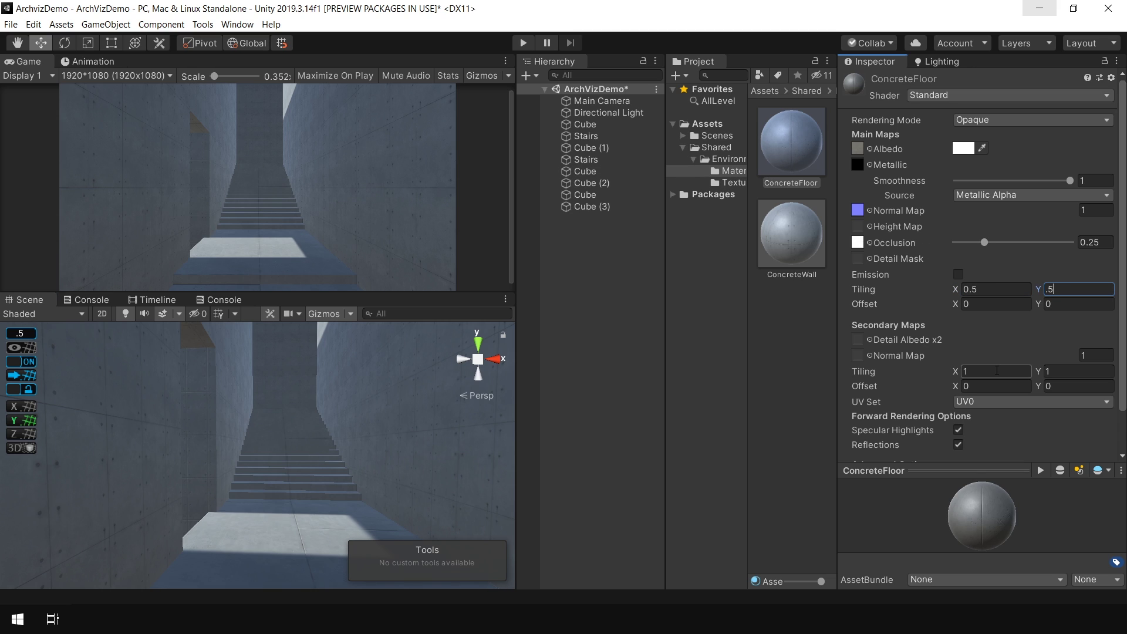
click(997, 371)
text(.5)
click(1062, 374)
Set the ConcreteWall material's main tiling to 0.5 in X and Y, and clear the selection
click(795, 243)
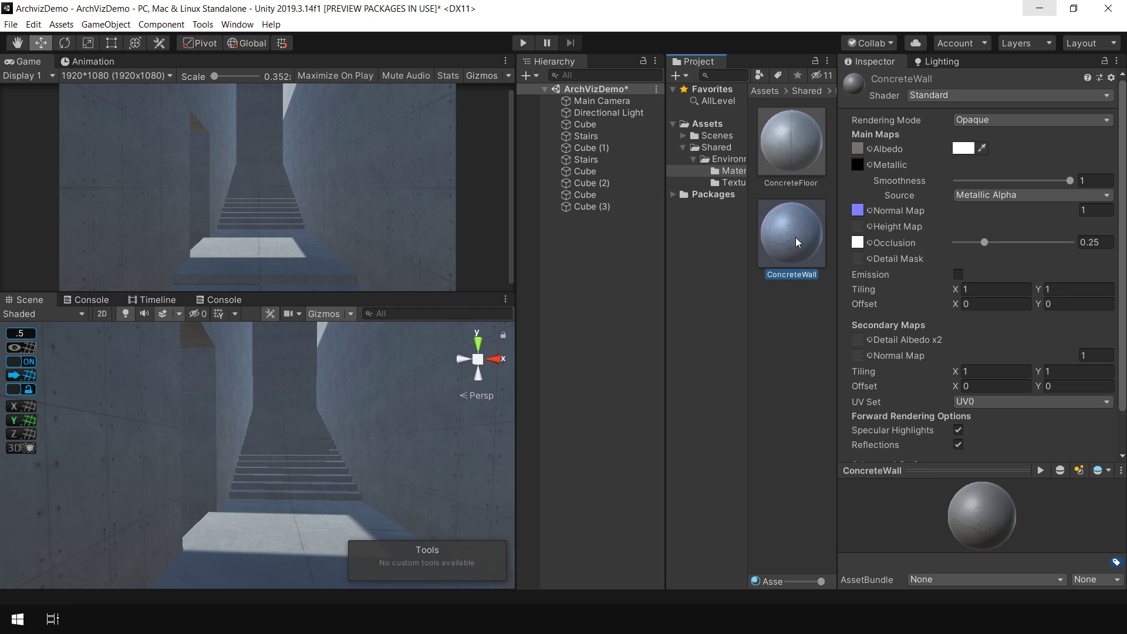
text(.5)
click(1067, 290)
text(.5)
click(999, 371)
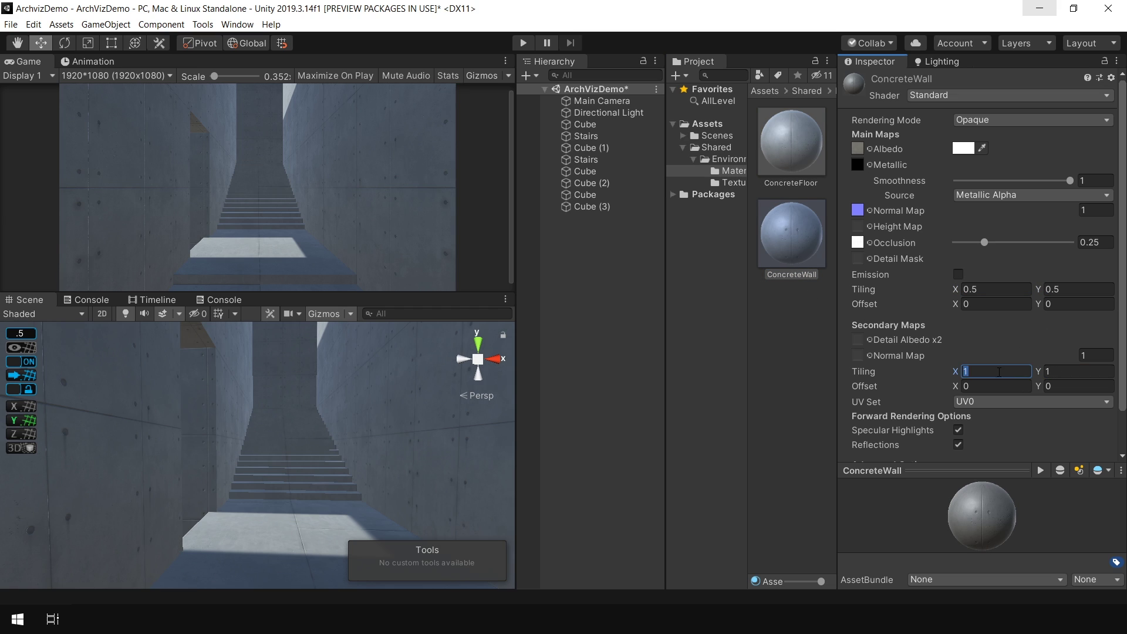
click(623, 393)
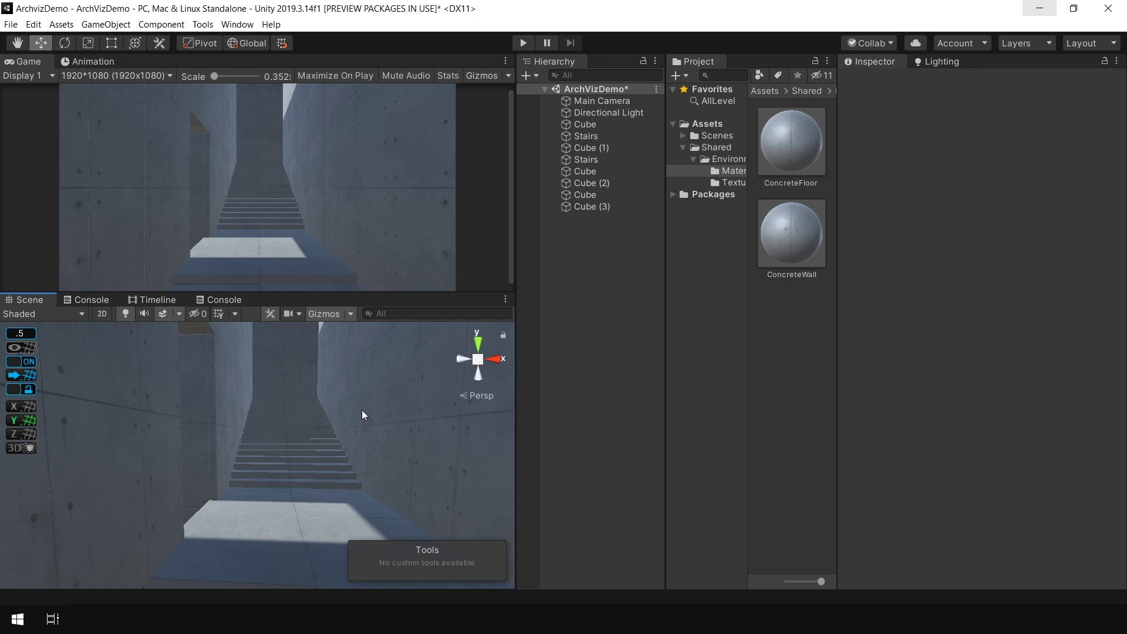
Maximize the Scene view, select the side wall with the doorway and open the ProBuilder window
key(shift+space)
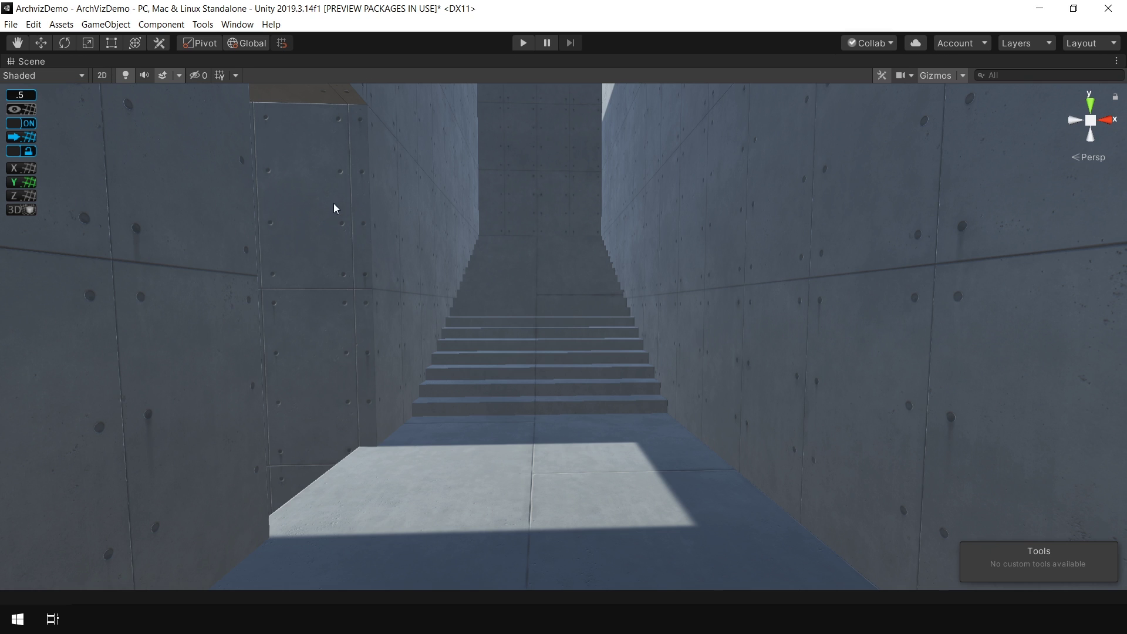
click(327, 227)
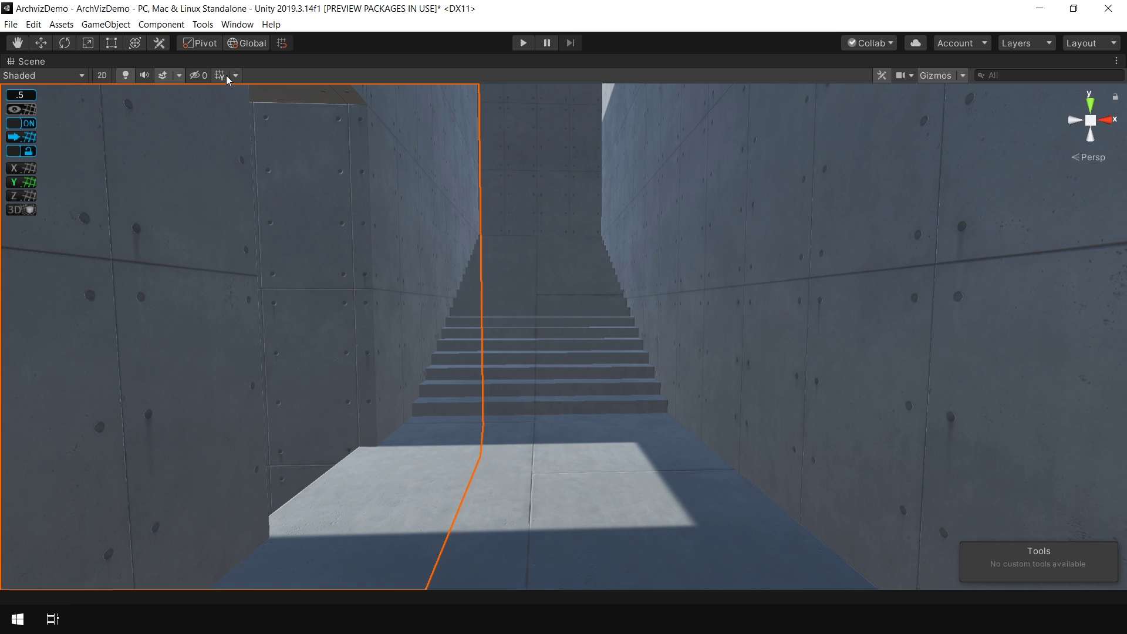
click(203, 24)
mouse_move(220, 60)
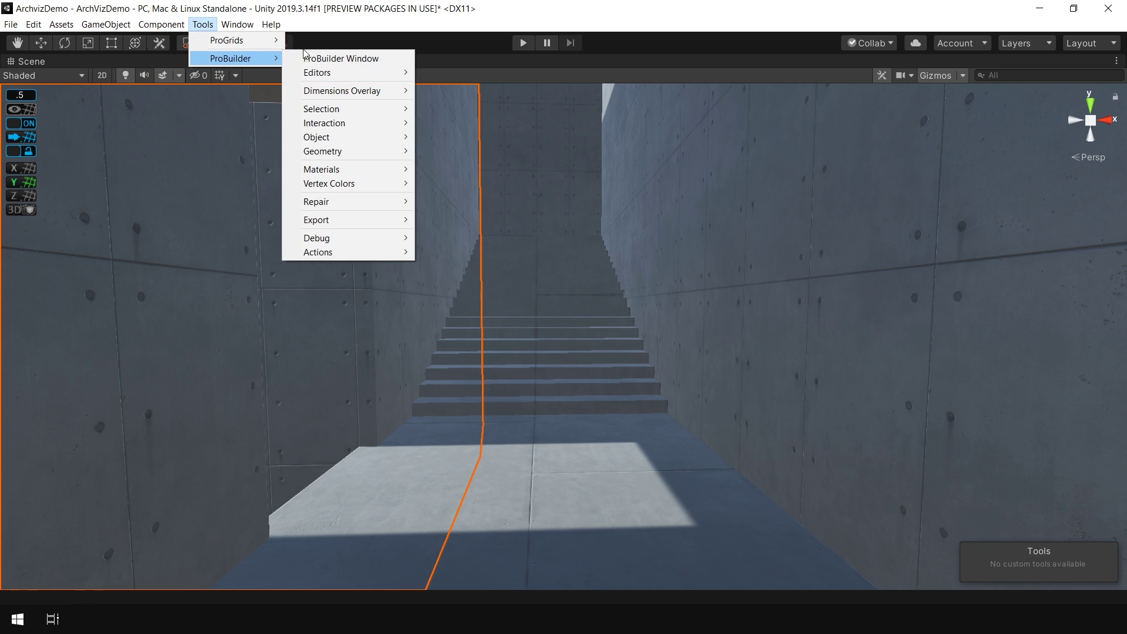
click(339, 57)
Open the UV Editor for the doorway's side face and shift its UVs horizontally to realign the concrete texture
click(334, 206)
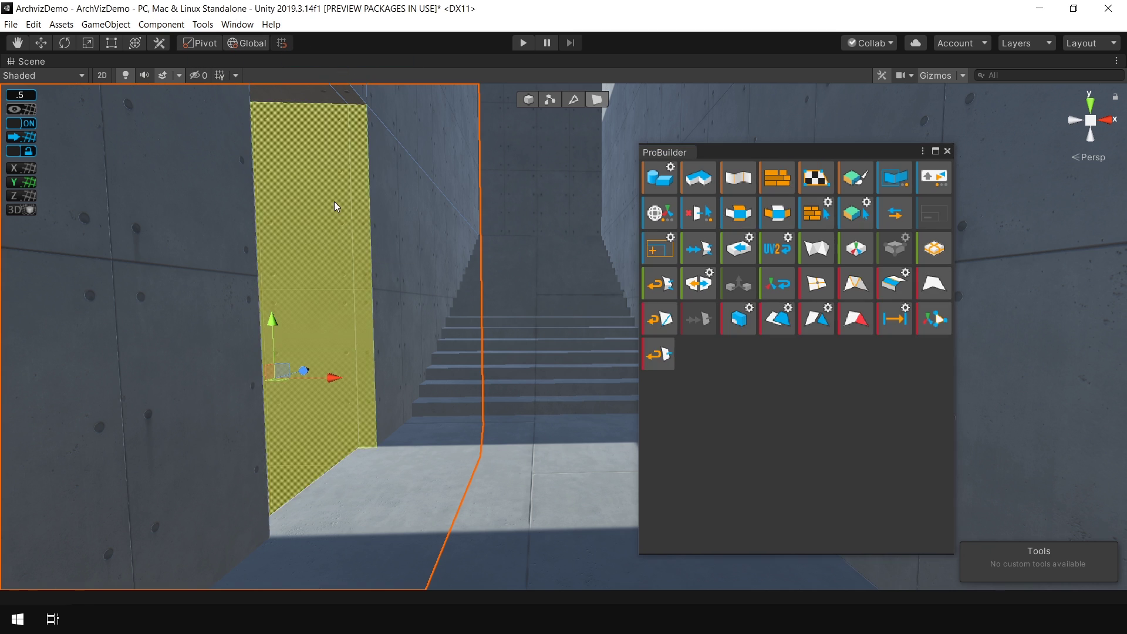
click(818, 184)
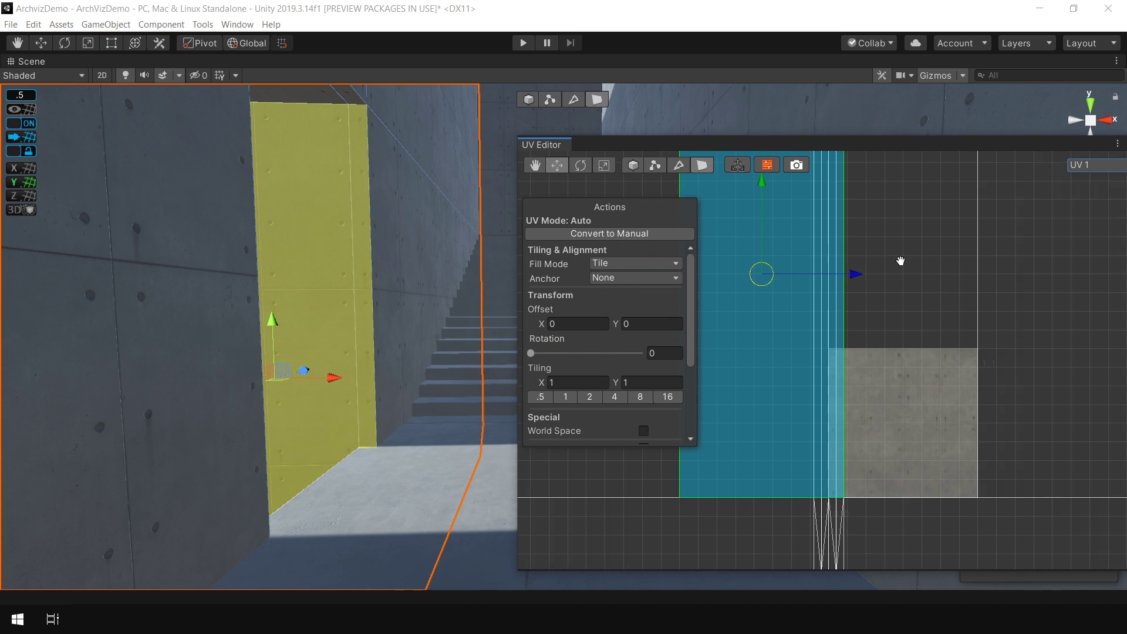
middle_drag(863, 274, 930, 283)
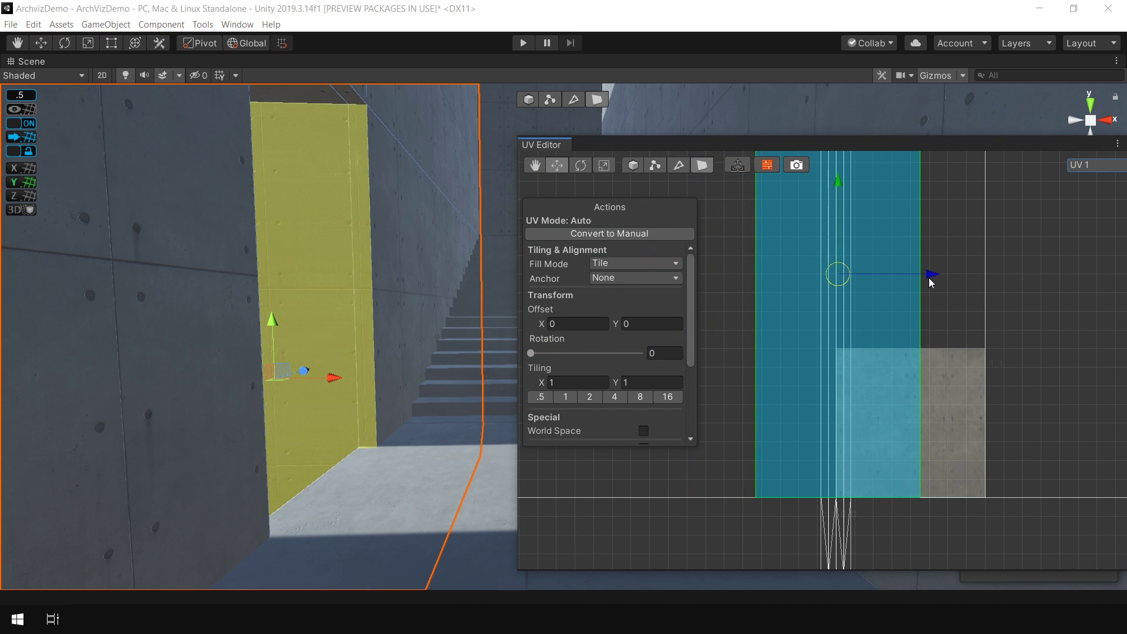
drag(930, 282, 848, 297)
Select the underside face above the doorway and shift its UVs horizontally to an X offset of about -0.10
click(323, 100)
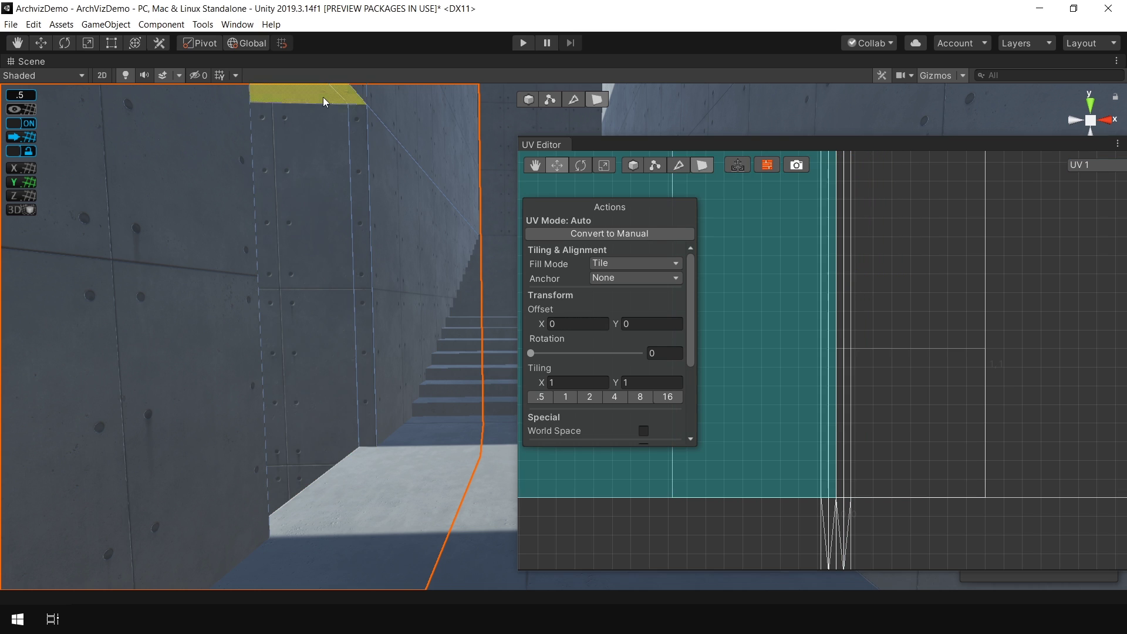
scroll(820, 354, down, 8)
middle_drag(820, 355, 818, 329)
scroll(855, 393, up, 4)
middle_drag(912, 506, 955, 374)
scroll(956, 375, up, 4)
drag(942, 350, 931, 350)
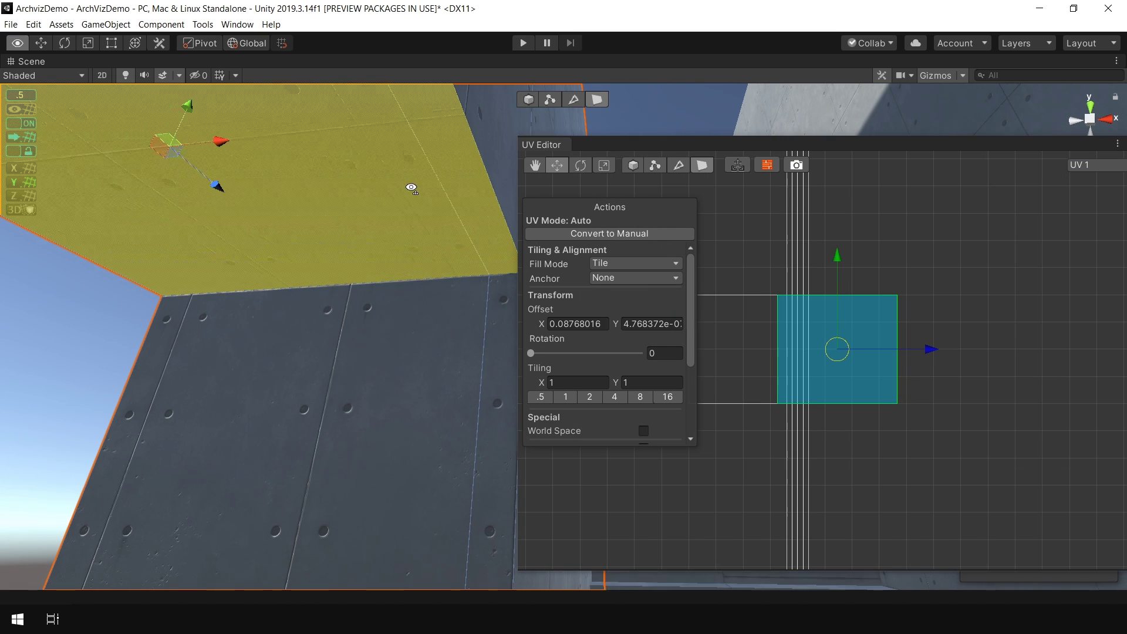
drag(931, 354, 952, 352)
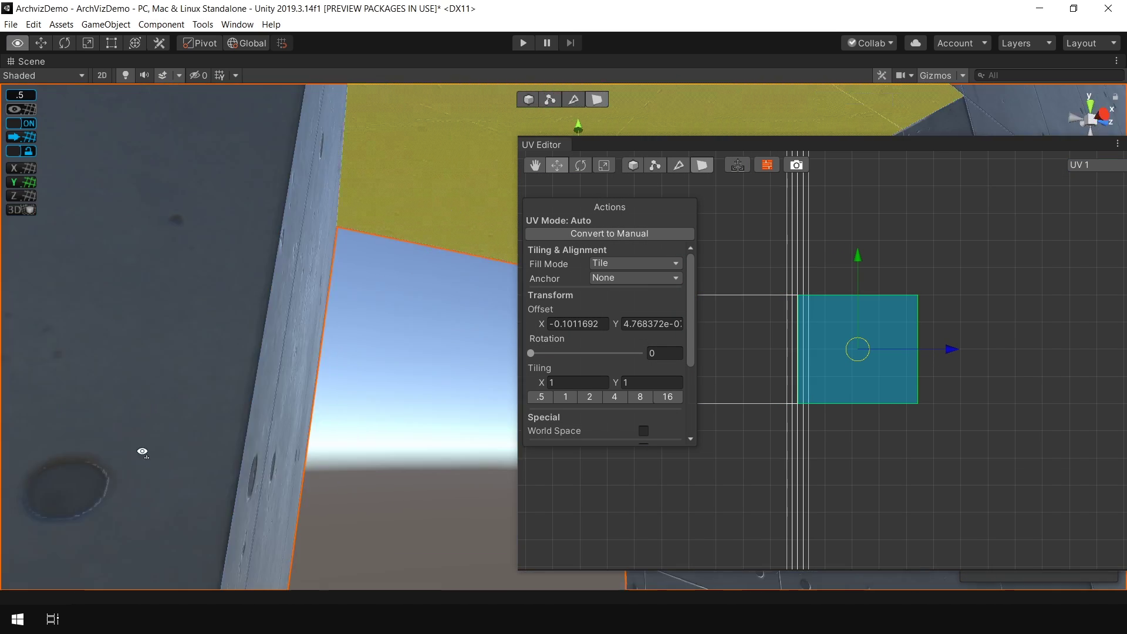
Select the doorway's other inner side face and shift its UVs horizontally to an X offset of about -0.095
click(345, 402)
right_drag(142, 451, 469, 411)
scroll(943, 361, down, 5)
scroll(832, 368, up, 6)
middle_drag(854, 242, 897, 353)
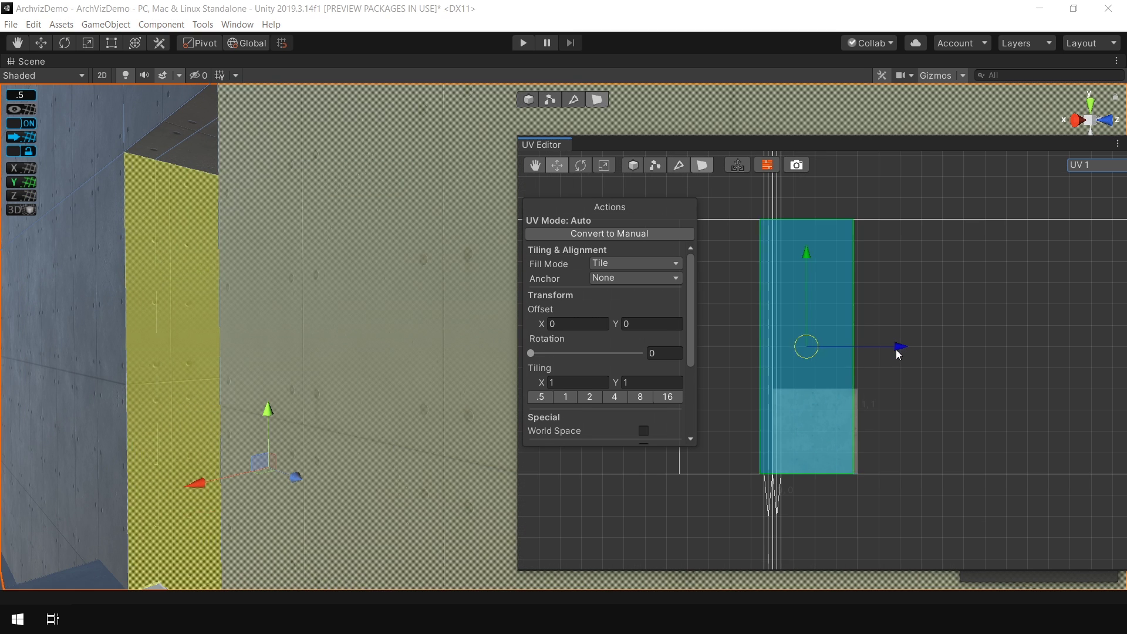
drag(897, 352, 911, 355)
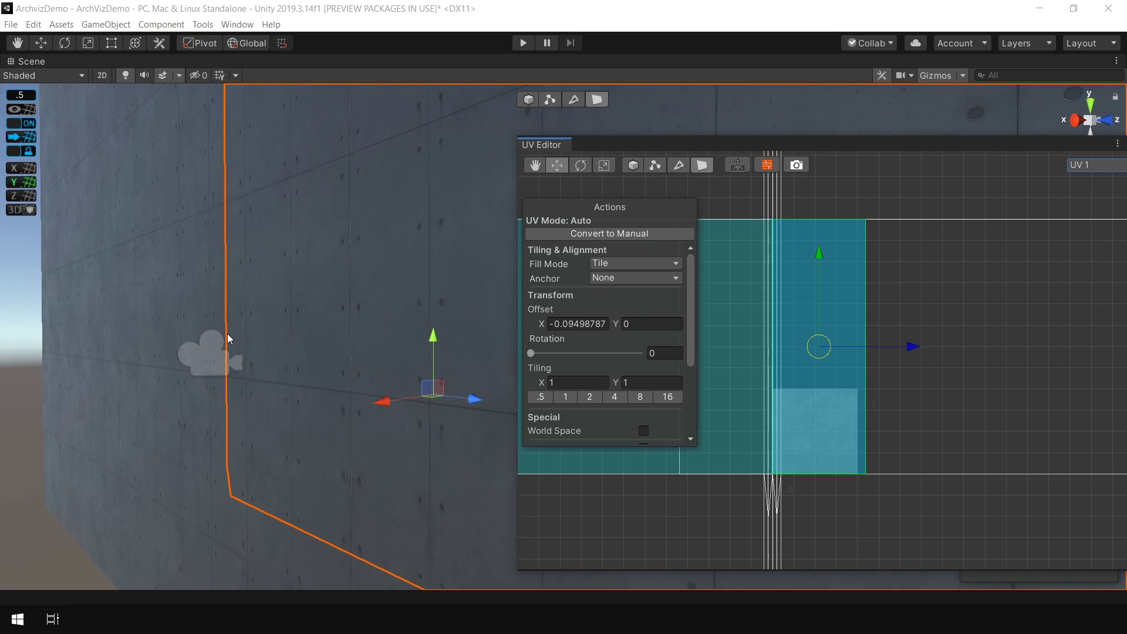
Close the UV Editor and ProBuilder windows and inspect the concrete texture alignment around the doorway and staircase
right_drag(227, 334, 607, 330)
click(473, 339)
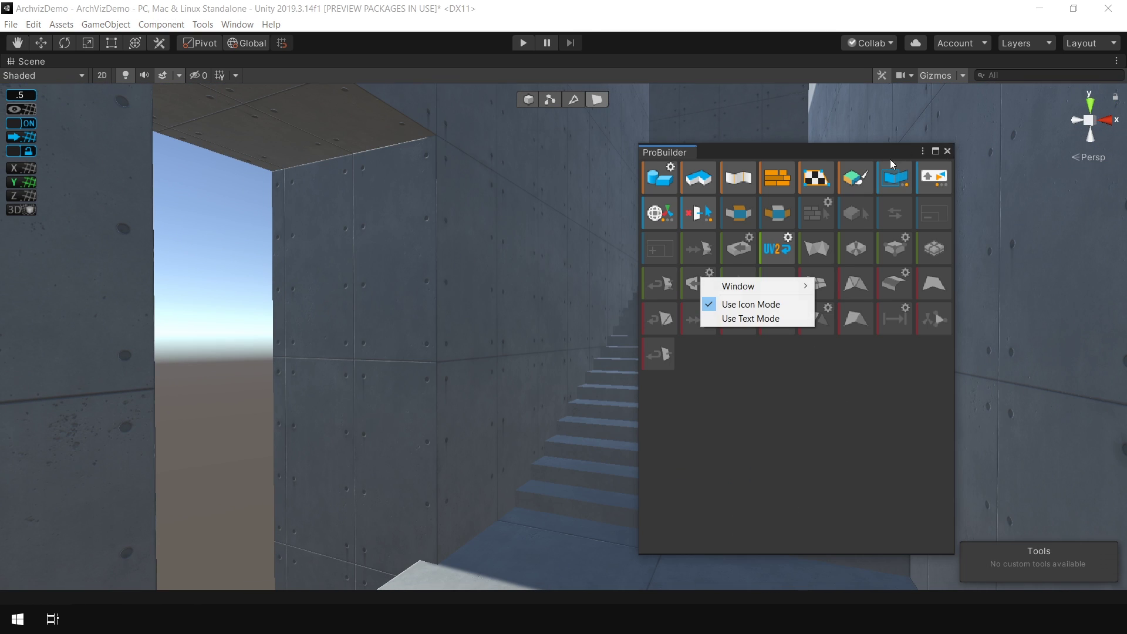
click(890, 160)
click(946, 151)
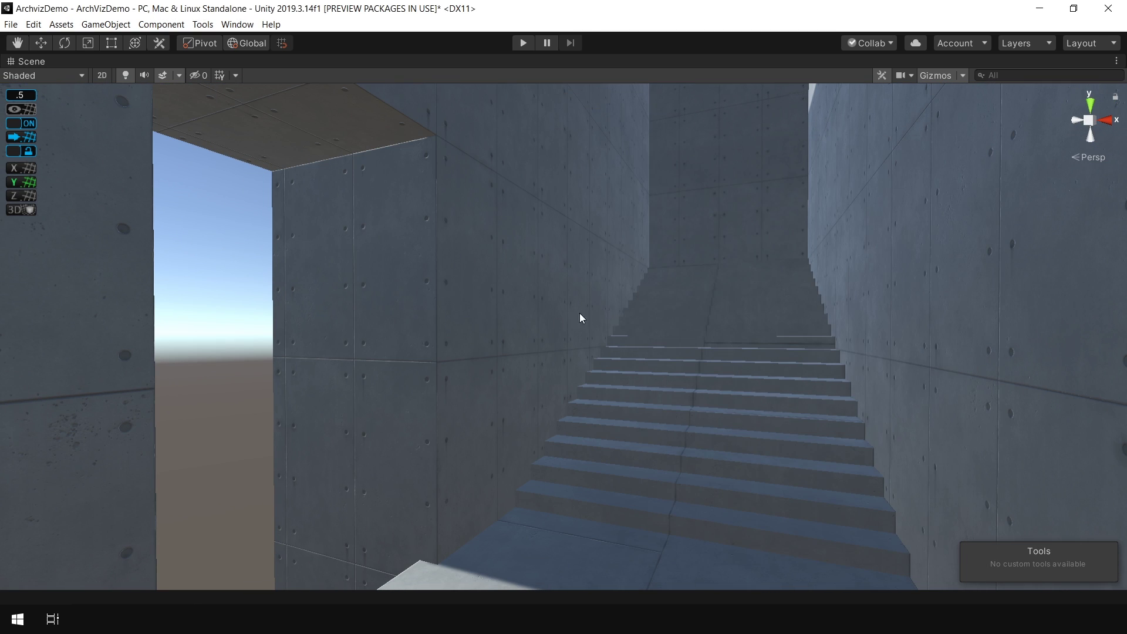
key(s)
right_drag(579, 313, 609, 328)
key(w)
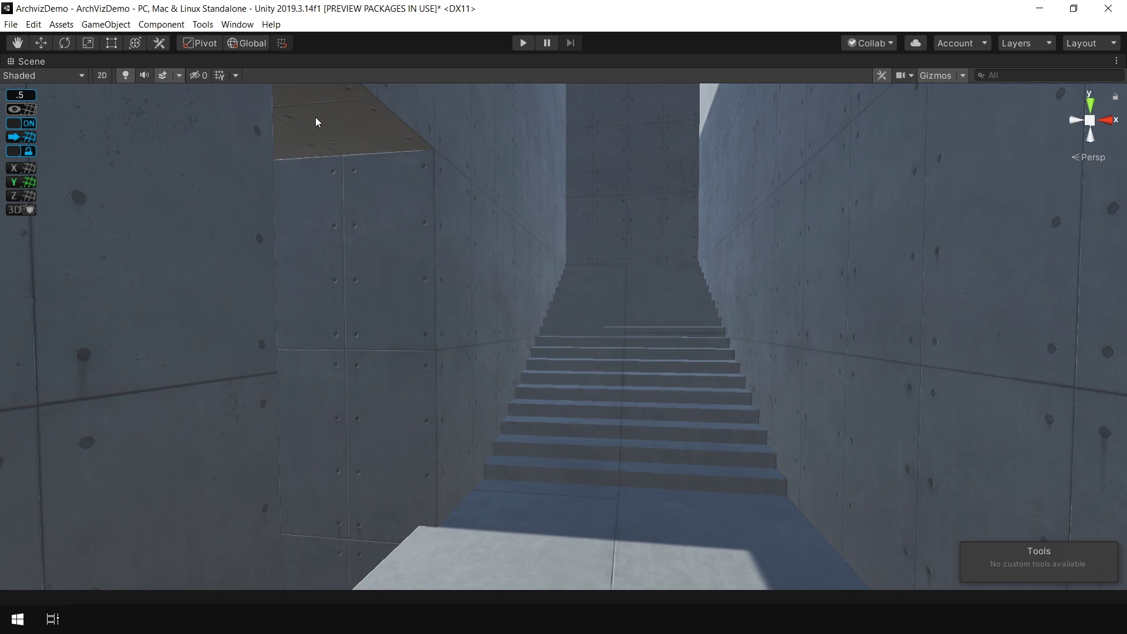
alt+drag(374, 121, 546, 405)
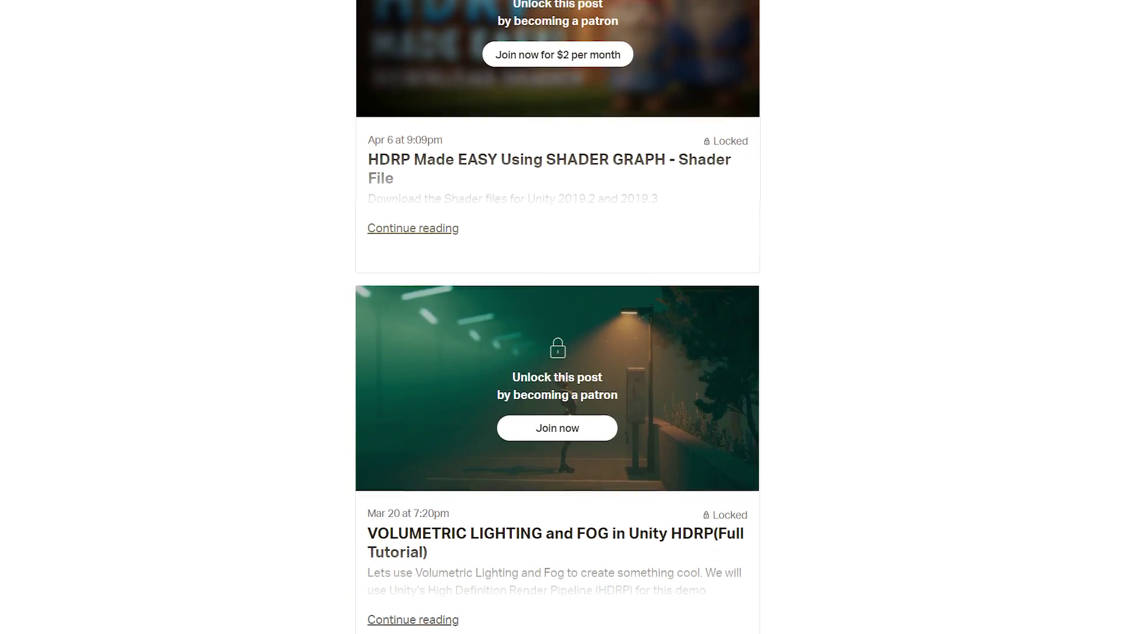
scroll(557, 317, down, 7)
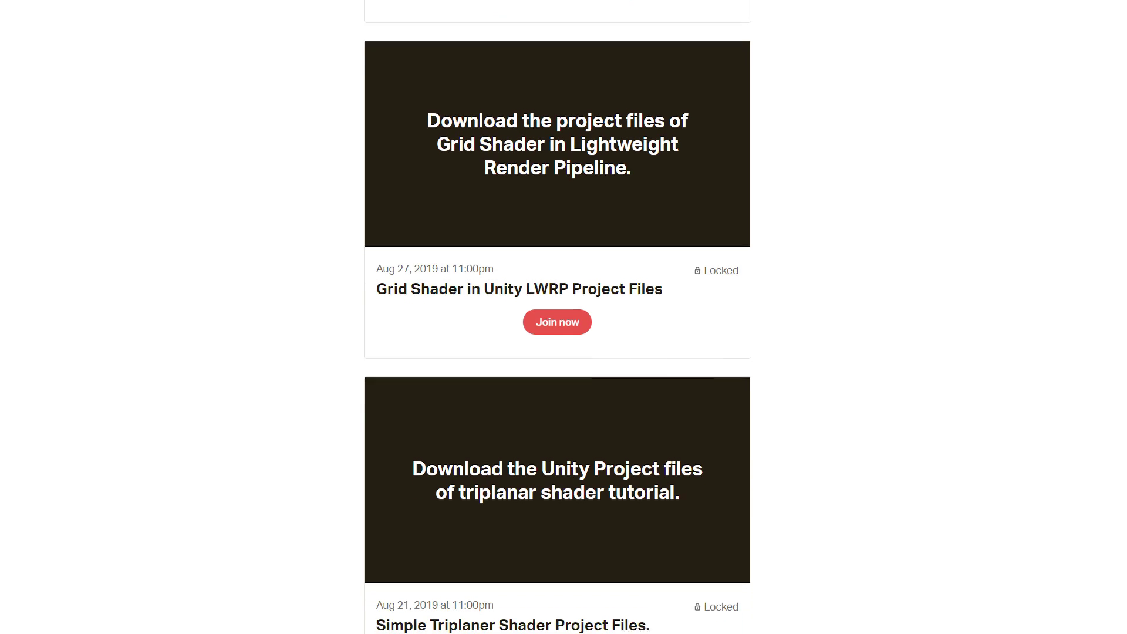